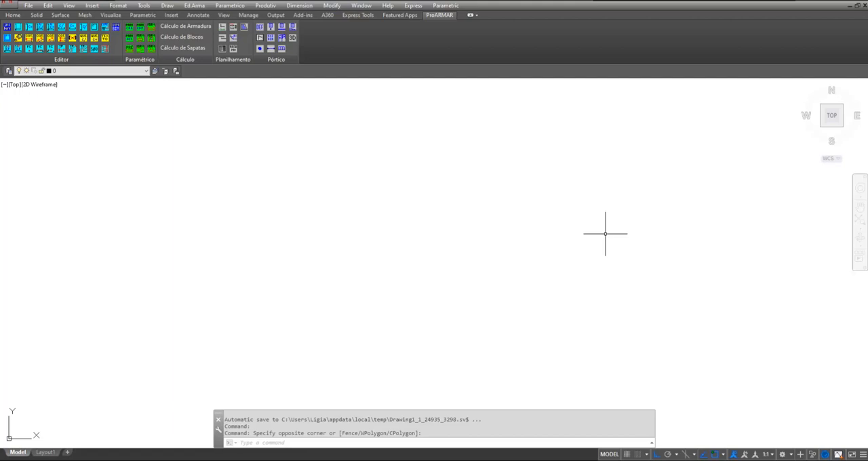
# Draw a 30 by 30 square column outline in plan with the Linha de Forma command
pyautogui.click(192, 6)
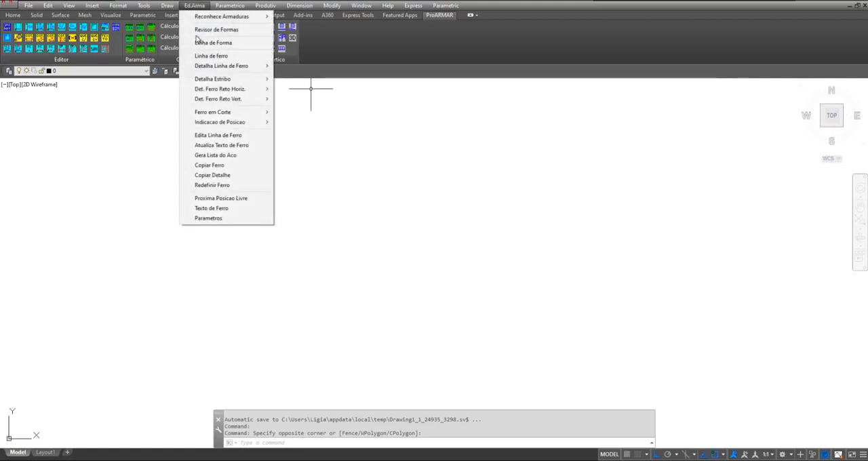
pyautogui.click(226, 44)
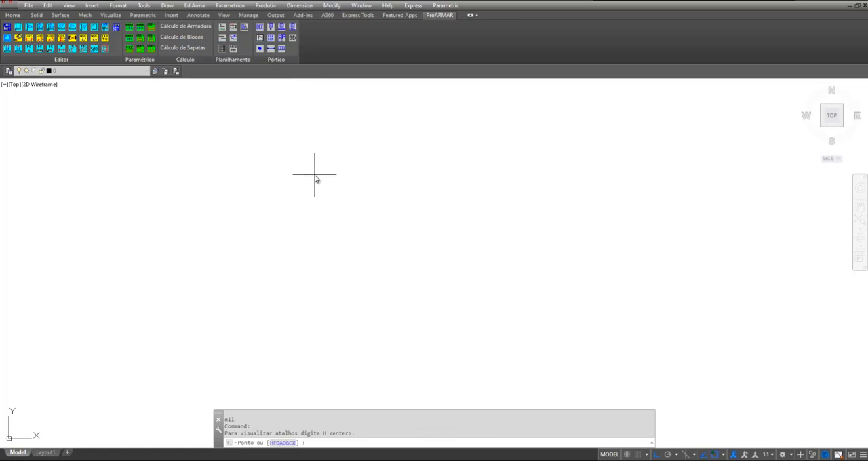
pyautogui.click(314, 175)
pyautogui.write('30')
pyautogui.press('Return')
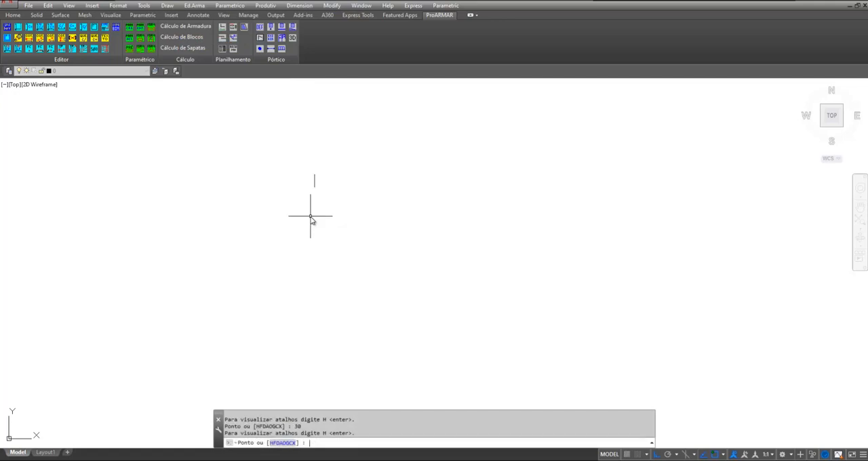
pyautogui.write('30')
pyautogui.press('Return')
pyautogui.write('30')
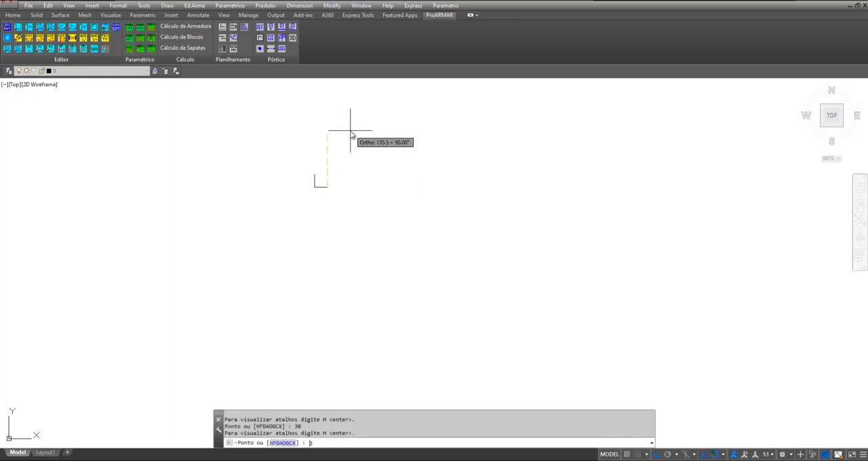
pyautogui.press('Return')
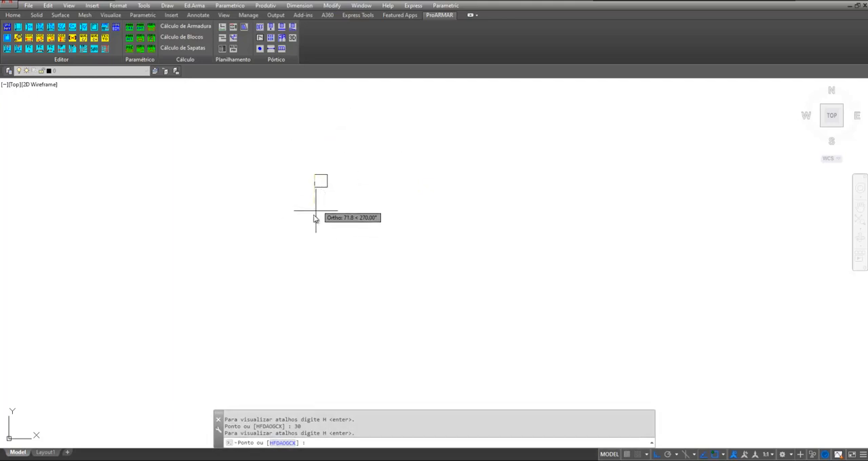
pyautogui.press('Return')
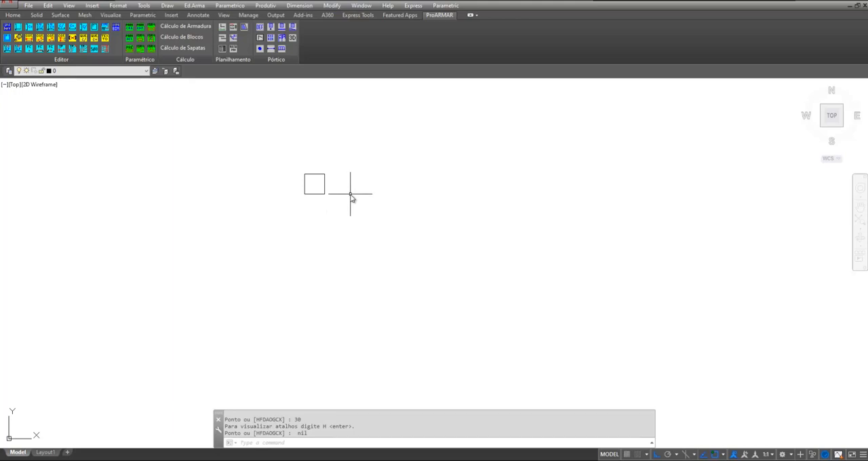
# Offset the column square outward by 35 to form the footing outline in plan
pyautogui.write('o')
pyautogui.press('Return')
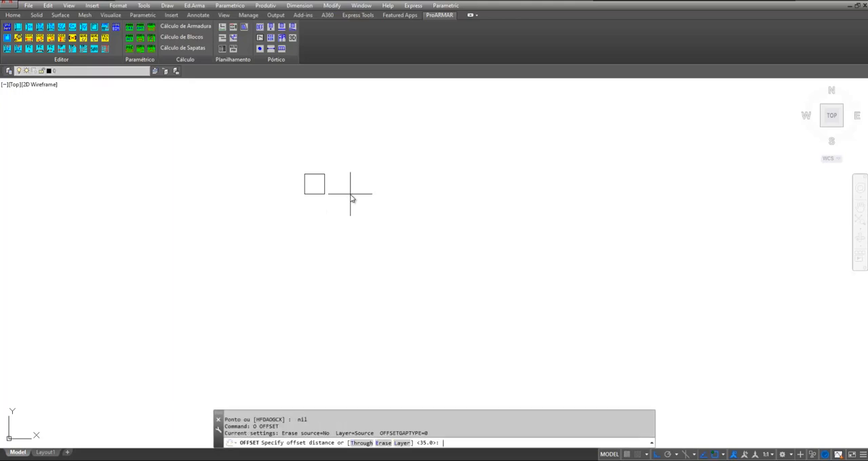
pyautogui.write('35')
pyautogui.press('Return')
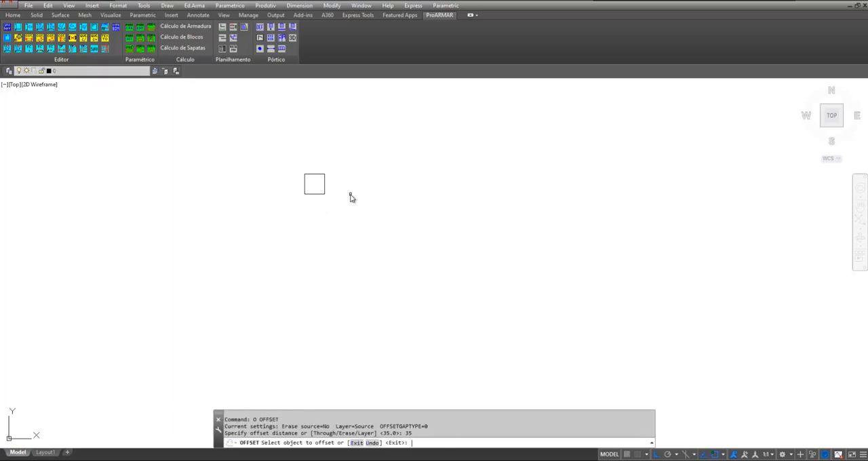
pyautogui.click(312, 196)
pyautogui.click(342, 239)
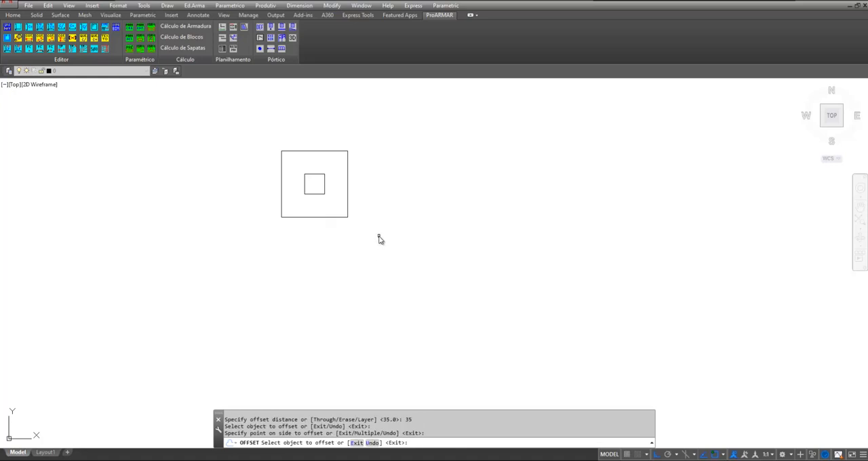
pyautogui.press('Return')
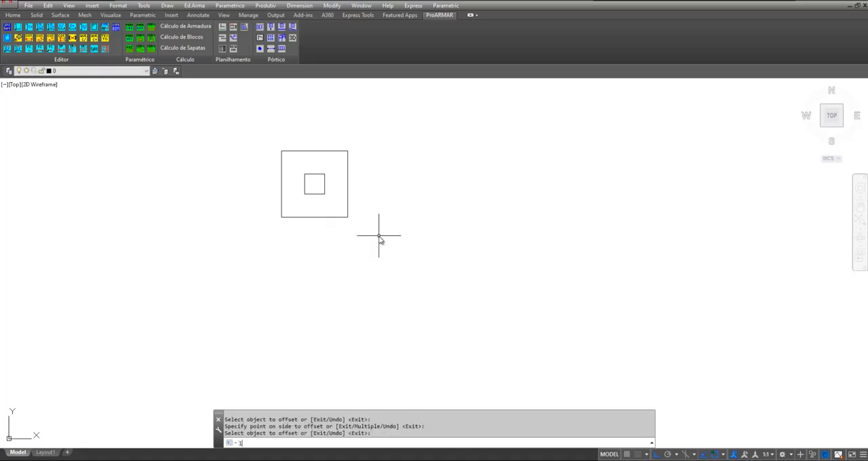
# Below the plan, draw section lines from the column's left face: 30 down, 35 left, 40 down and 100 right
pyautogui.write('l')
pyautogui.press('Return')
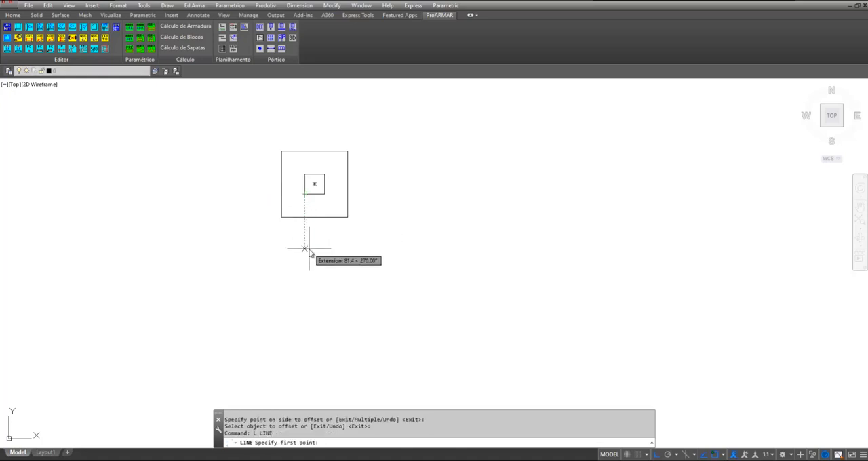
pyautogui.click(308, 249)
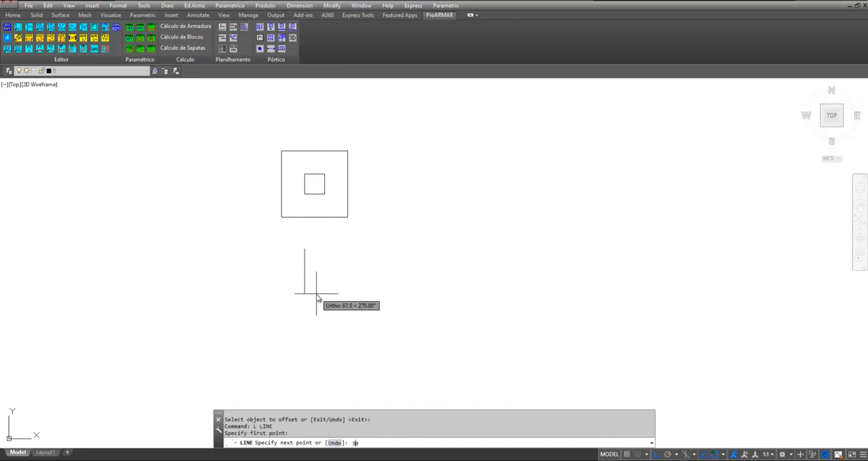
pyautogui.press('Return')
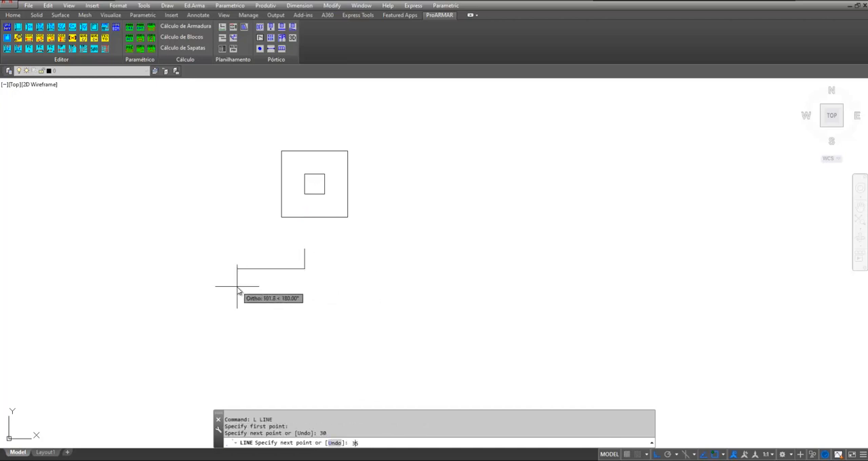
pyautogui.write('35')
pyautogui.press('Return')
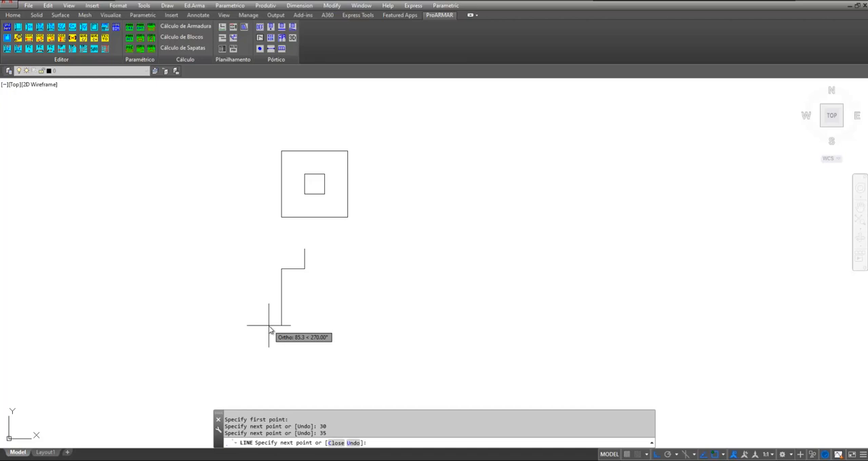
pyautogui.write('40')
pyautogui.press('Return')
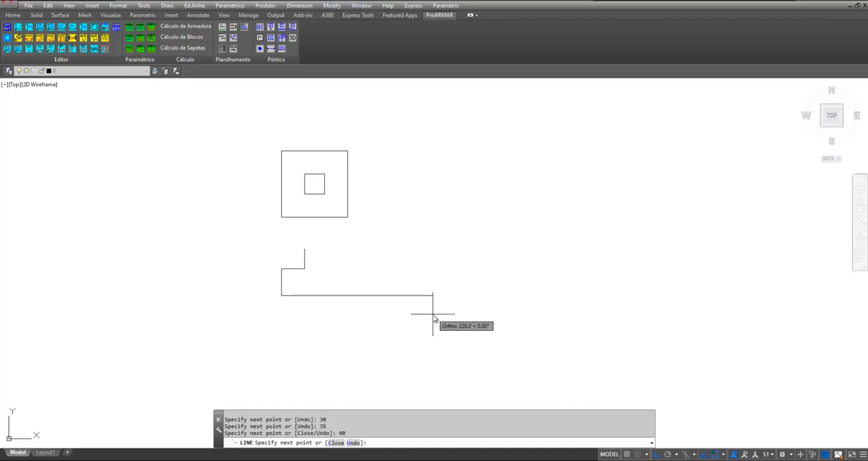
pyautogui.write('100')
pyautogui.press('Return')
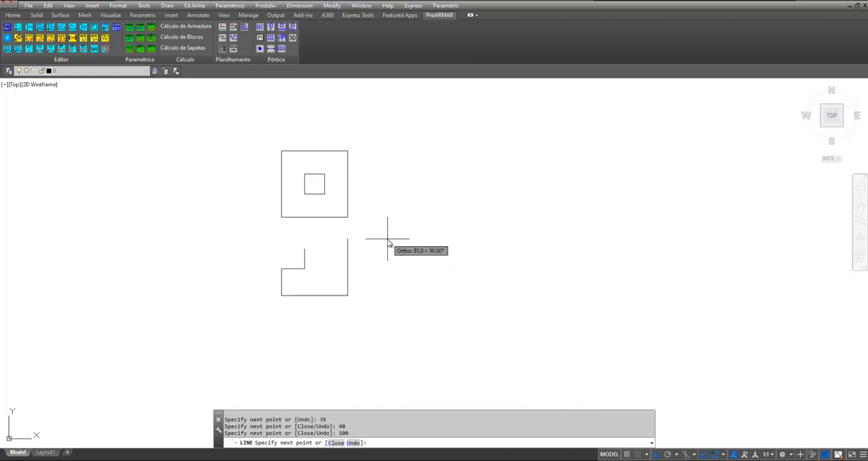
# Complete the section outline with lines 40 up, 35 left and 30 up, leaving the column top open
pyautogui.write('40')
pyautogui.press('Return')
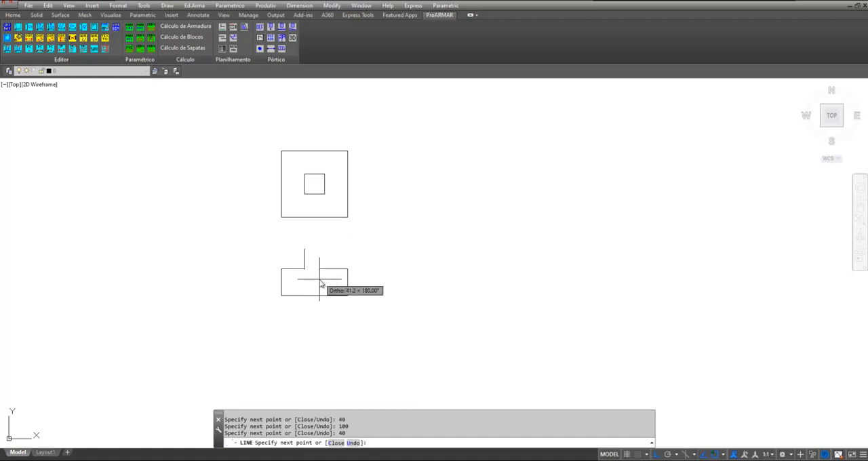
pyautogui.write('35')
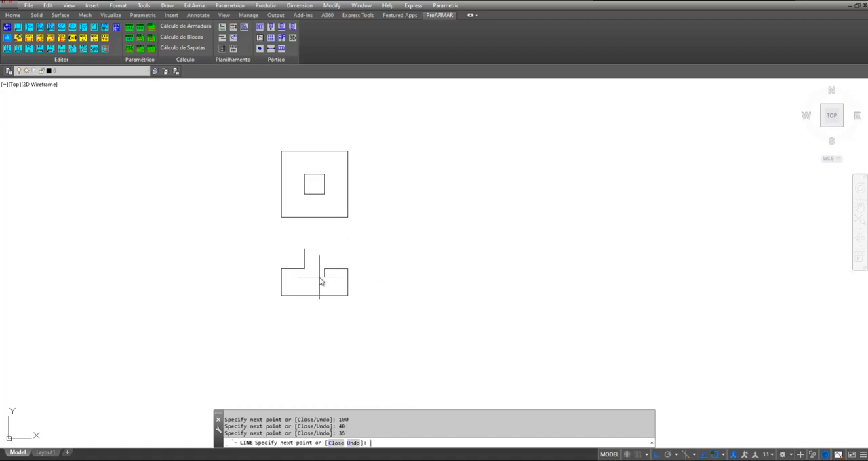
pyautogui.press('Return')
pyautogui.write('30')
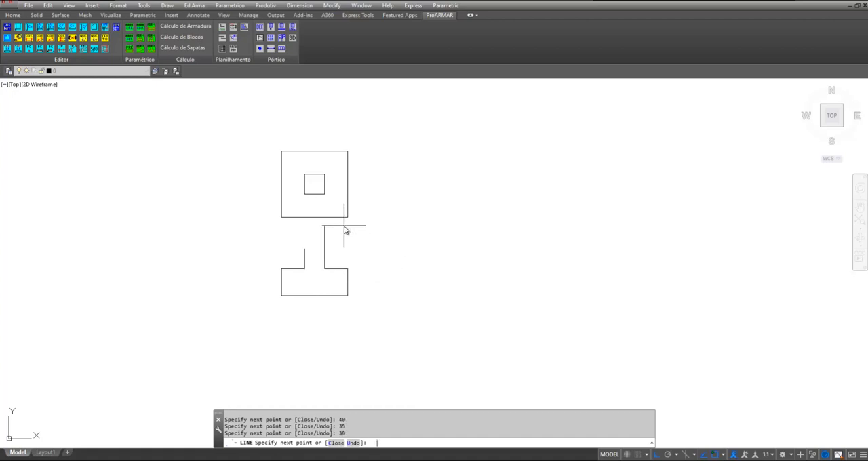
pyautogui.press('Return')
pyautogui.press('Return')
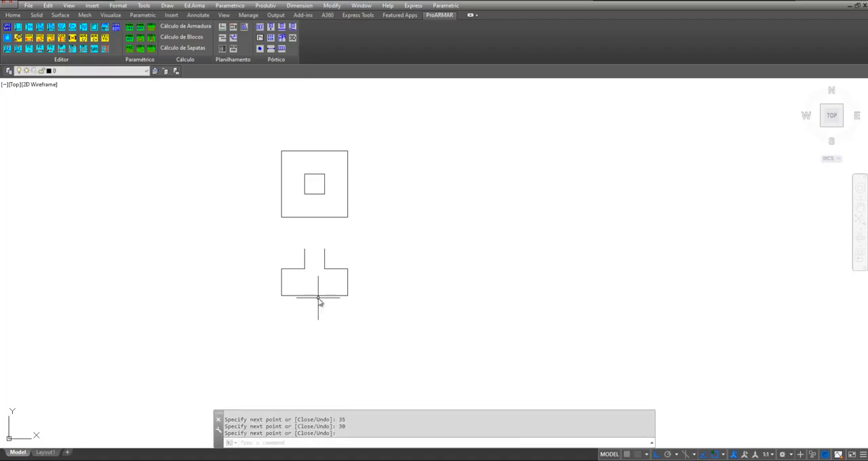
# Start a Linha de ferro bar parallel to the footing section's bottom edge using the P option
pyautogui.scroll(4, 319, 298)
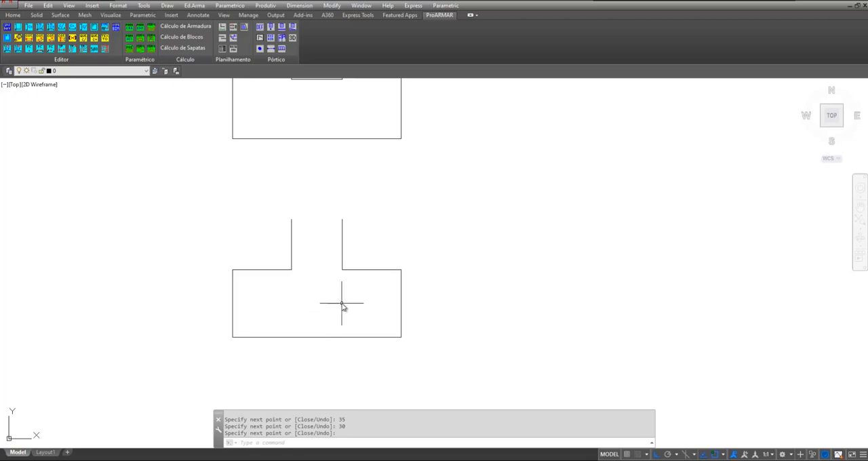
pyautogui.click(203, 6)
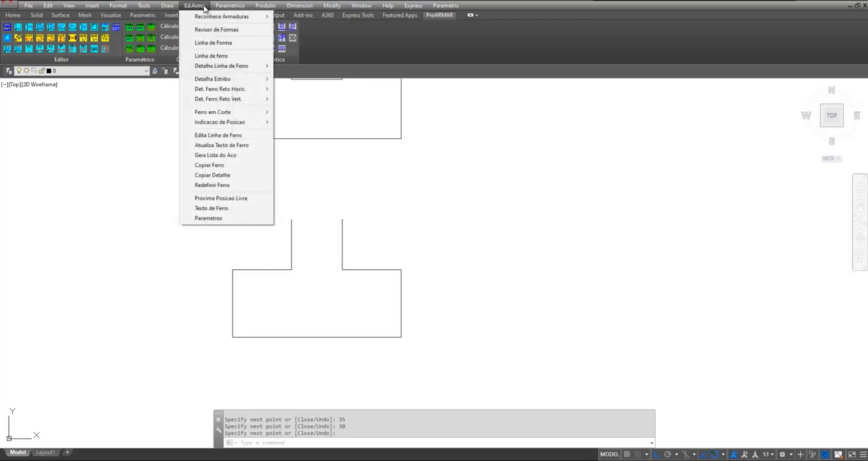
pyautogui.click(211, 55)
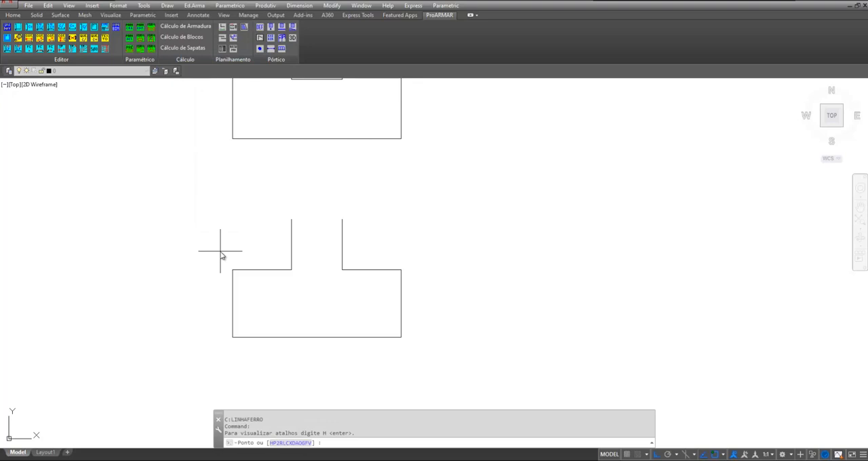
pyautogui.write('p')
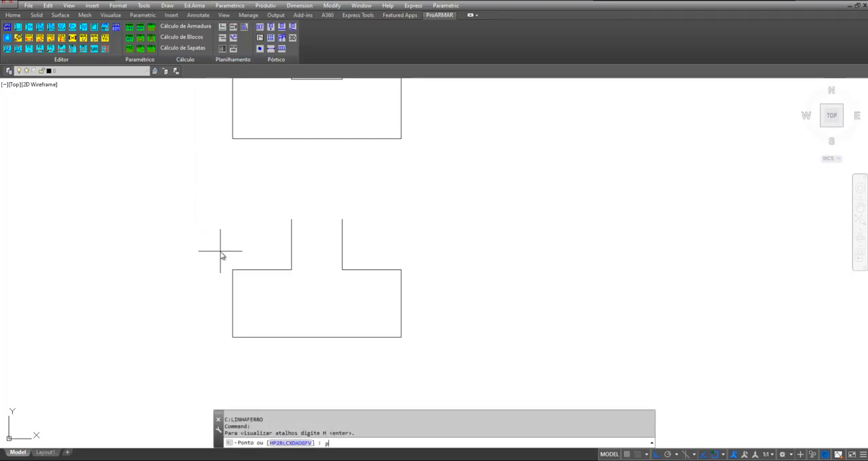
pyautogui.press('Return')
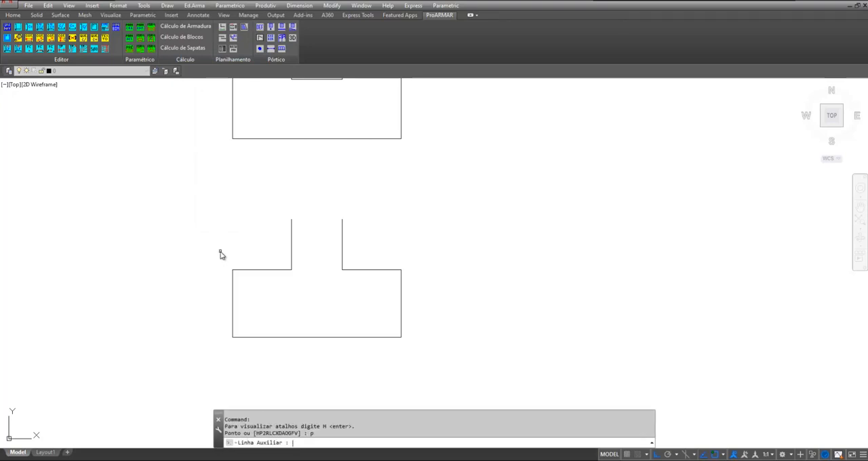
pyautogui.click(267, 337)
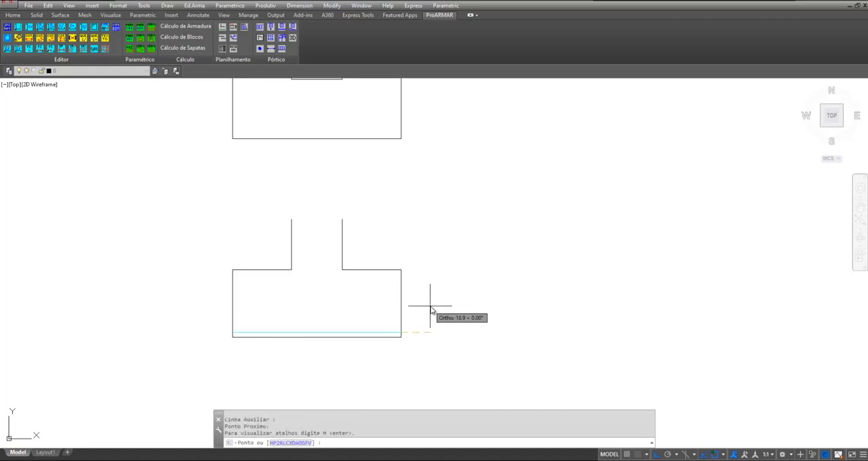
# Fit the bar to the section's right edge with the P option and add an upward leg of length 30
pyautogui.write('p')
pyautogui.press('Return')
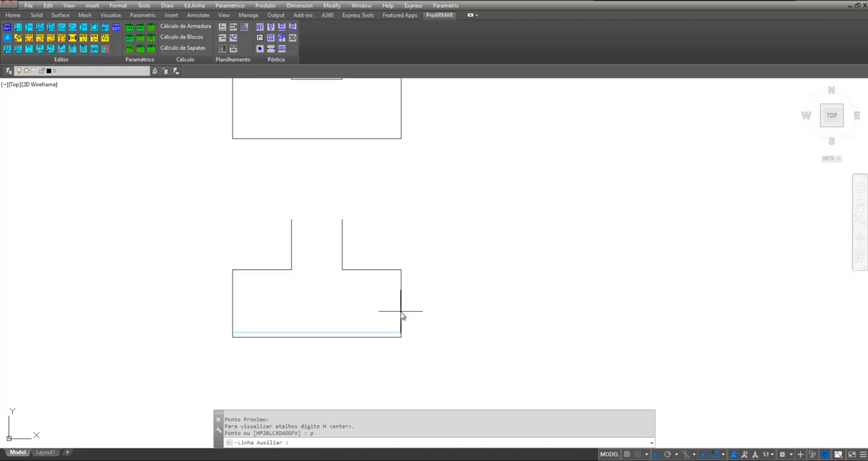
pyautogui.click(401, 316)
pyautogui.write('c')
pyautogui.press('Return')
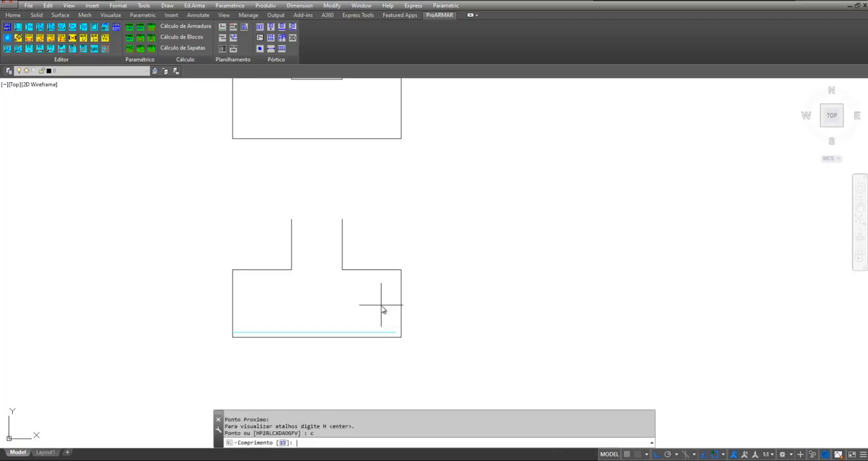
pyautogui.write('30')
pyautogui.press('Return')
# Switch to the bar's other end, fit it to the section's left edge, and finish with an upward leg of length 30
pyautogui.write('l')
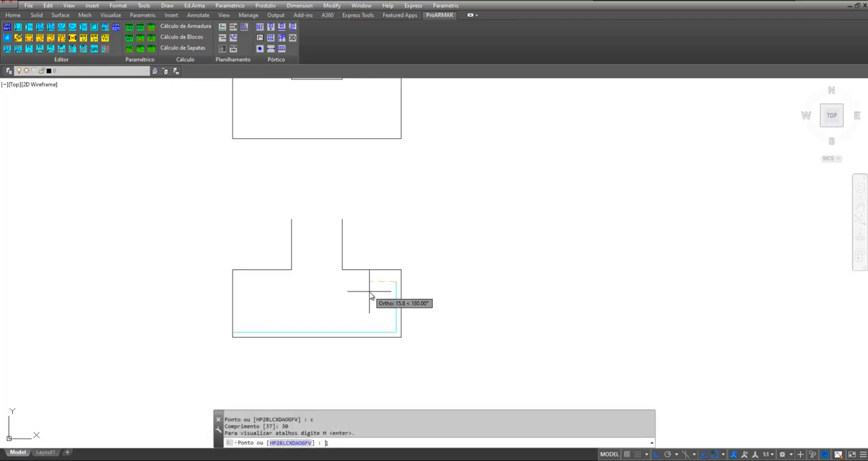
pyautogui.press('Return')
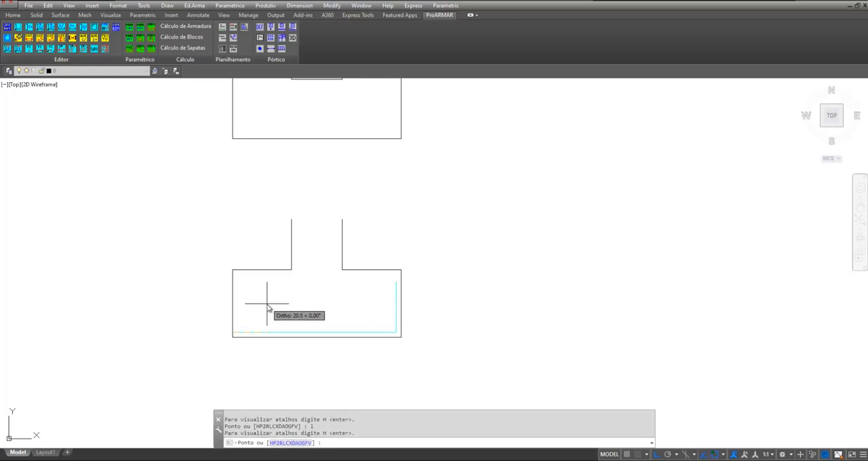
pyautogui.write('p')
pyautogui.press('Return')
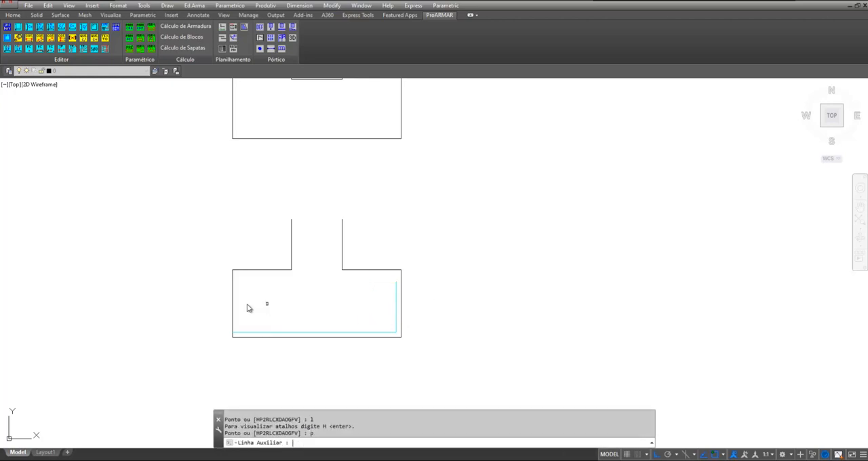
pyautogui.click(232, 310)
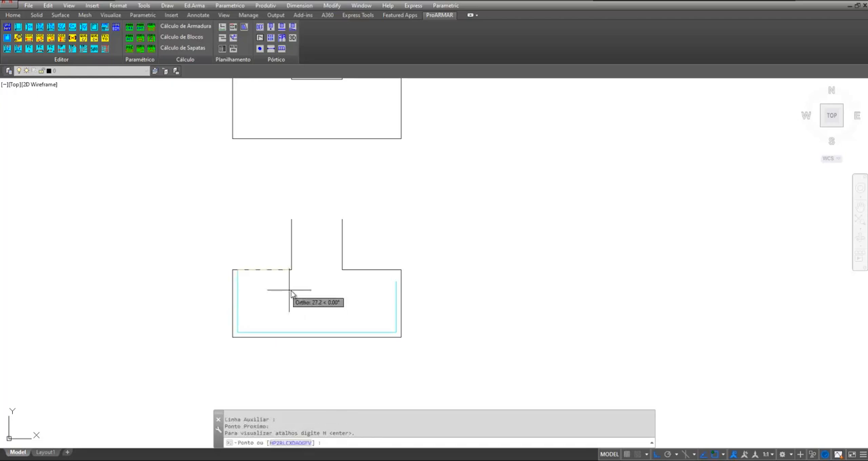
pyautogui.write('c')
pyautogui.press('Return')
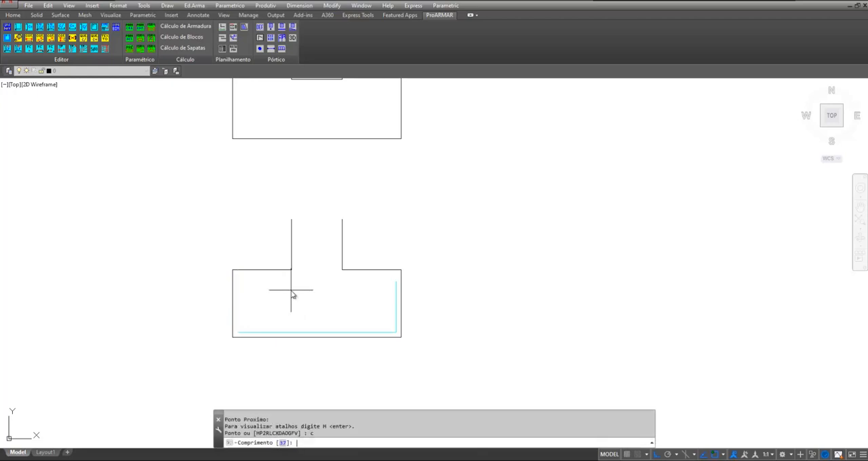
pyautogui.write('30')
pyautogui.press('Return')
pyautogui.press('Return')
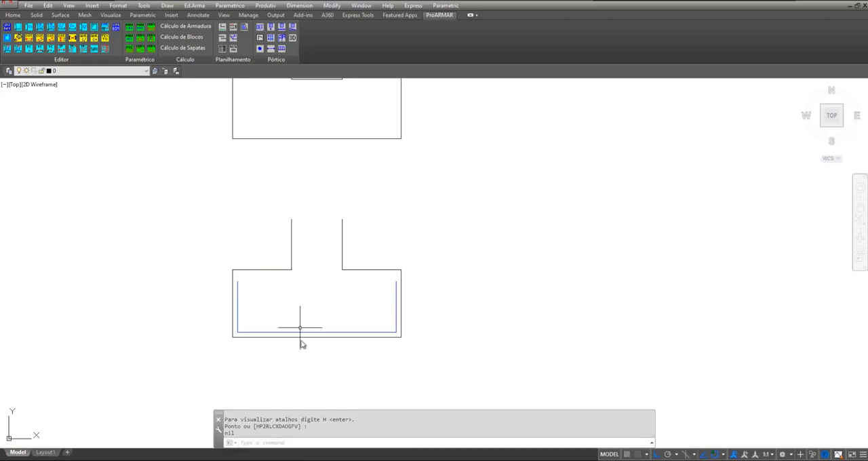
pyautogui.scroll(2, 300, 341)
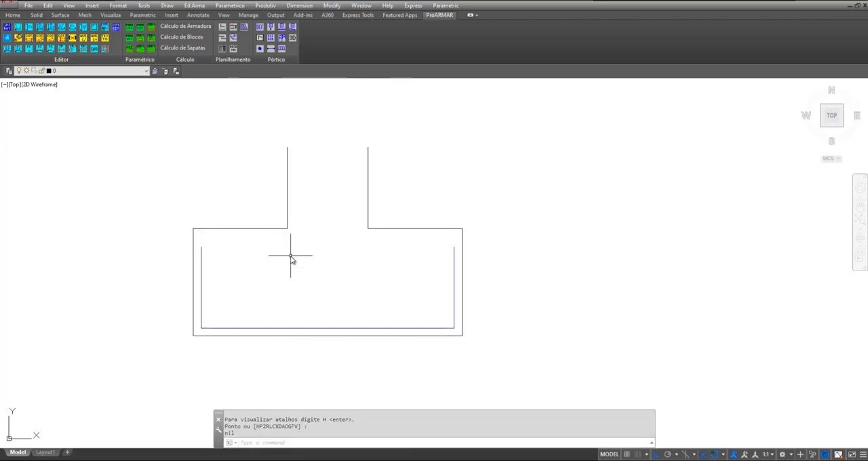
# Copy the footing section with its bar horizontally to the right of the original
pyautogui.scroll(-2, 297, 268)
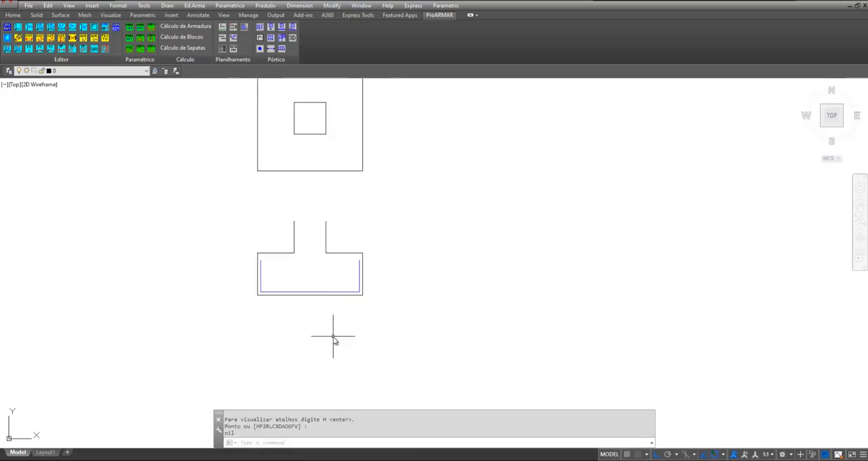
pyautogui.write('co')
pyautogui.press('Return')
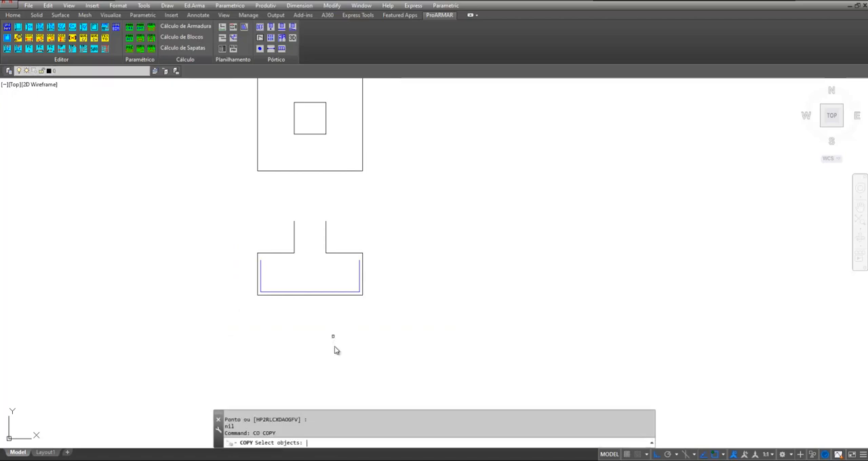
pyautogui.click(228, 215)
pyautogui.click(425, 331)
pyautogui.press('Return')
pyautogui.click(288, 359)
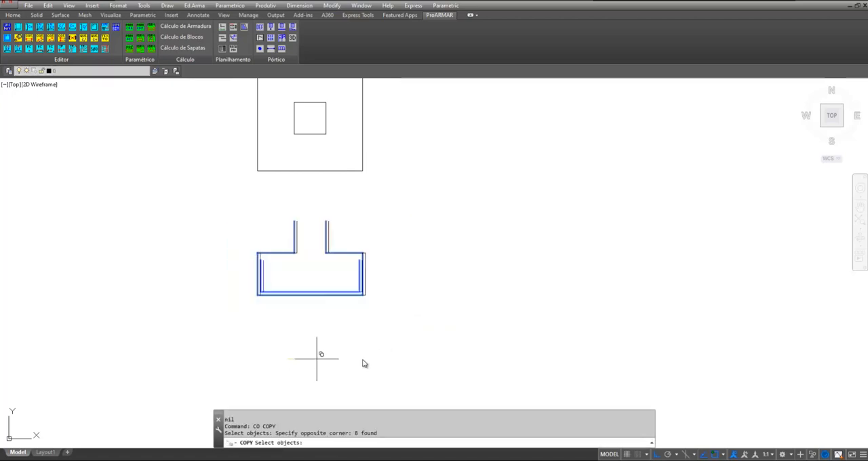
pyautogui.click(515, 359)
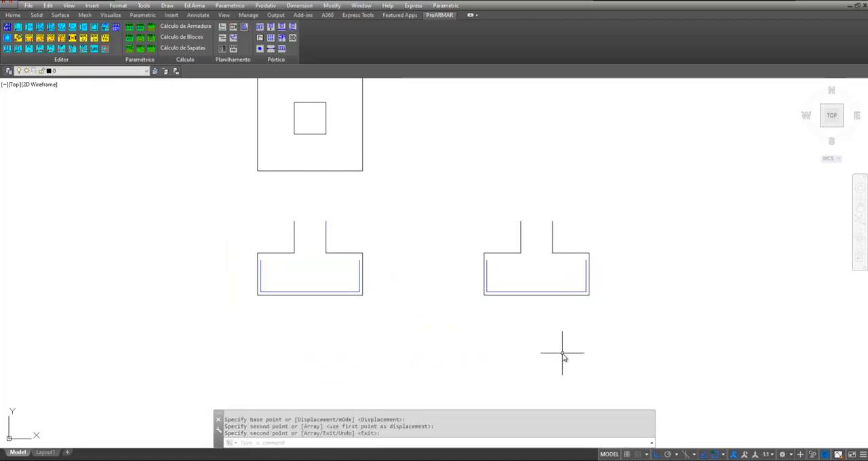
pyautogui.press('Return')
# Rotate the copied section 90 degrees counterclockwise about the top end of its left column line
pyautogui.write('ro')
pyautogui.press('Return')
pyautogui.click(459, 193)
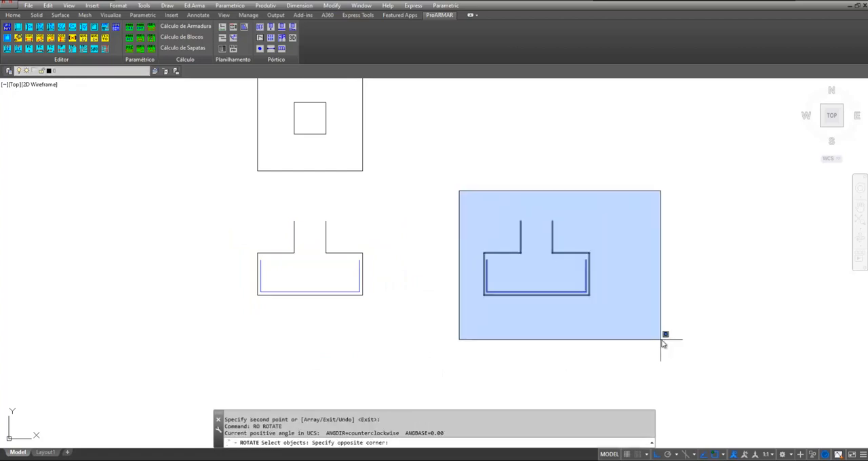
pyautogui.click(664, 336)
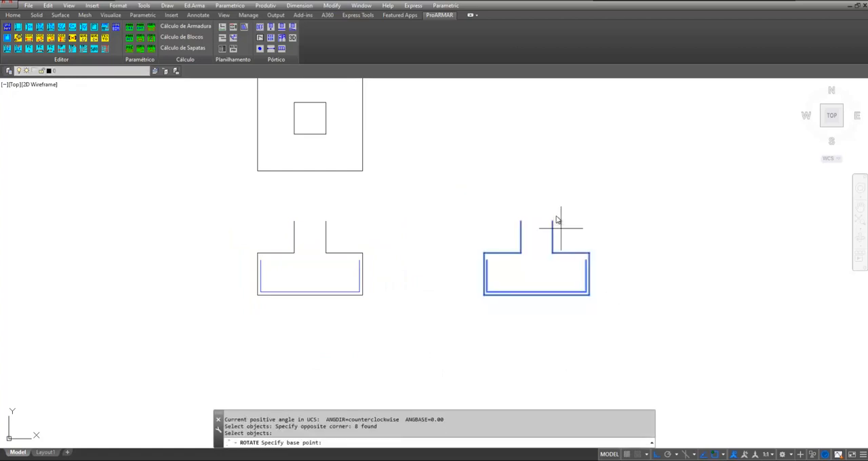
pyautogui.click(521, 221)
pyautogui.click(514, 182)
pyautogui.scroll(-2, 414, 345)
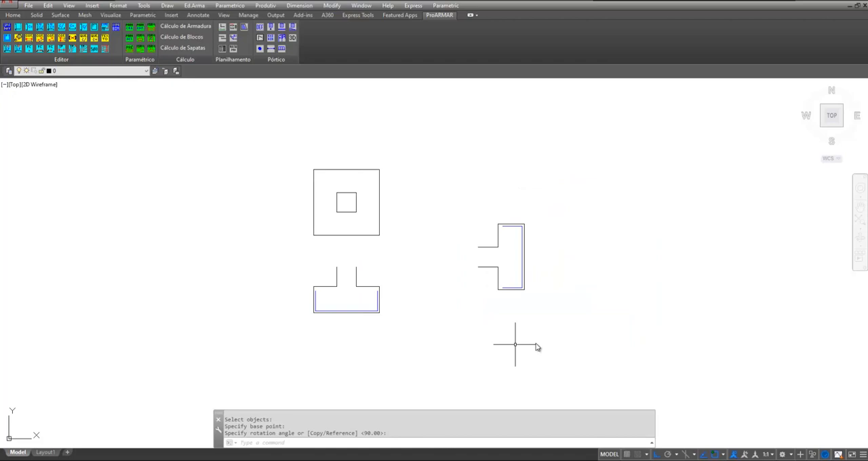
# Move the rotated section up beside the plan view, with snap turned on and ortho turned off
pyautogui.write('m')
pyautogui.press('Return')
pyautogui.click(593, 335)
pyautogui.click(479, 194)
pyautogui.press('Return')
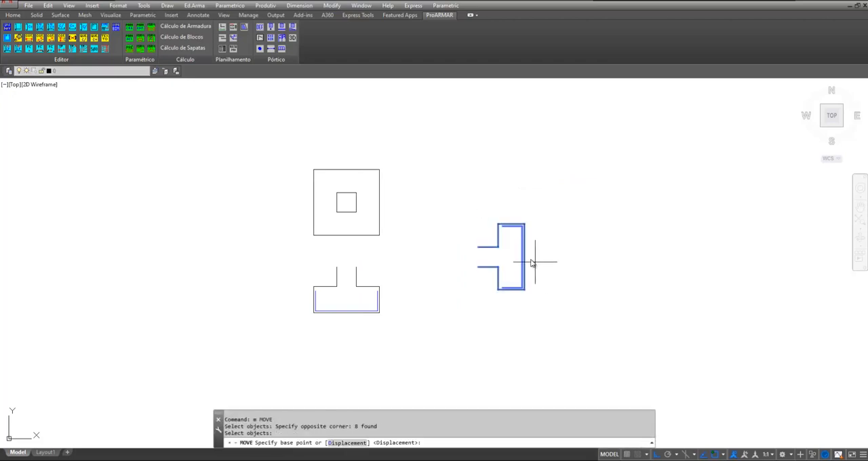
pyautogui.click(524, 257)
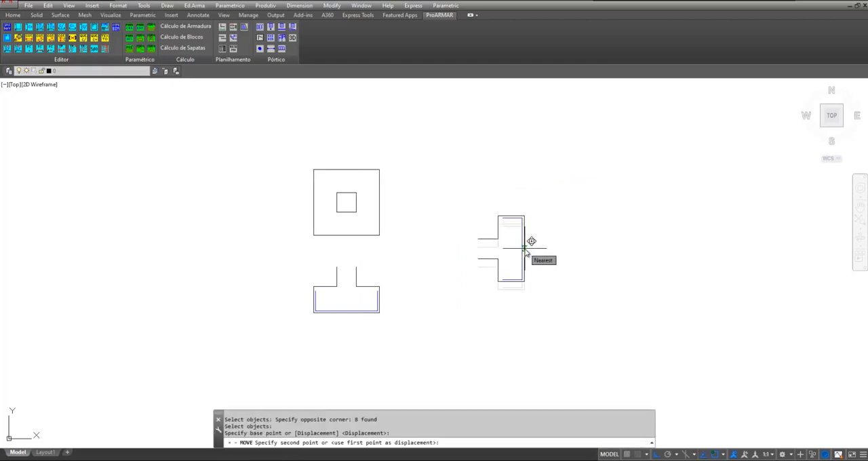
pyautogui.press('F9')
pyautogui.press('F8')
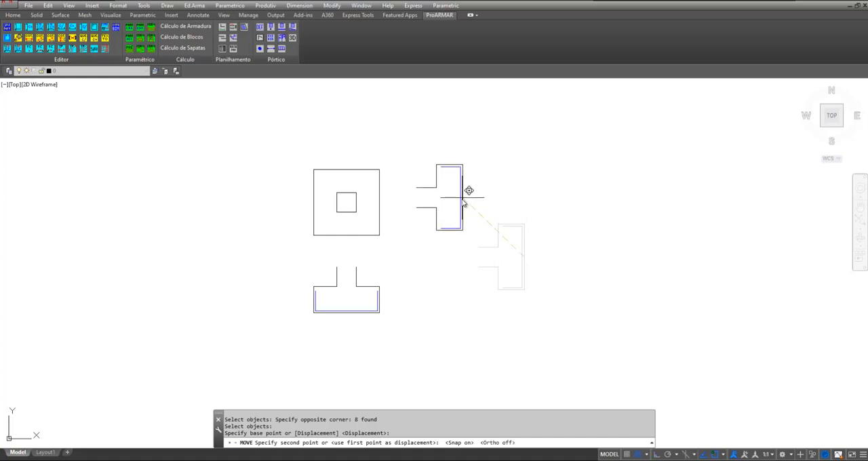
pyautogui.click(467, 204)
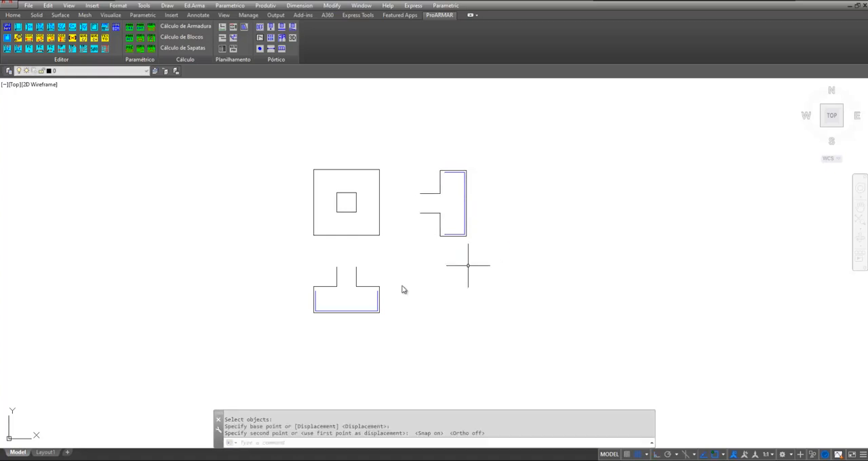
# Move the rotated section's bar slightly inward, away from the footing's base edge
pyautogui.scroll(2, 402, 288)
pyautogui.moveTo(408, 264); pyautogui.dragTo(390, 298, button='middle')
pyautogui.scroll(-2, 390, 298)
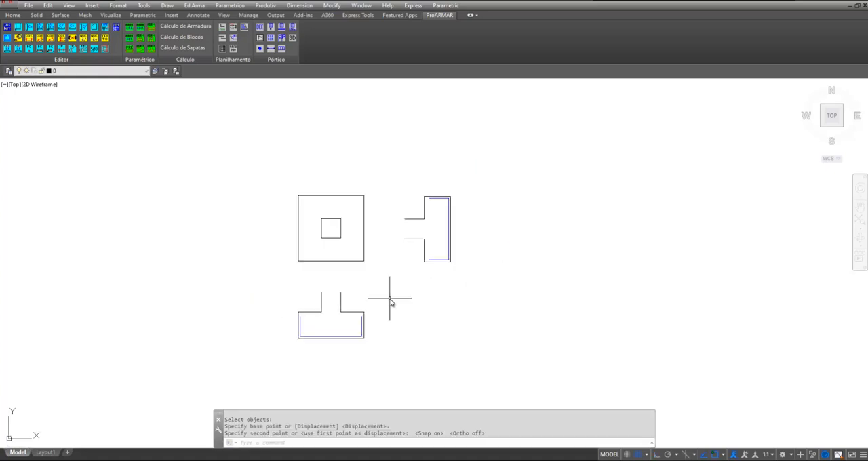
pyautogui.scroll(2, 386, 286)
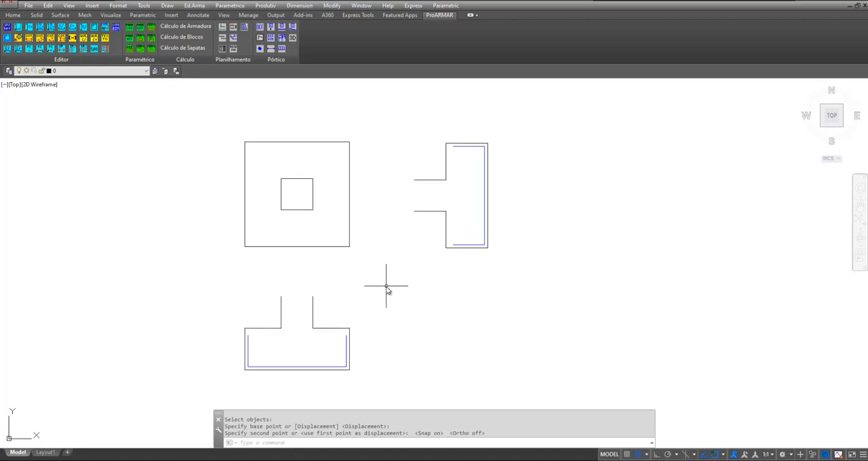
pyautogui.write('m')
pyautogui.press('Return')
pyautogui.scroll(4, 513, 223)
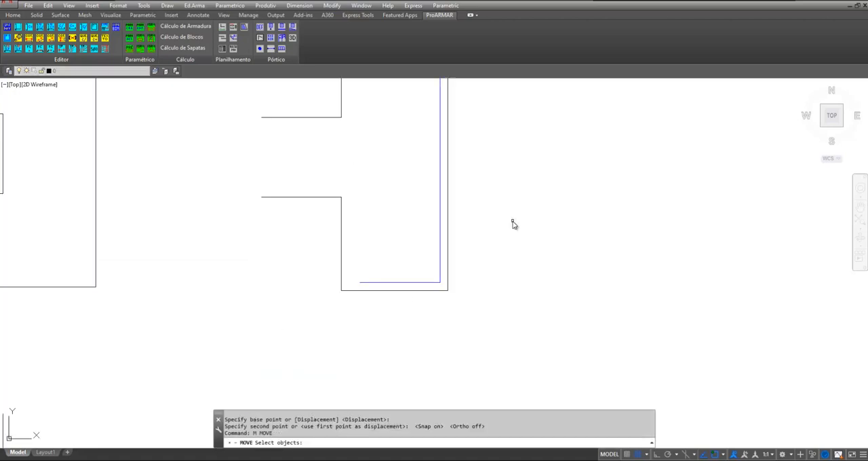
pyautogui.click(442, 280)
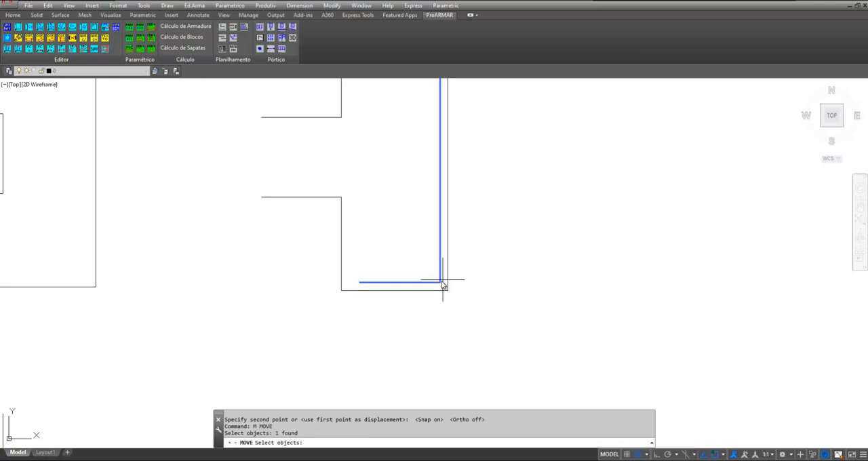
pyautogui.press('Return')
pyautogui.scroll(4, 446, 285)
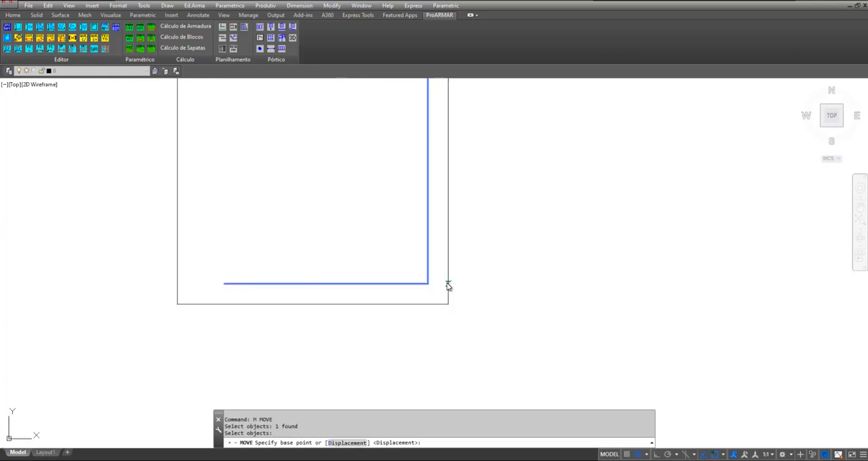
pyautogui.click(447, 284)
pyautogui.click(434, 277)
pyautogui.scroll(-4, 444, 279)
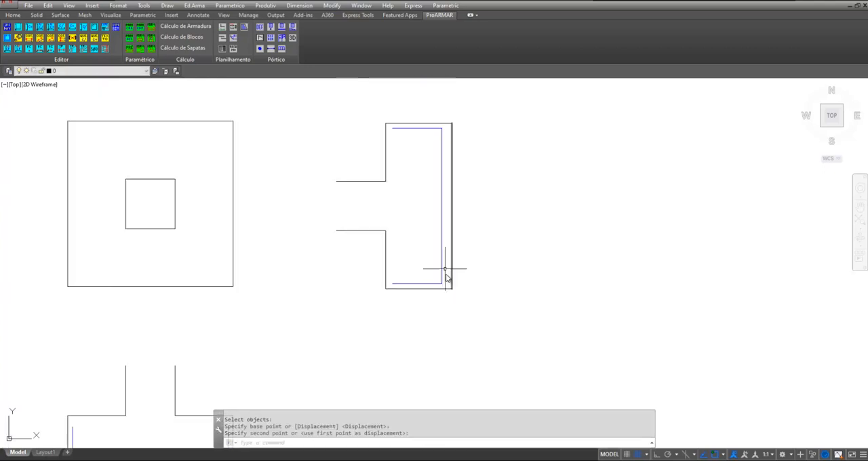
pyautogui.scroll(-2, 446, 269)
pyautogui.moveTo(459, 233); pyautogui.dragTo(491, 184, button='middle')
pyautogui.scroll(-2, 492, 185)
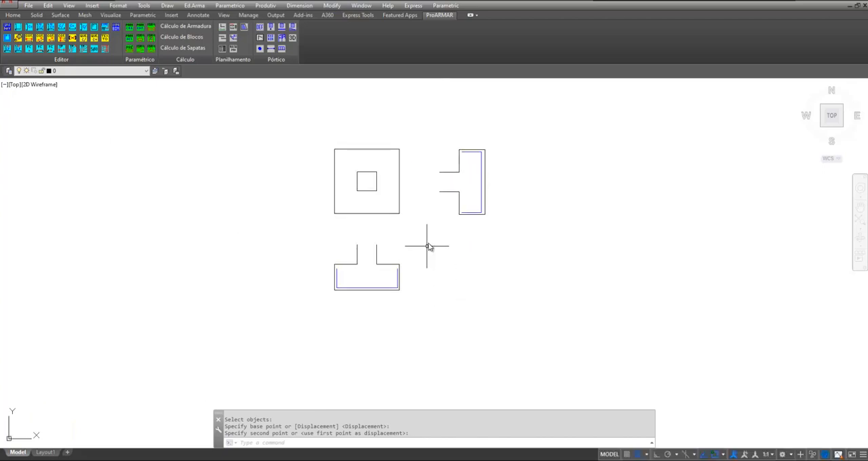
# Start Detalha Linha de Ferro Com Distribuicao with position 1, spacing 15, bitola 10 and quantity Entre 2 Ptos
pyautogui.scroll(3, 429, 246)
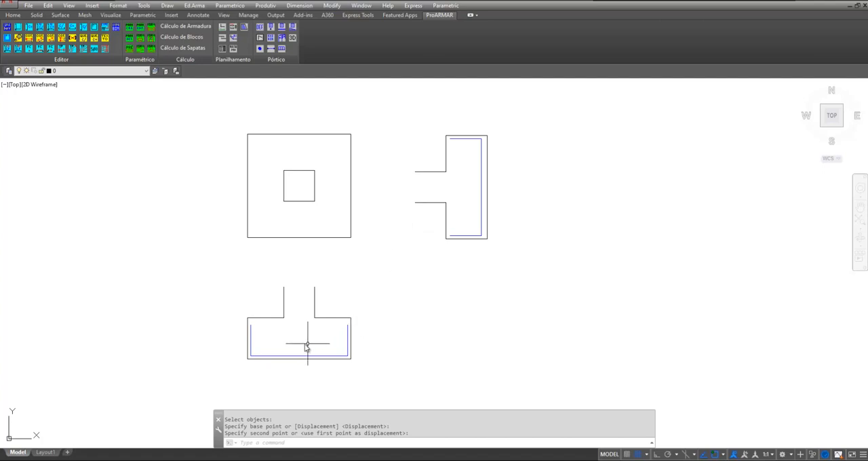
pyautogui.click(481, 234)
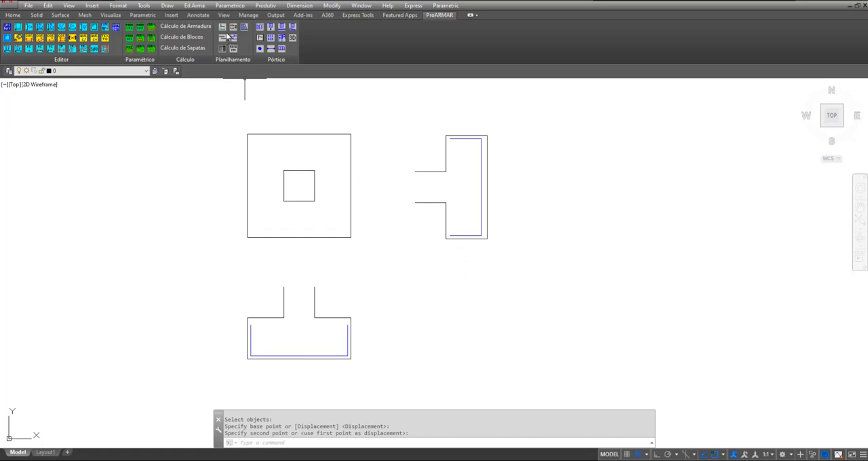
pyautogui.click(195, 5)
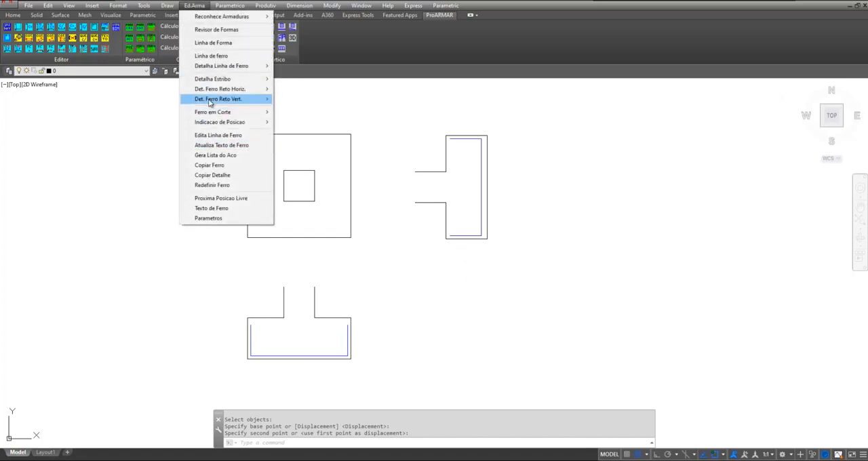
pyautogui.moveTo(212, 70)
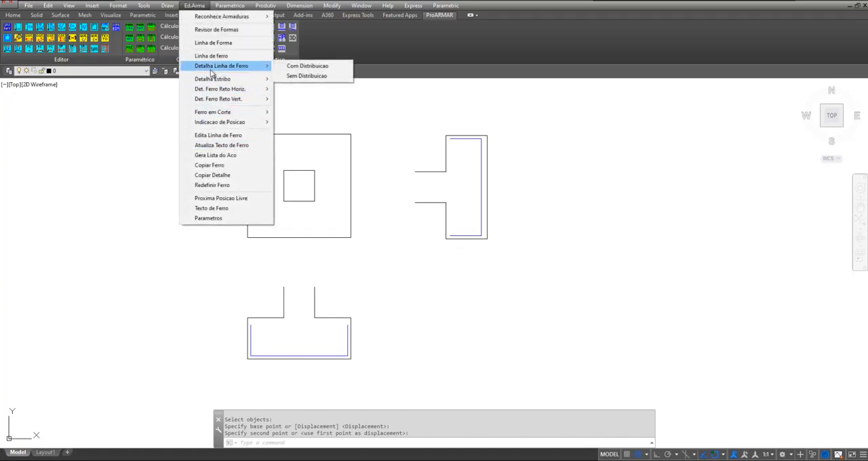
pyautogui.click(291, 71)
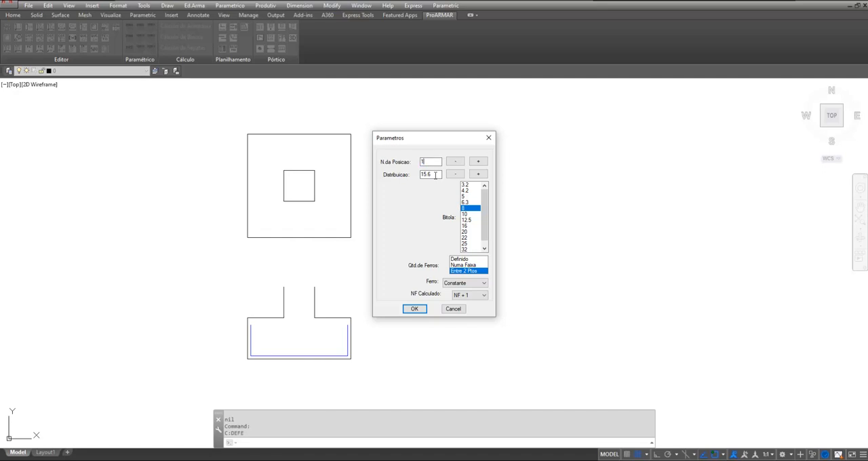
pyautogui.press('Tab')
pyautogui.write('15')
pyautogui.click(468, 215)
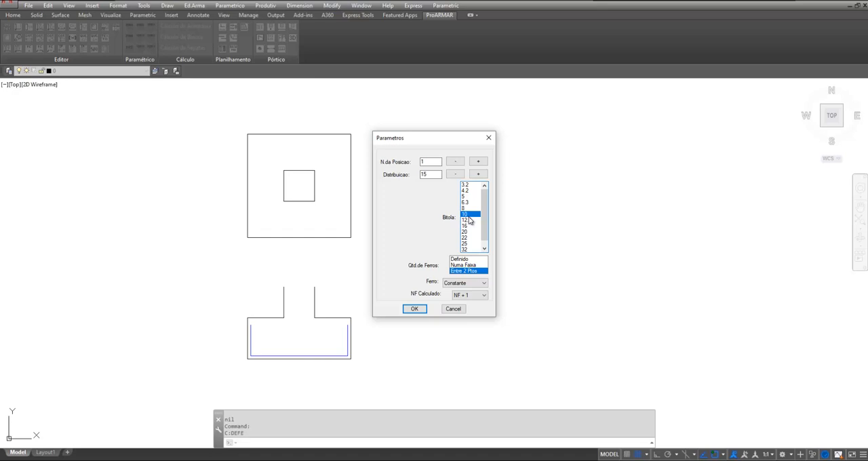
pyautogui.click(462, 269)
pyautogui.click(415, 310)
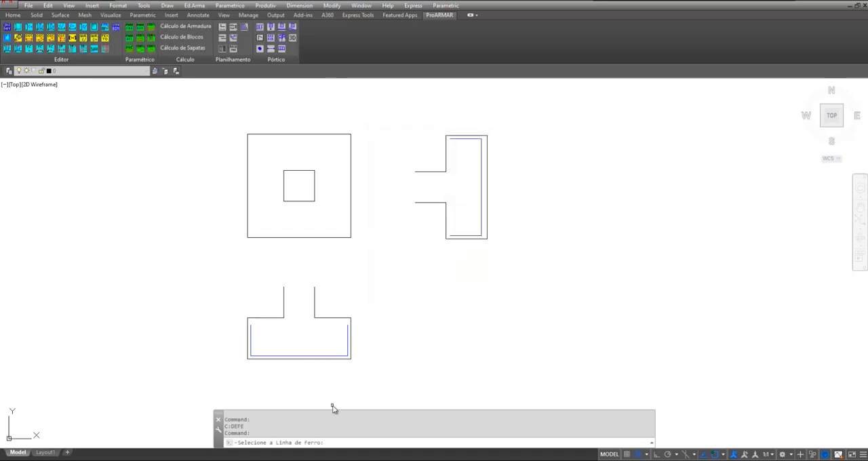
# Detail the lower section's bar, setting its distribution range between the two corners of the rotated section's bar
pyautogui.click(299, 357)
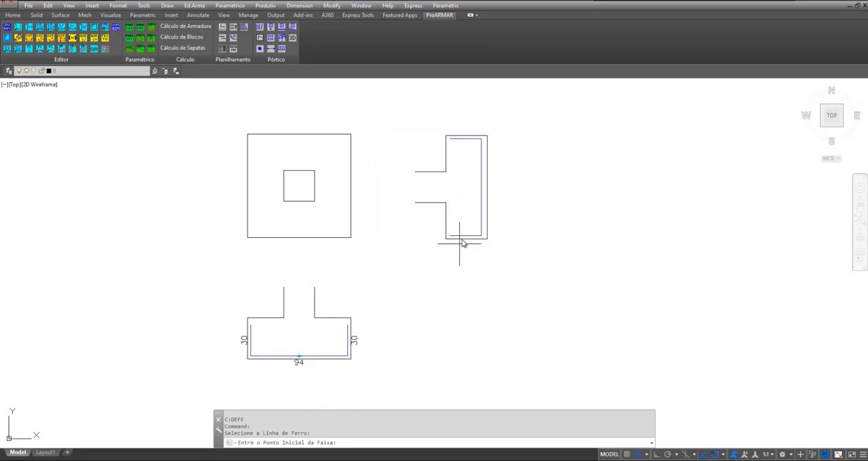
pyautogui.scroll(2, 463, 237)
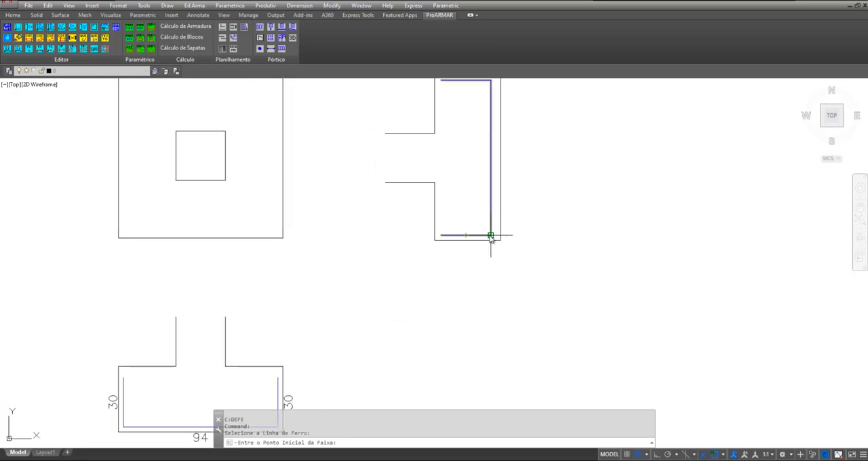
pyautogui.click(490, 236)
pyautogui.scroll(-2, 458, 275)
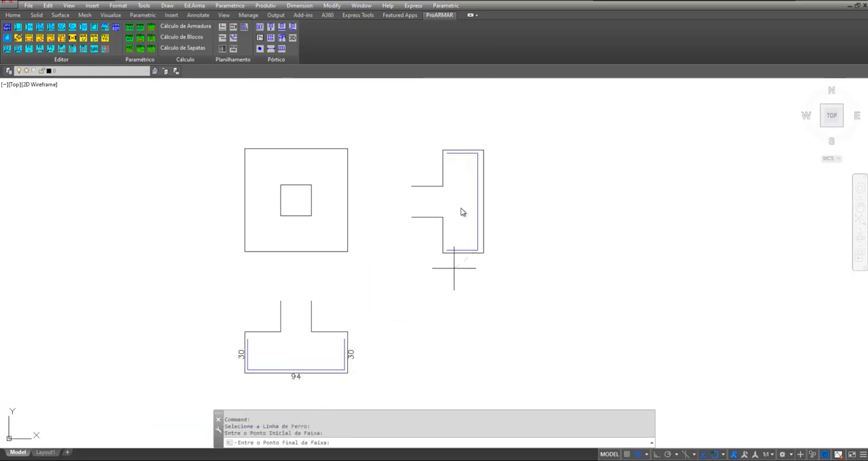
pyautogui.click(477, 153)
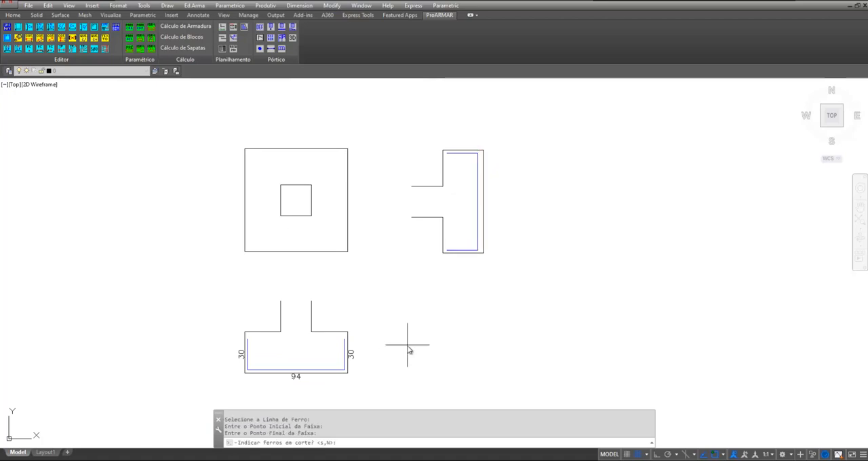
# Indicate the distributed bars in cut along the outer side of the rotated section's long bar leg
pyautogui.write('s')
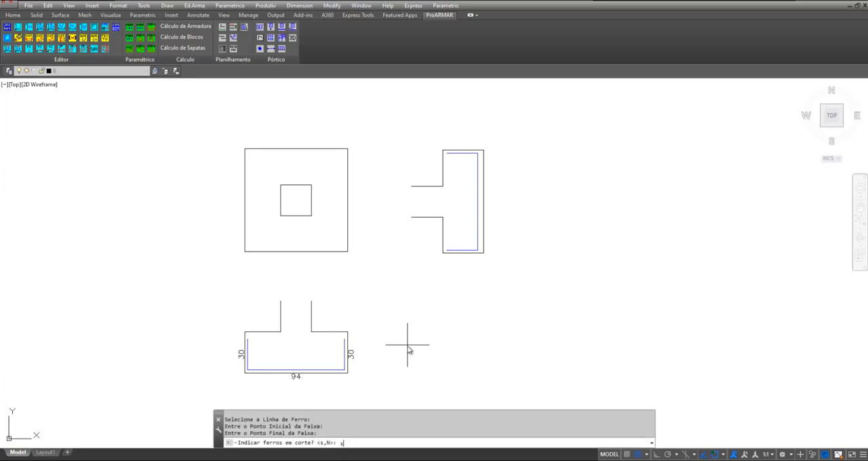
pyautogui.press('Return')
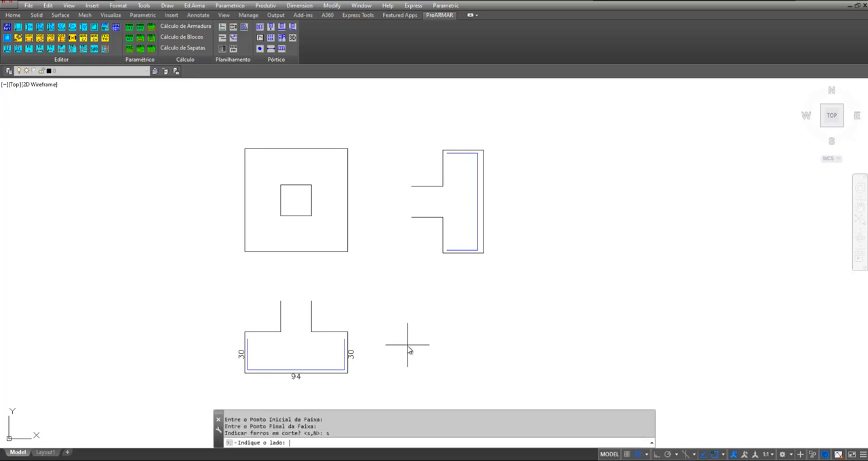
pyautogui.click(531, 155)
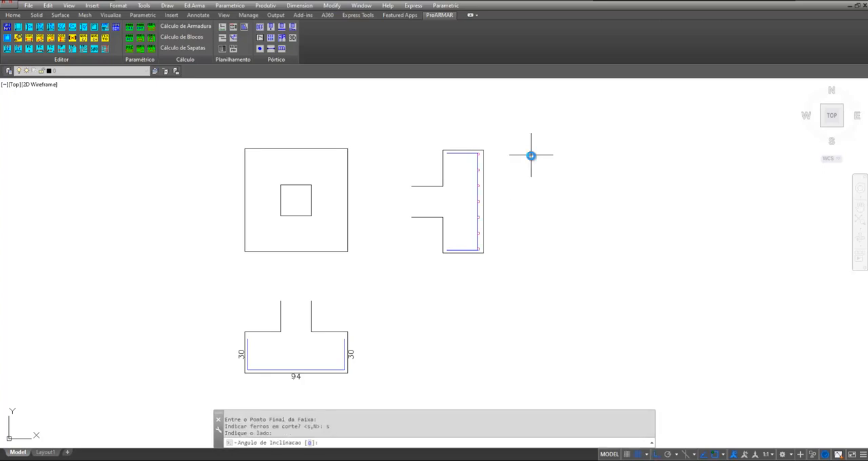
# Set the bar label's inclination angle to 0 and place the label below the lower section, leaving room for a bar detail
pyautogui.scroll(-2, 371, 197)
pyautogui.scroll(2, 339, 338)
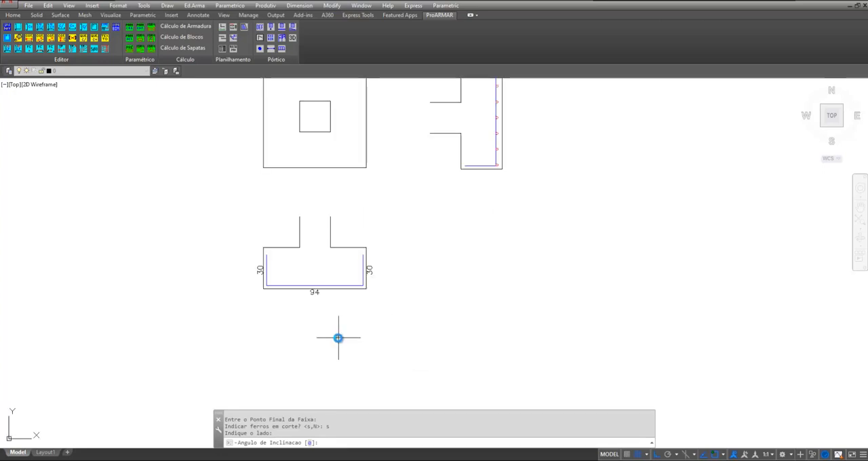
pyautogui.write('0')
pyautogui.press('Return')
pyautogui.scroll(2, 312, 312)
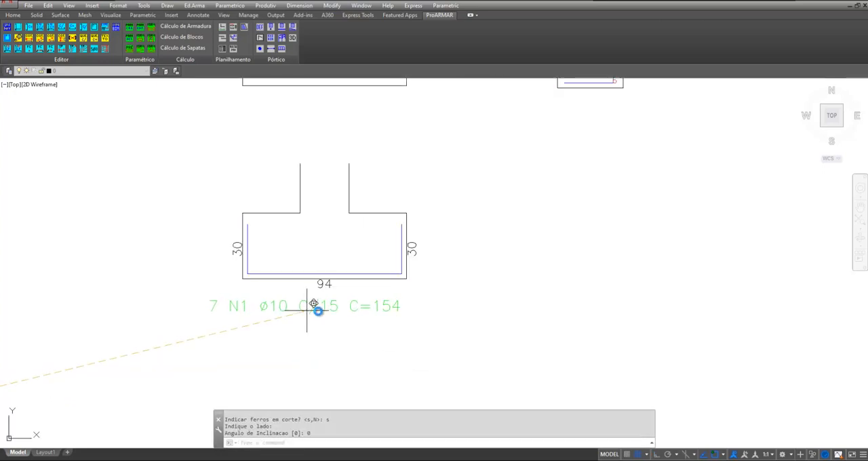
pyautogui.scroll(-2, 324, 324)
pyautogui.scroll(2, 320, 337)
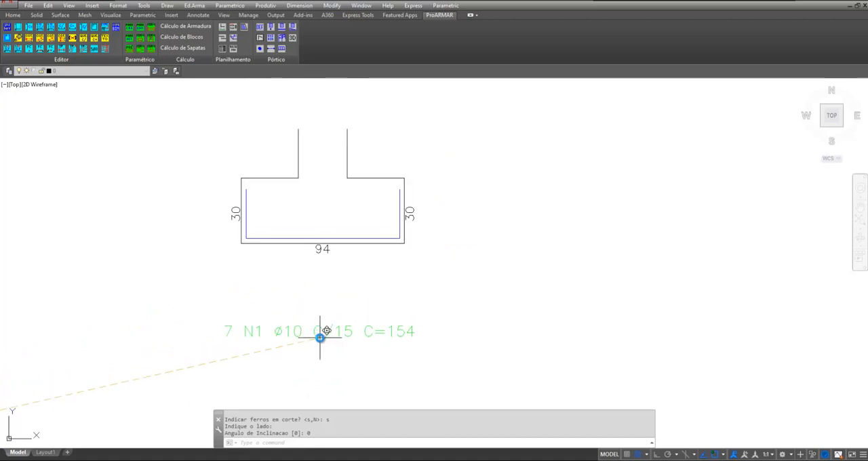
pyautogui.scroll(2, 320, 337)
pyautogui.scroll(-2, 314, 248)
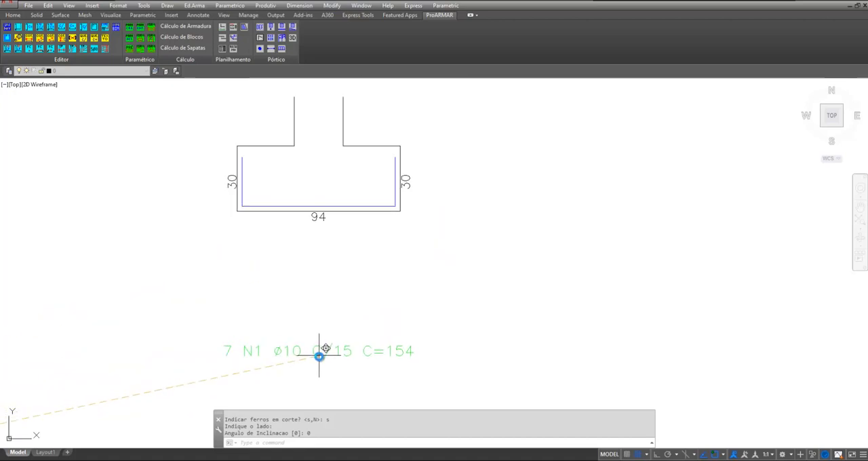
pyautogui.click(323, 357)
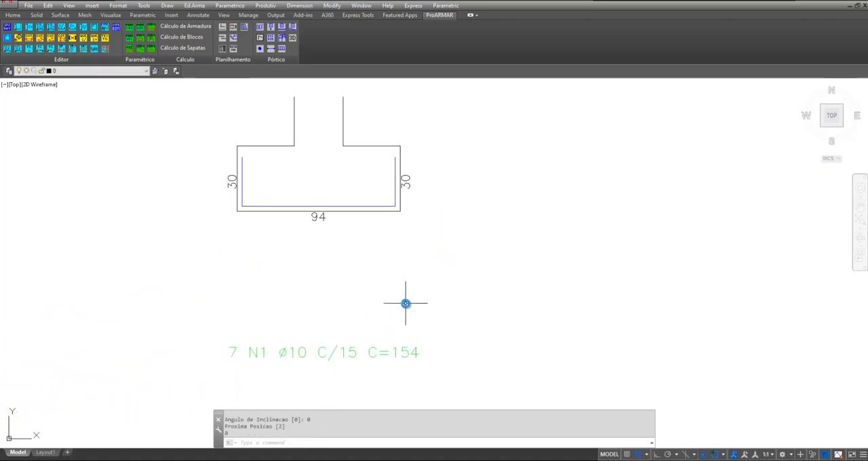
# Copy the lower section's bar with its length texts straight down above the label, and erase the original bar's three length texts
pyautogui.write('co')
pyautogui.press('Return')
pyautogui.click(350, 207)
pyautogui.click(318, 217)
pyautogui.click(232, 182)
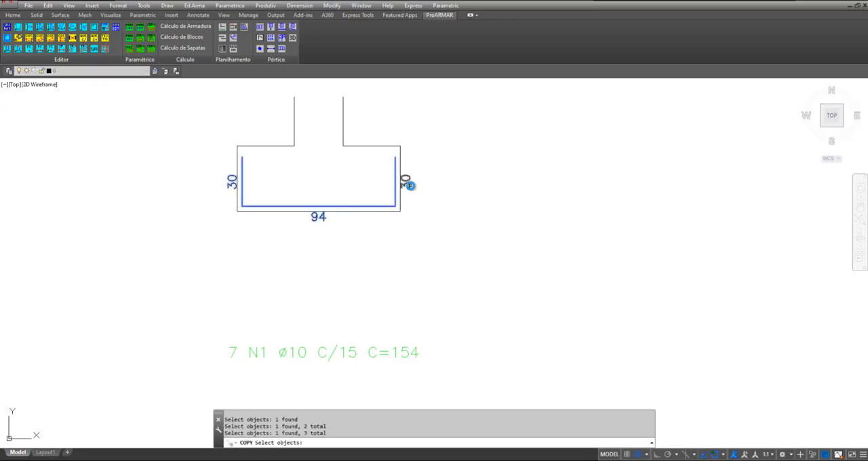
pyautogui.click(407, 182)
pyautogui.press('Return')
pyautogui.click(541, 148)
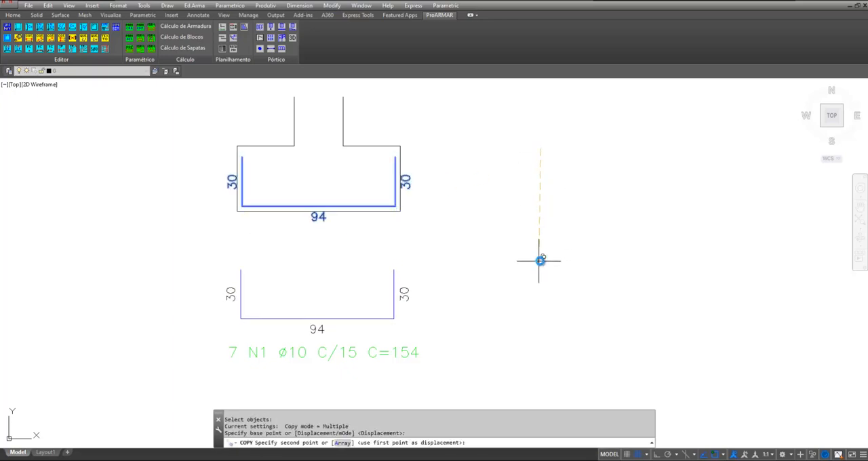
pyautogui.press('F8')
pyautogui.click(543, 266)
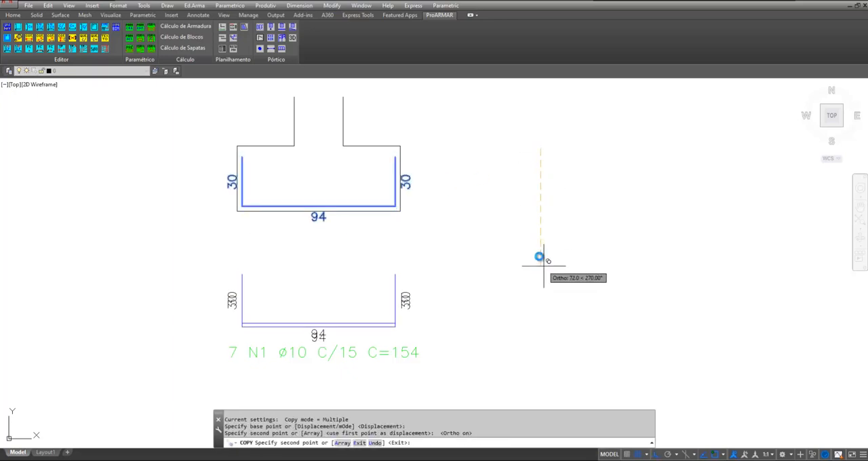
pyautogui.scroll(-1, 217, 273)
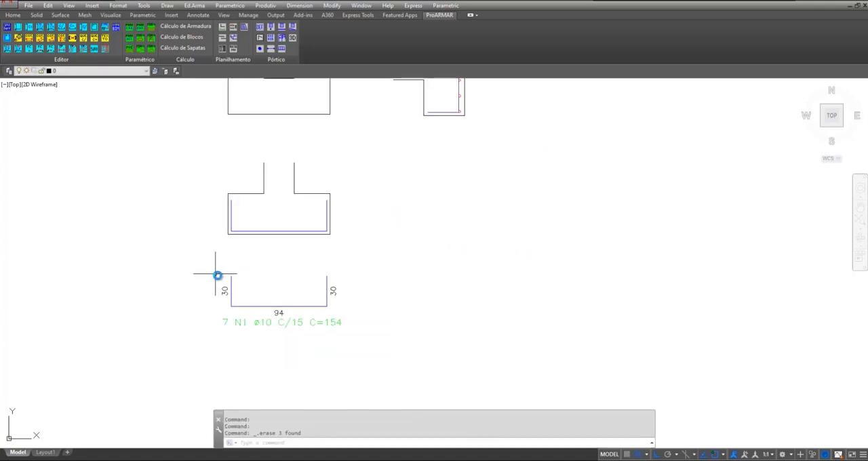
pyautogui.scroll(1, 253, 320)
pyautogui.scroll(-2, 245, 337)
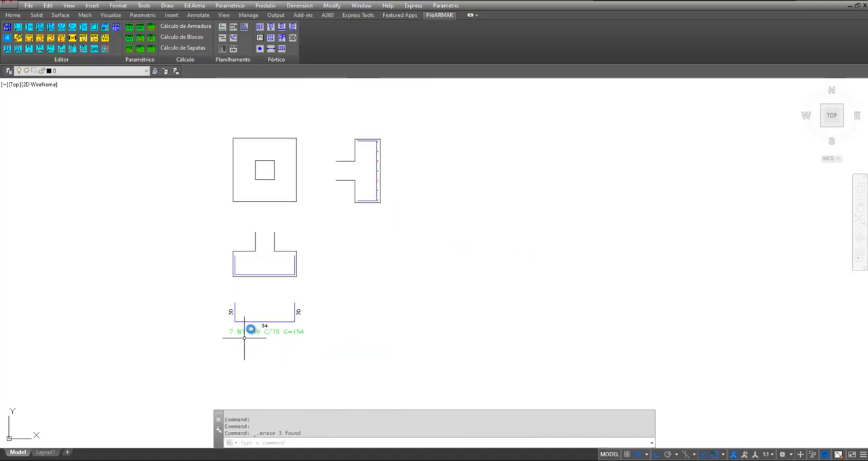
# Copy the rotated section's bar horizontally out of the footing to the empty area beside its base
pyautogui.scroll(4, 387, 160)
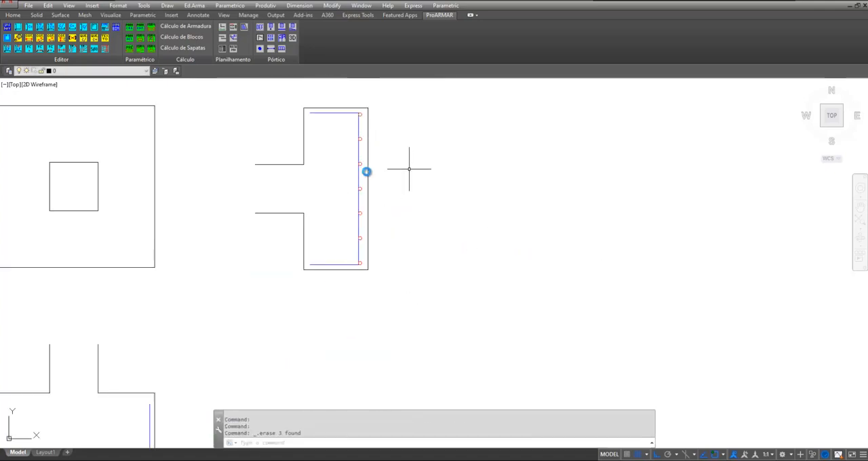
pyautogui.scroll(-2, 400, 211)
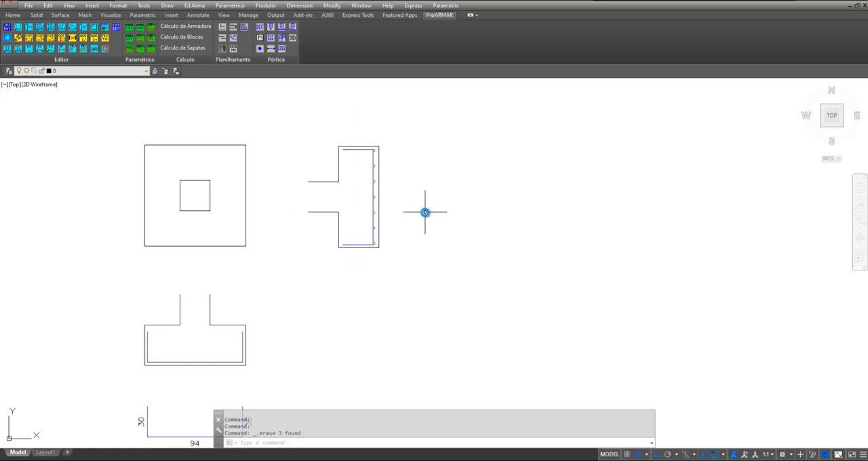
pyautogui.write('co')
pyautogui.press('Return')
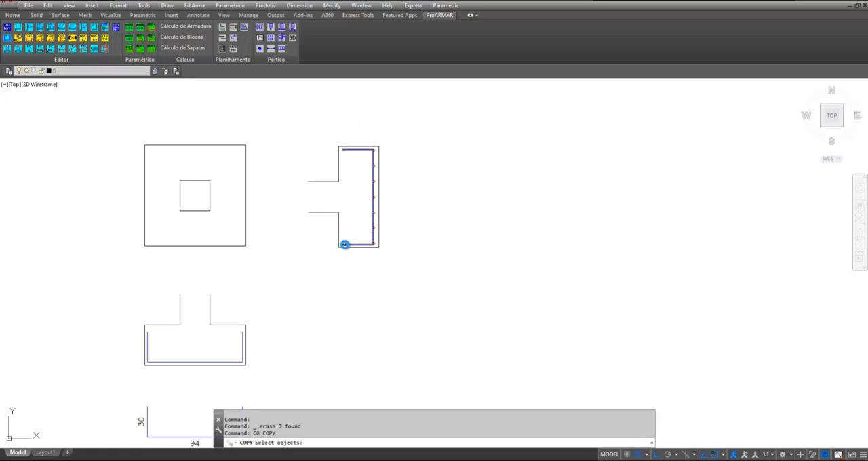
pyautogui.click(344, 244)
pyautogui.press('Return')
pyautogui.click(388, 306)
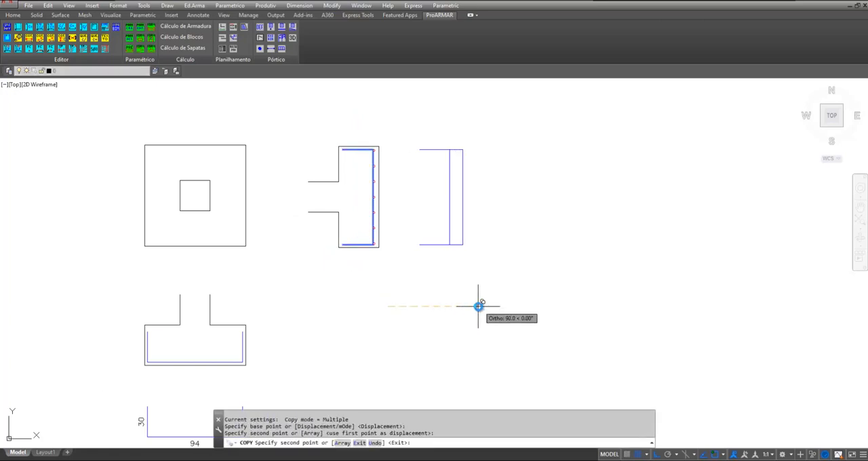
pyautogui.press('Return')
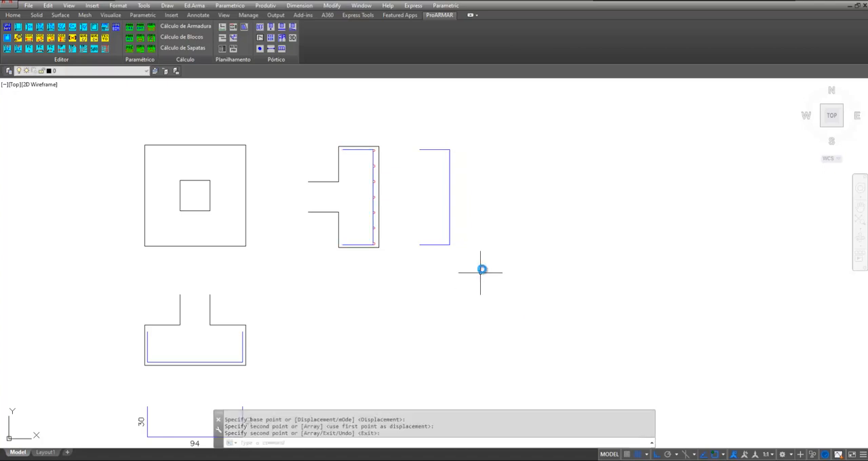
# Start Detalha Linha de Ferro Com Distribuicao with position 2, spacing 15, bitola 10 and quantity Entre 2 Ptos
pyautogui.click(195, 6)
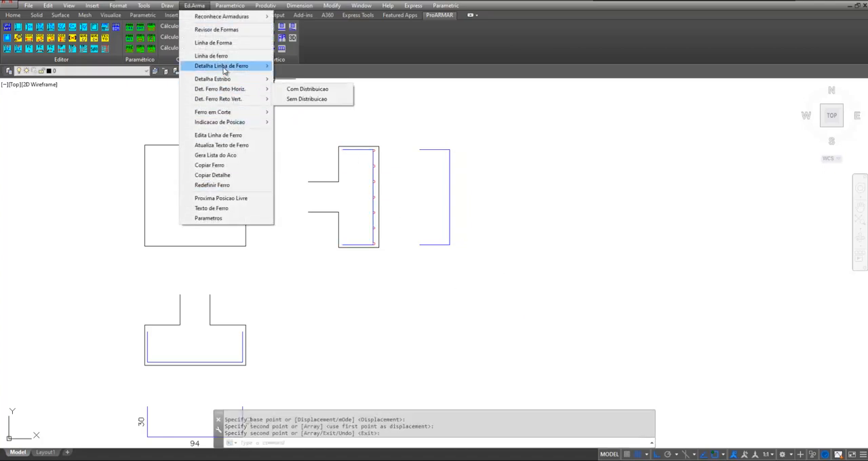
pyautogui.moveTo(224, 68)
pyautogui.click(298, 67)
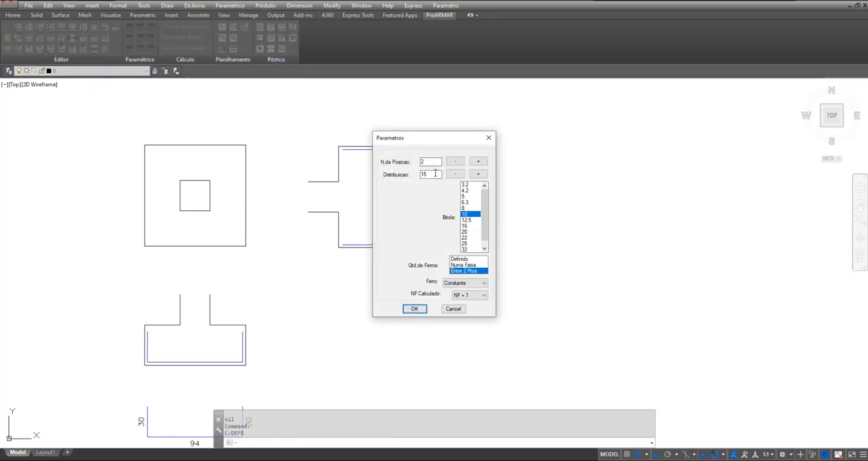
pyautogui.click(415, 309)
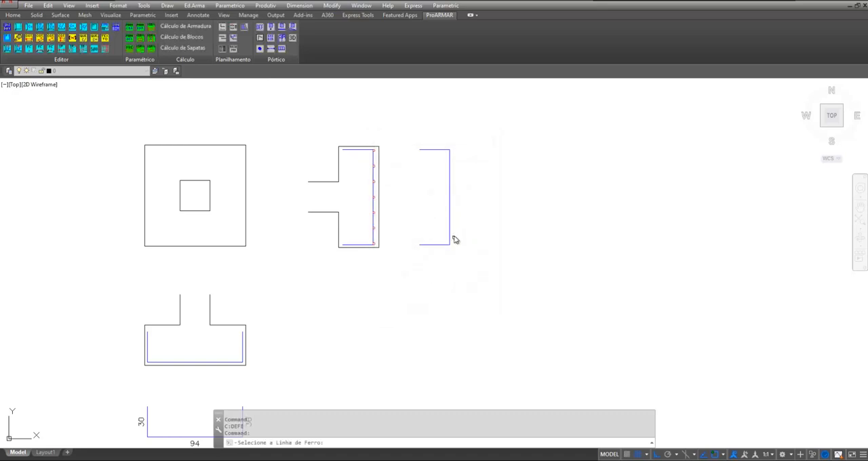
# Detail the copied vertical bar, setting its distribution range between the two bottom corners of the lower section's bar
pyautogui.click(449, 230)
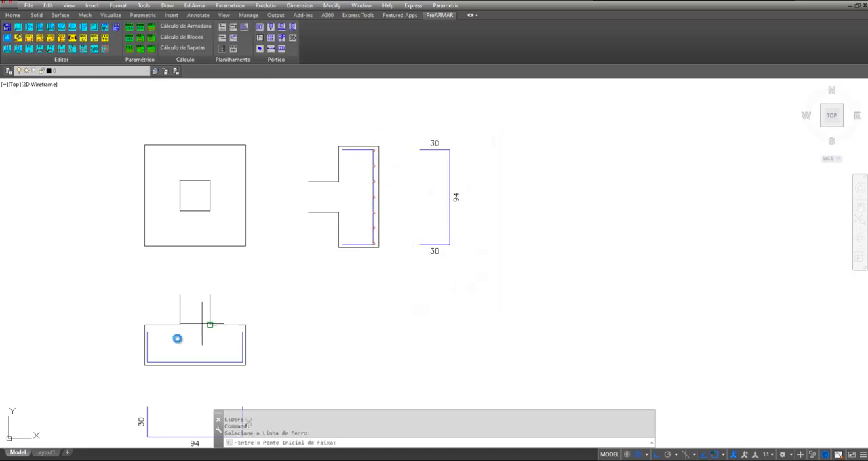
pyautogui.scroll(2, 161, 372)
pyautogui.scroll(2, 161, 373)
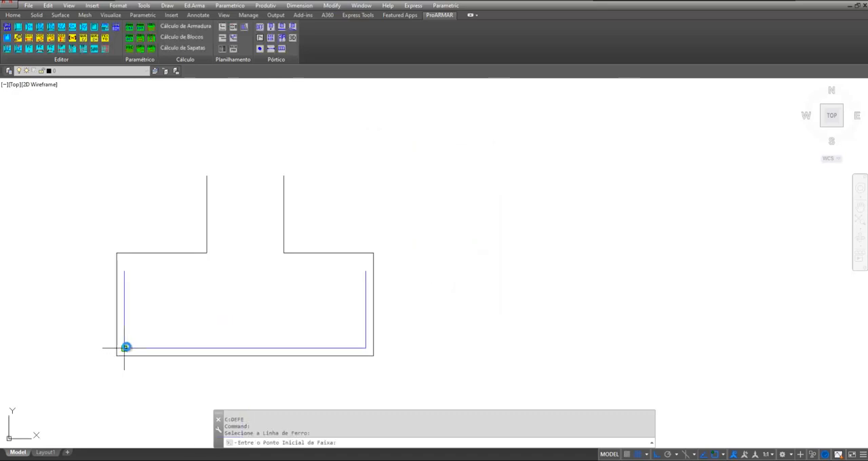
pyautogui.click(124, 348)
pyautogui.click(364, 349)
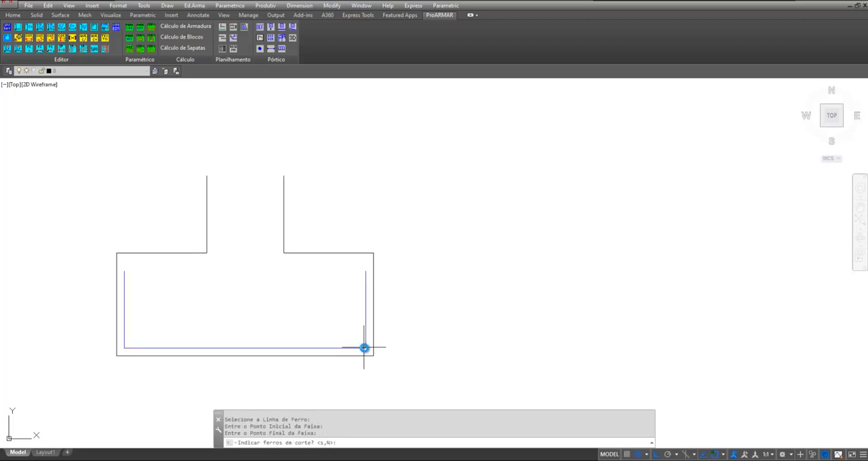
# Indicate the distributed bars in cut along the upper side of the lower section's horizontal bar leg
pyautogui.write('s')
pyautogui.press('Return')
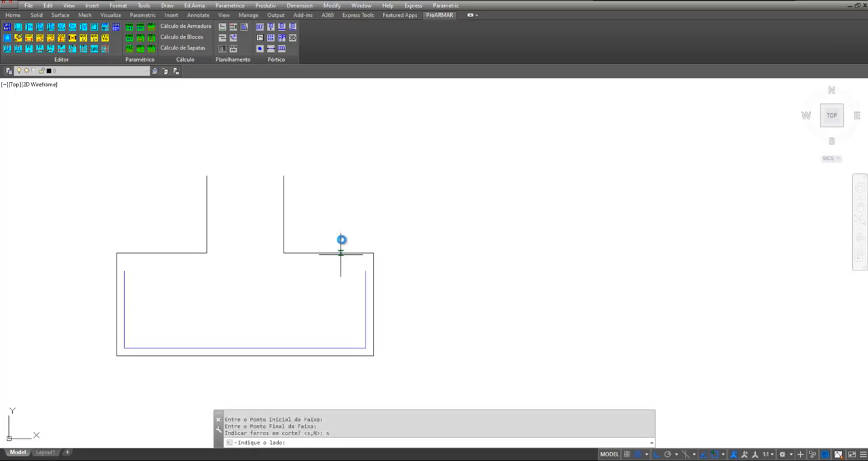
pyautogui.click(145, 220)
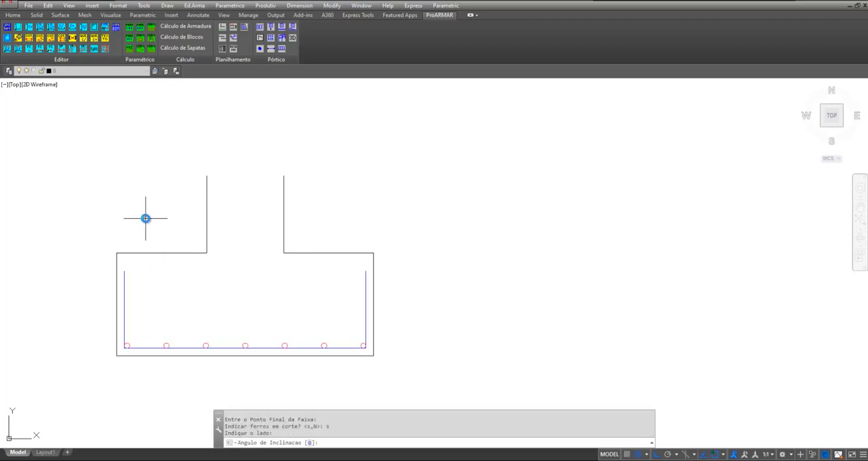
# Set the label's inclination angle to 90 and place it vertically beside the copied bar's long leg
pyautogui.write('90')
pyautogui.press('Return')
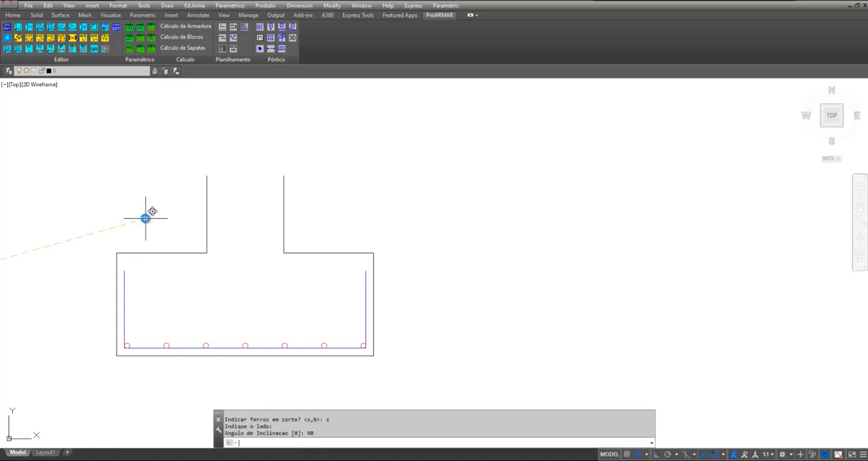
pyautogui.scroll(2, 333, 169)
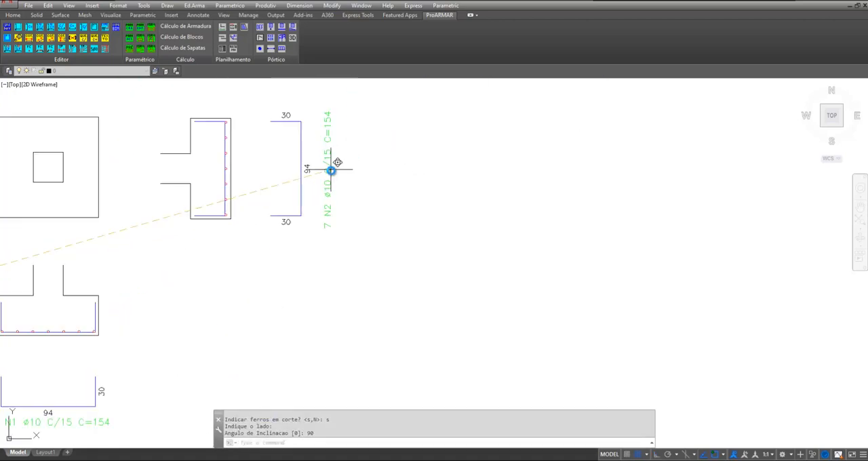
pyautogui.click(329, 171)
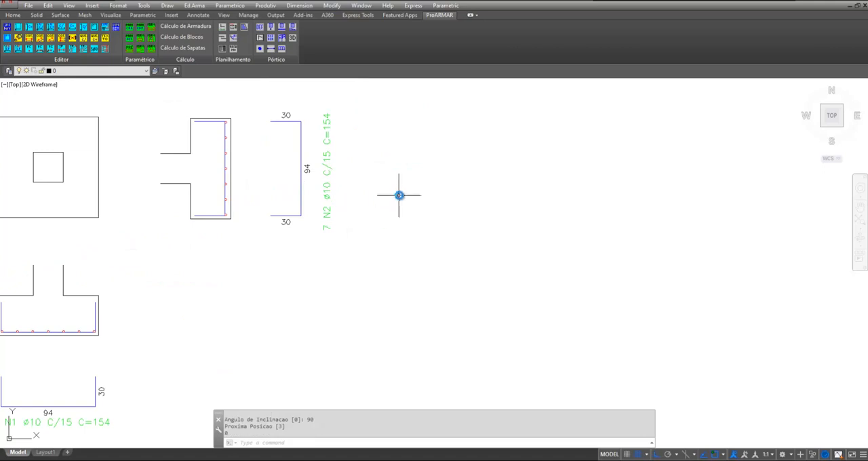
# Add linear dimensions for the footing plan's width below it and its height beside it
pyautogui.scroll(-2, 285, 317)
pyautogui.moveTo(284, 317); pyautogui.dragTo(351, 291, button='middle')
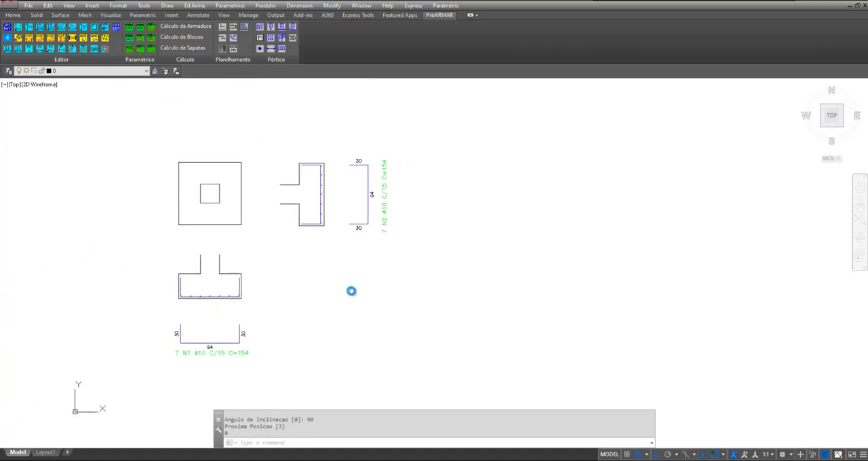
pyautogui.click(299, 5)
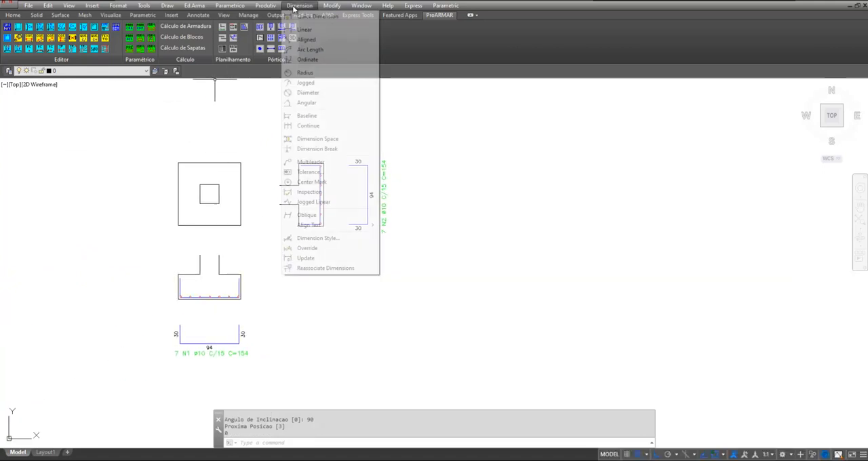
pyautogui.click(304, 30)
pyautogui.scroll(2, 174, 159)
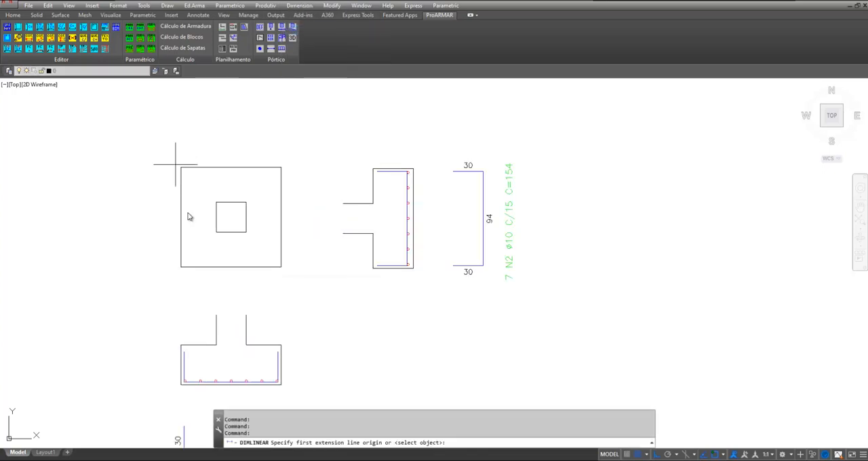
pyautogui.click(180, 267)
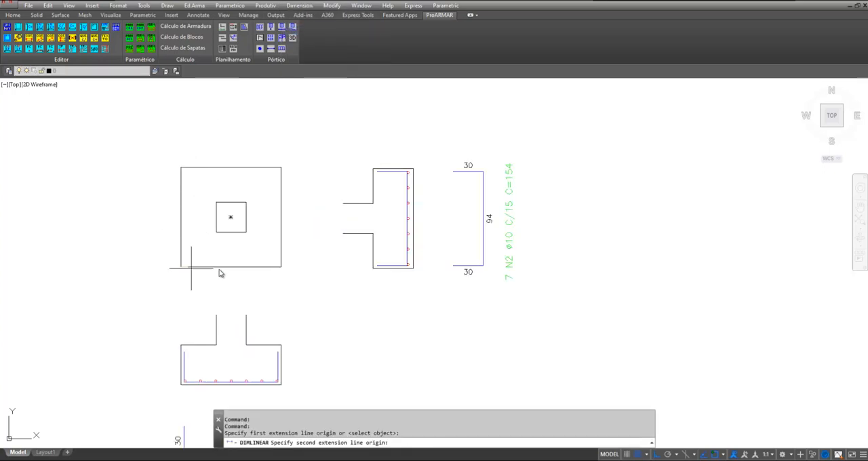
pyautogui.click(281, 267)
pyautogui.click(281, 281)
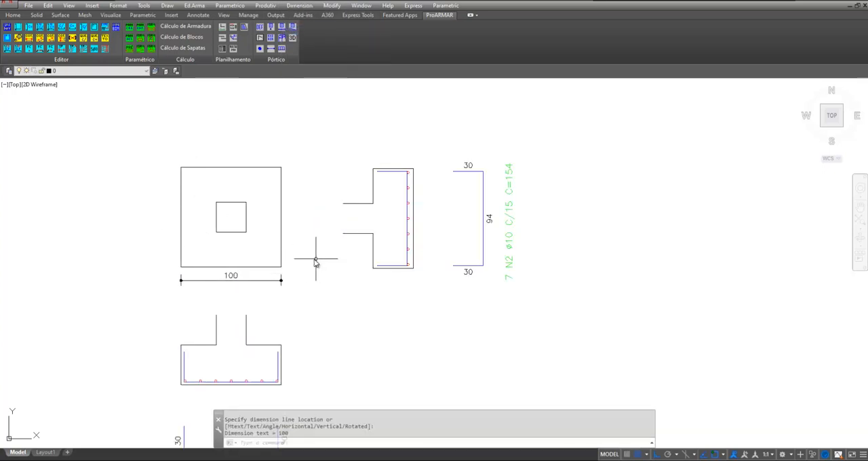
pyautogui.press('Return')
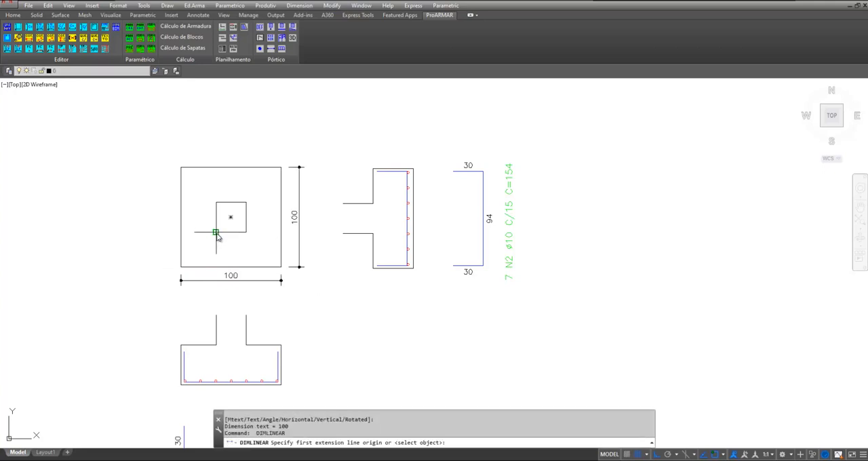
# Dimension the column's vertical side in plan, placing the dimension line just outside the column within the footing
pyautogui.click(216, 233)
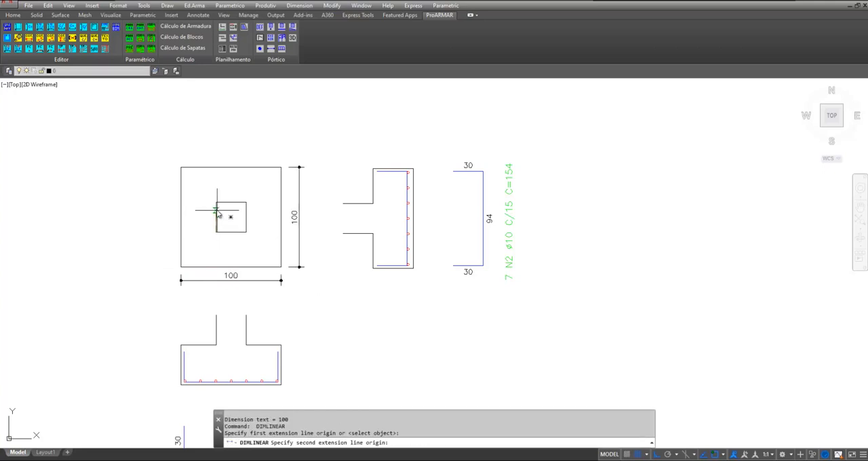
pyautogui.click(216, 202)
pyautogui.click(207, 205)
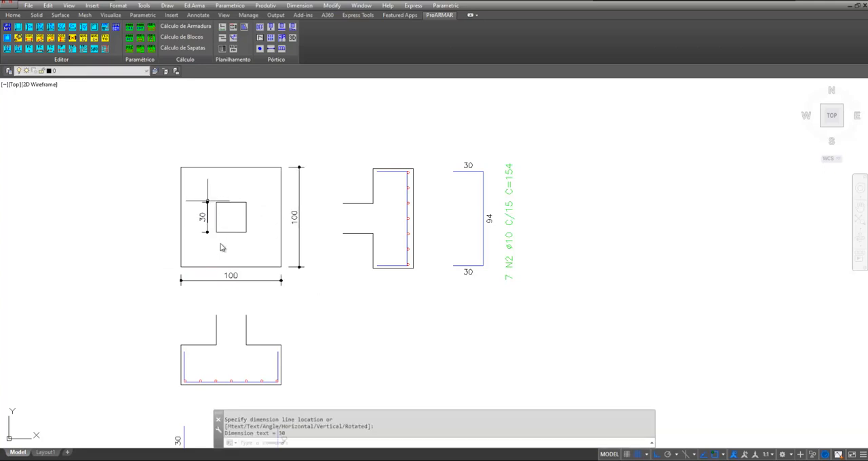
# Dimension the vertical gaps from the column to the footing's upper and lower edges, in line with the column's dimension
pyautogui.press('Return')
pyautogui.click(216, 202)
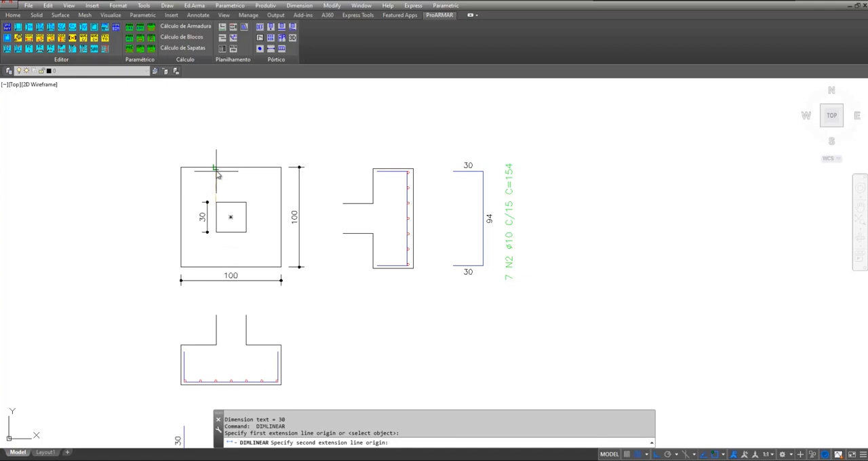
pyautogui.click(206, 167)
pyautogui.scroll(6, 207, 196)
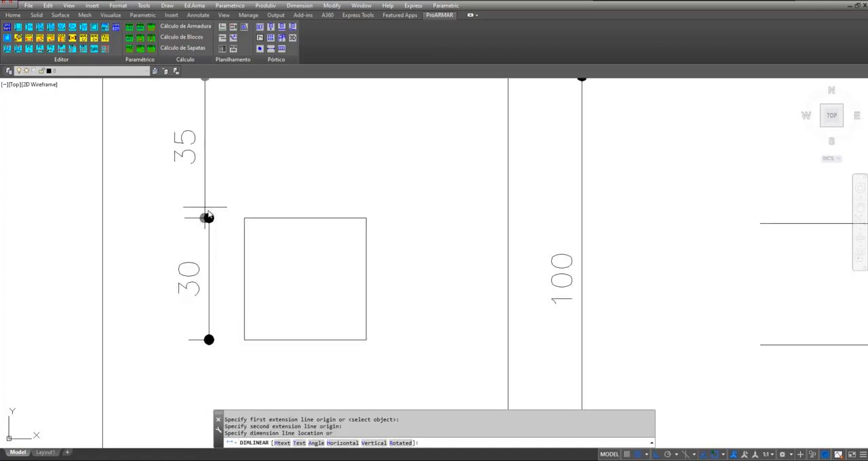
pyautogui.scroll(6, 210, 220)
pyautogui.click(203, 214)
pyautogui.scroll(-12, 165, 193)
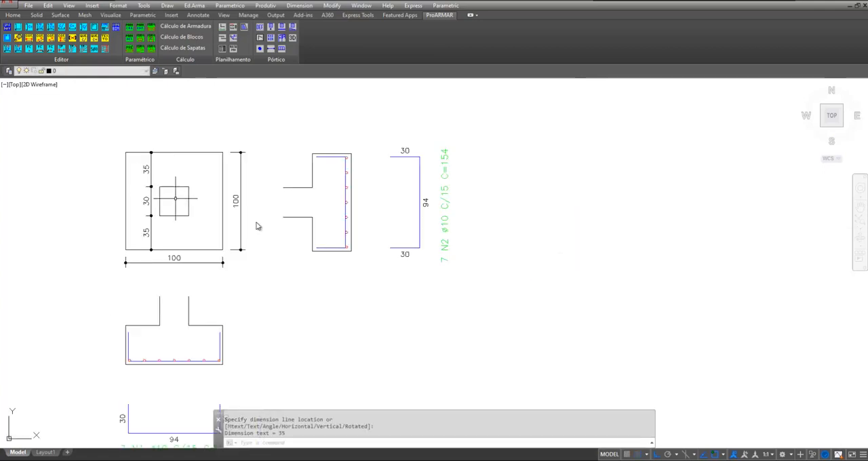
# Place the title text SAP01, 0.3 cm high and left-aligned, above the upper-left corner of the footing plan
pyautogui.moveTo(242, 271); pyautogui.dragTo(289, 219, button='middle')
pyautogui.moveTo(296, 263); pyautogui.dragTo(287, 273, button='middle')
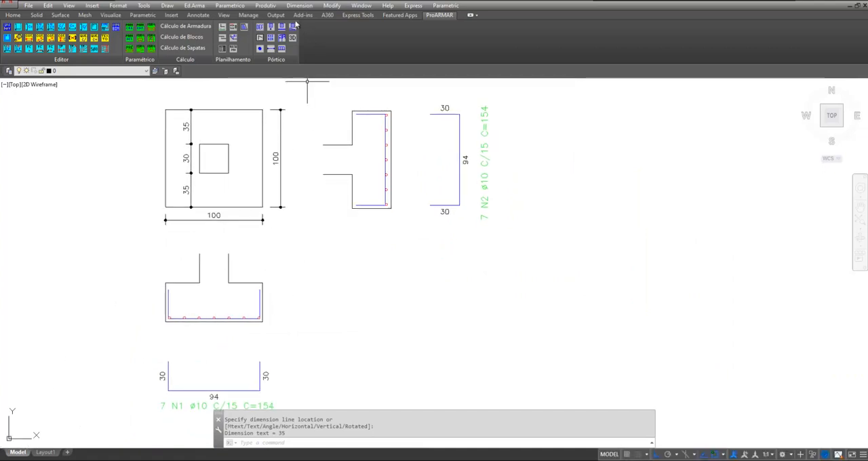
pyautogui.click(265, 6)
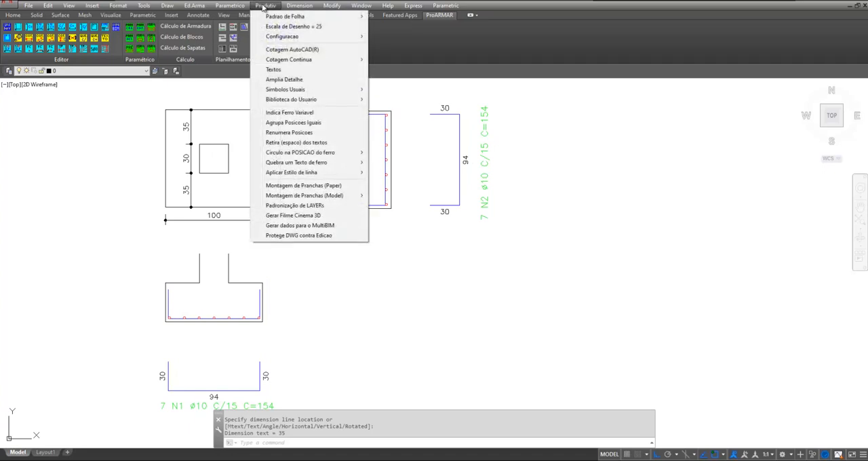
pyautogui.click(288, 71)
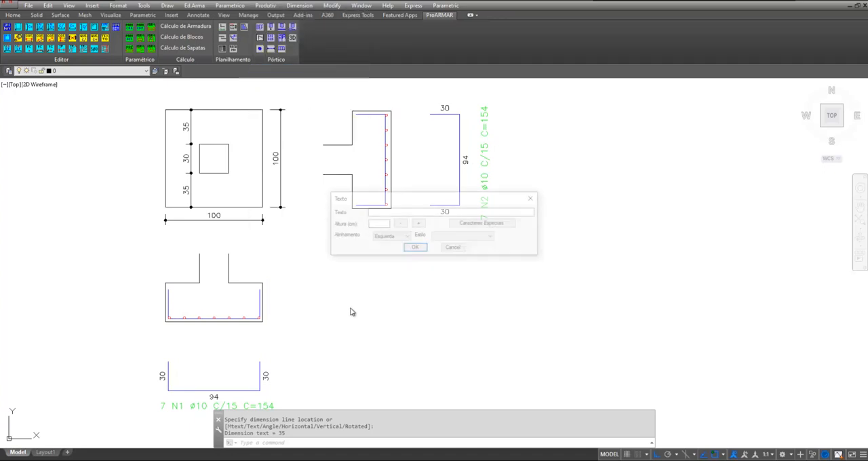
pyautogui.click(386, 213)
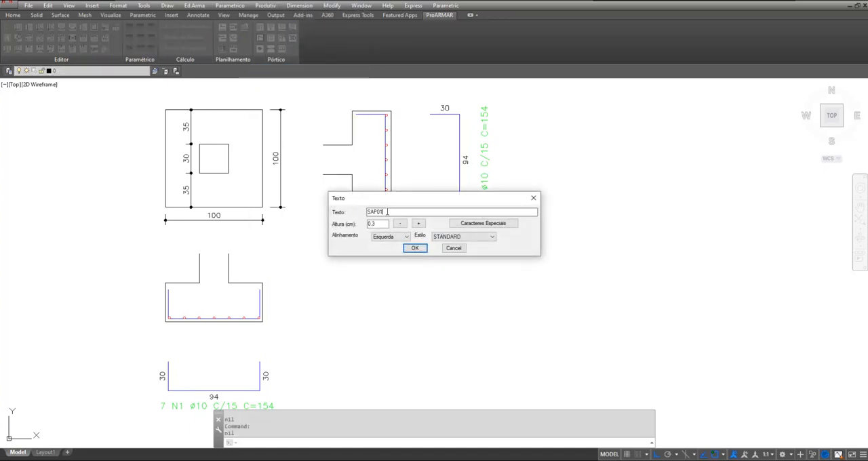
pyautogui.click(415, 248)
pyautogui.scroll(-2, 404, 302)
pyautogui.scroll(4, 282, 212)
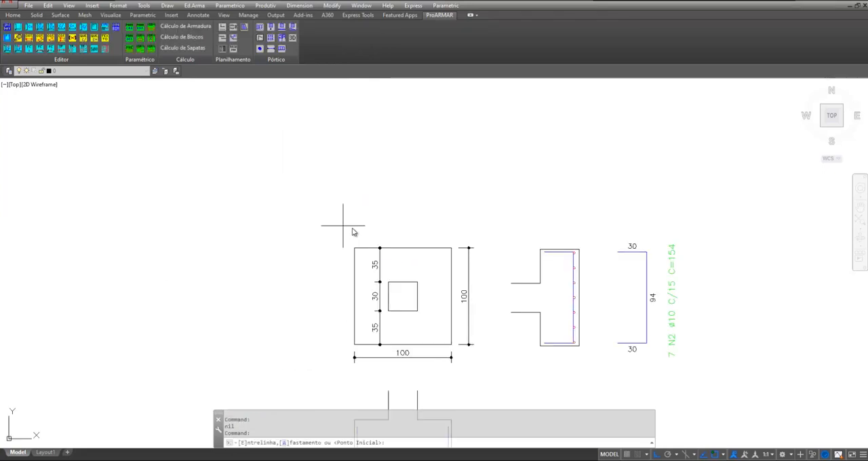
pyautogui.click(352, 228)
pyautogui.scroll(2, 410, 231)
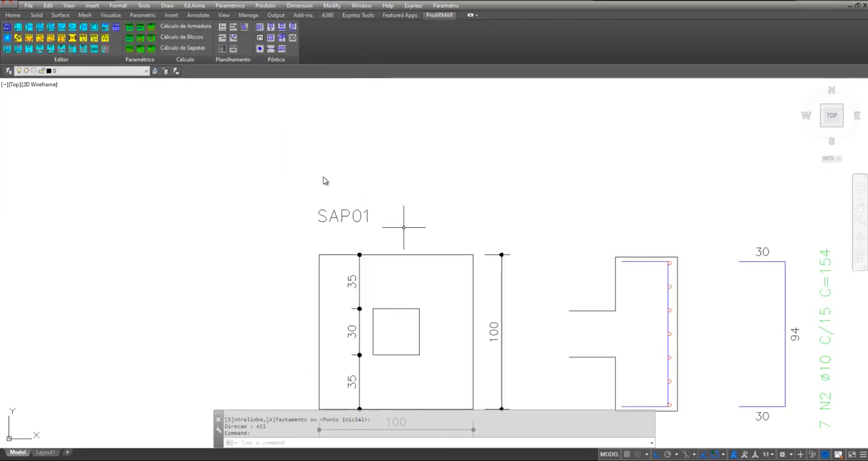
# Add the title text CORTE A-A above the section drawn below the footing plan
pyautogui.scroll(-3, 299, 173)
pyautogui.scroll(2, 309, 341)
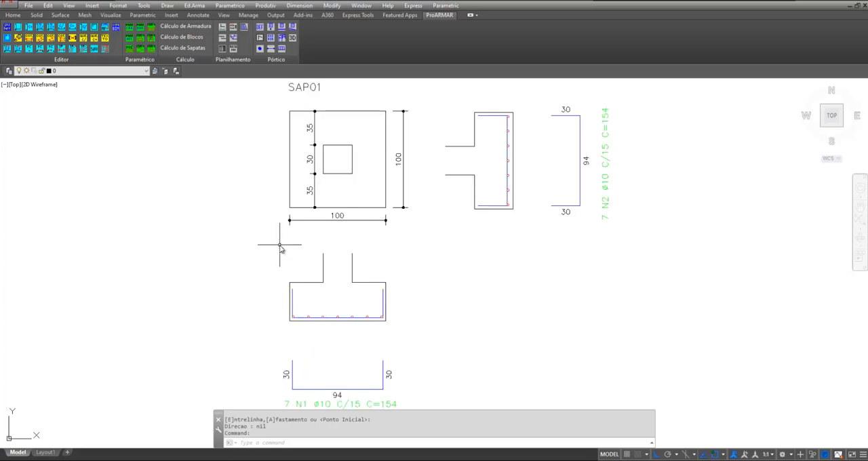
pyautogui.press('Return')
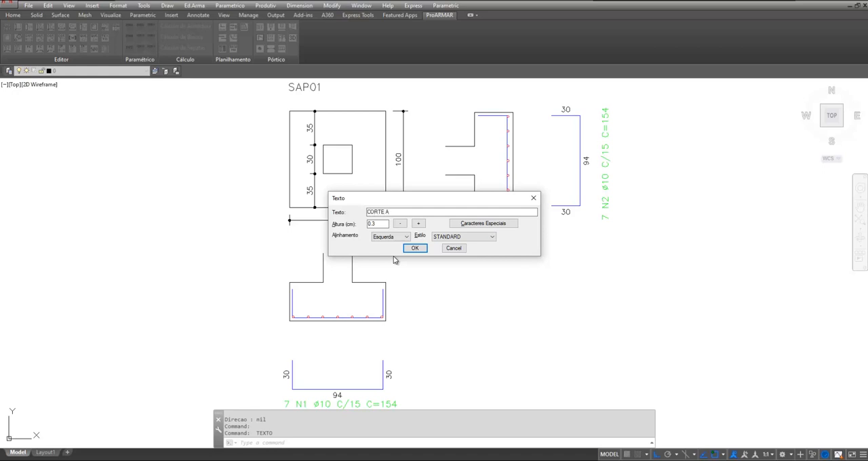
pyautogui.click(415, 248)
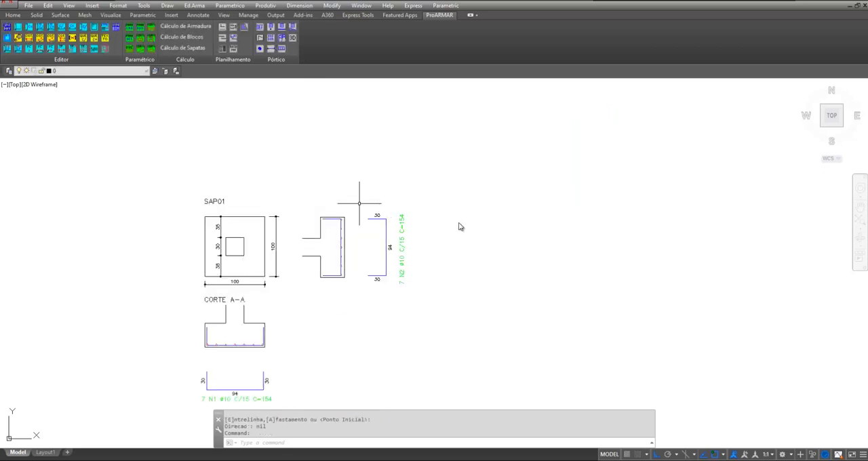
# Add the title text CORTE B-B, running vertically beside the column stub of the side section
pyautogui.press('Return')
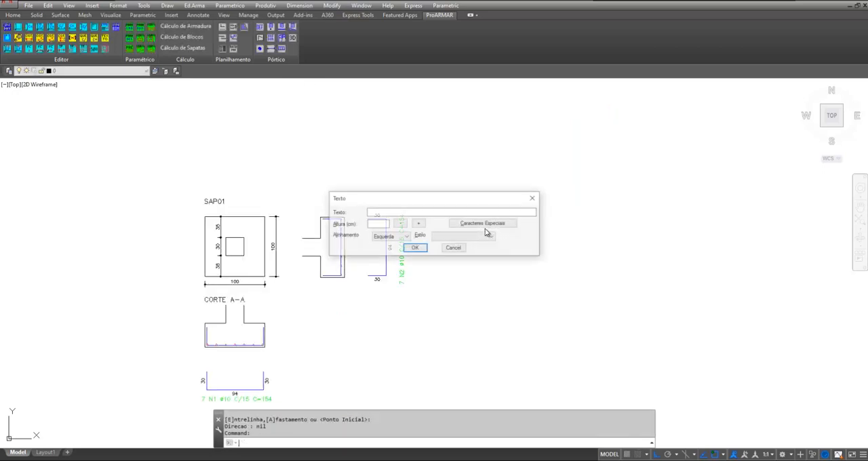
pyautogui.click(404, 213)
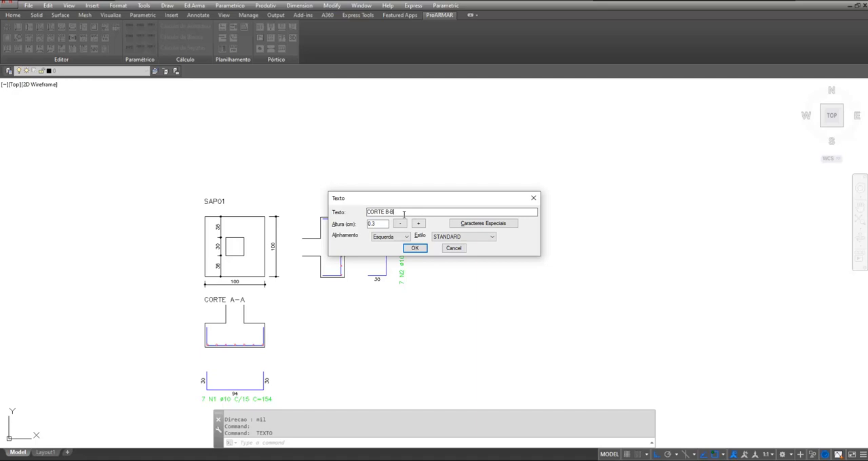
pyautogui.click(413, 252)
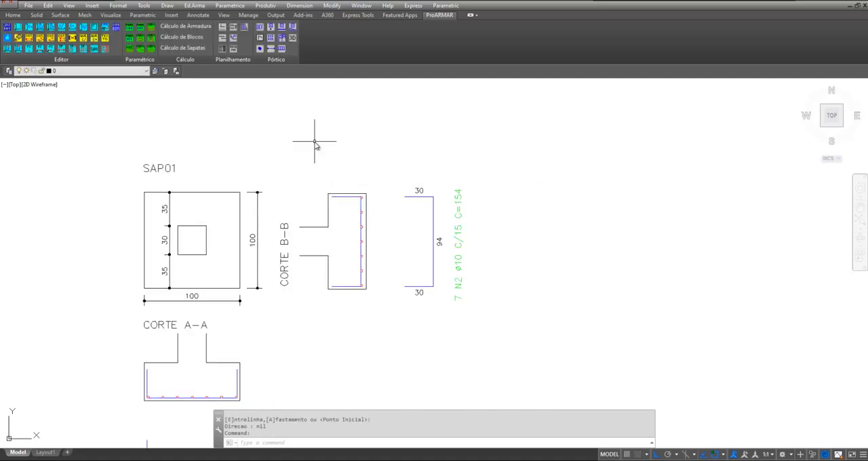
pyautogui.scroll(-2, 314, 143)
pyautogui.moveTo(337, 327)
pyautogui.mouseDown(button='middle')
pyautogui.moveTo(341, 292)
pyautogui.moveTo(344, 300)
pyautogui.mouseUp(button='middle')
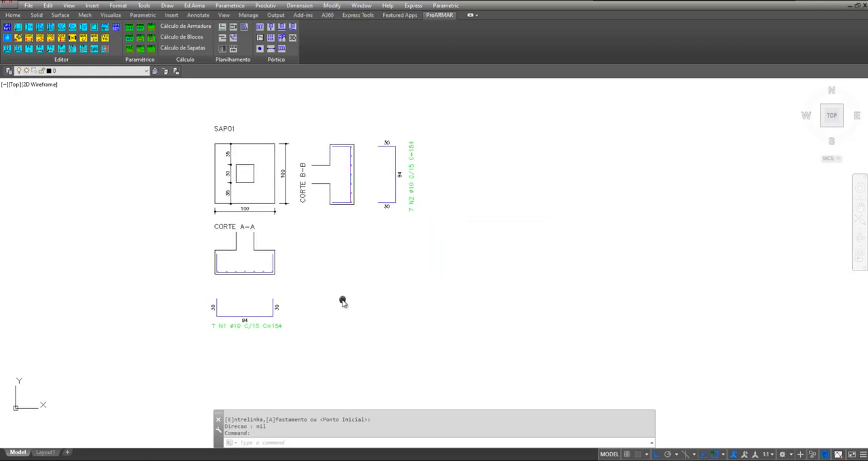
pyautogui.scroll(-1, 358, 329)
pyautogui.scroll(3, 329, 272)
pyautogui.moveTo(288, 230); pyautogui.dragTo(353, 273, button='middle')
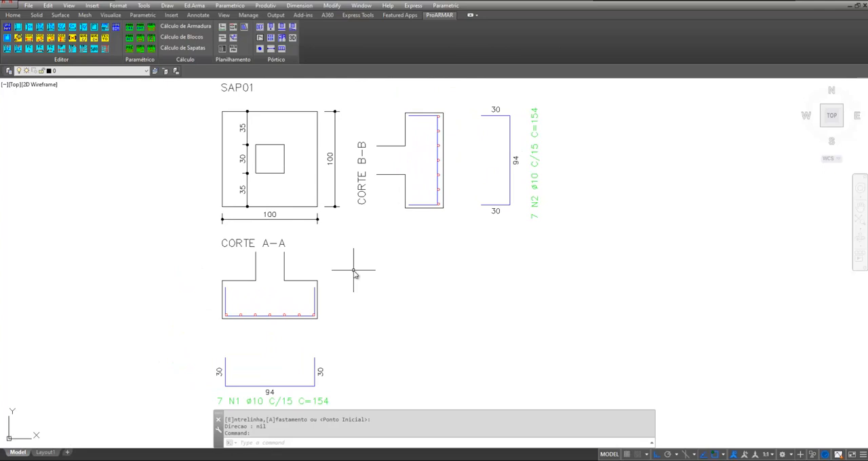
# Set up a Personalizada steel list generated from part of the drawing, with export to Excel (.CSV)
pyautogui.scroll(-1, 354, 272)
pyautogui.moveTo(386, 257); pyautogui.dragTo(293, 262, button='middle')
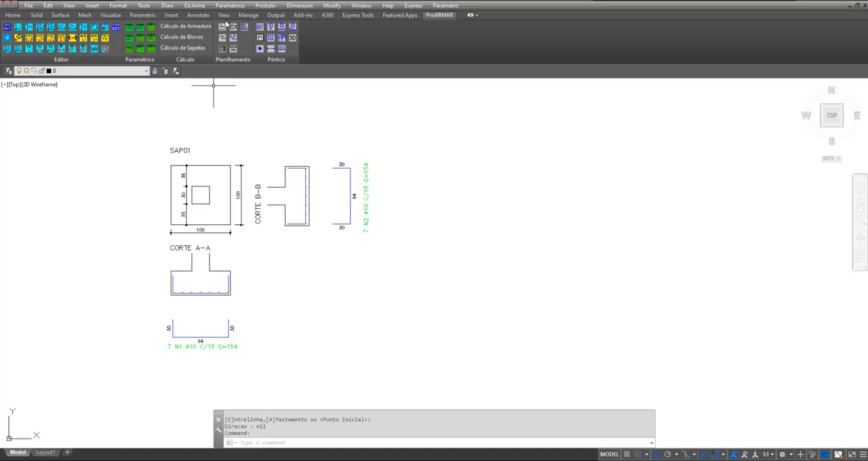
pyautogui.click(194, 6)
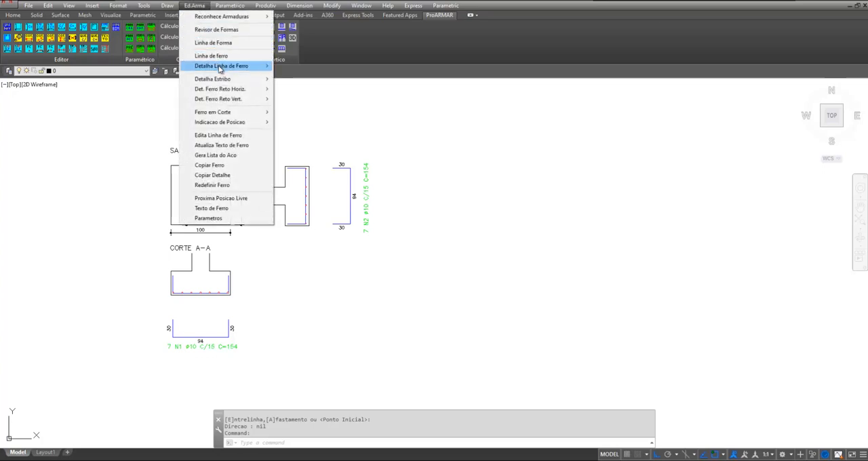
pyautogui.click(217, 155)
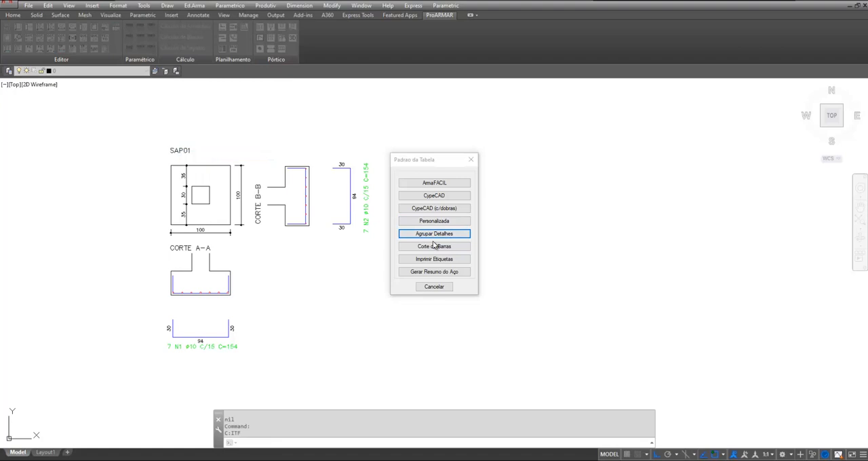
pyautogui.click(433, 223)
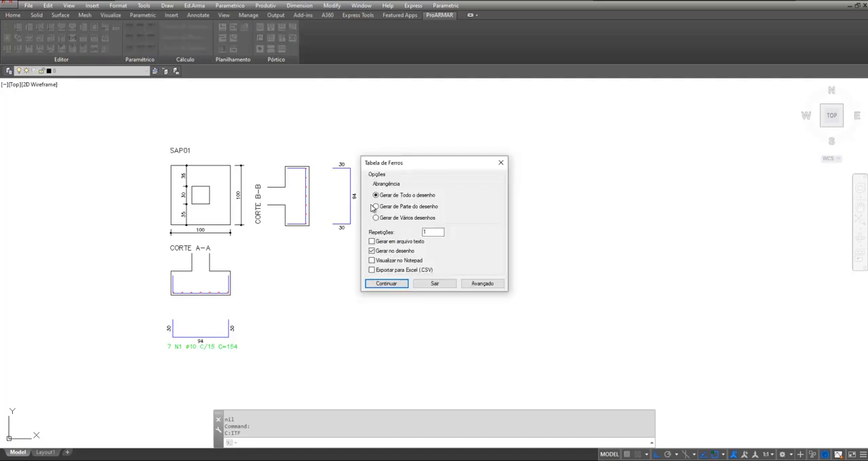
pyautogui.click(376, 207)
pyautogui.click(394, 242)
pyautogui.click(385, 285)
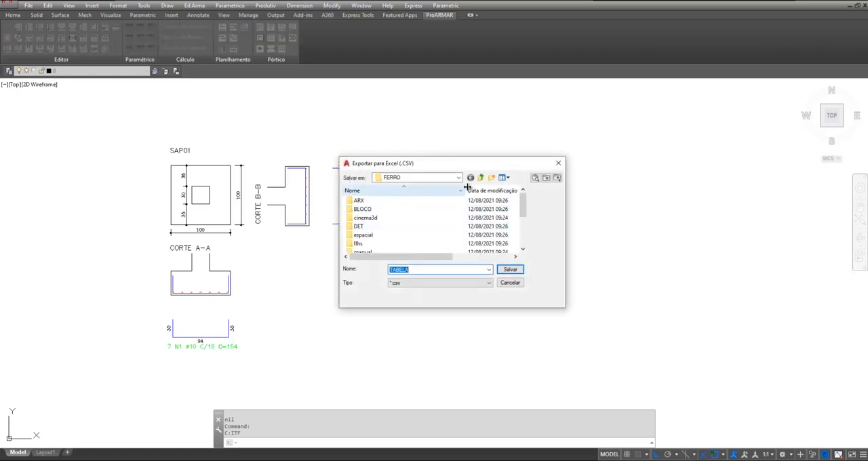
# Save the CSV export as TABELA and window-select the whole footing drawing as the source of the bar list
pyautogui.click(460, 283)
pyautogui.click(509, 270)
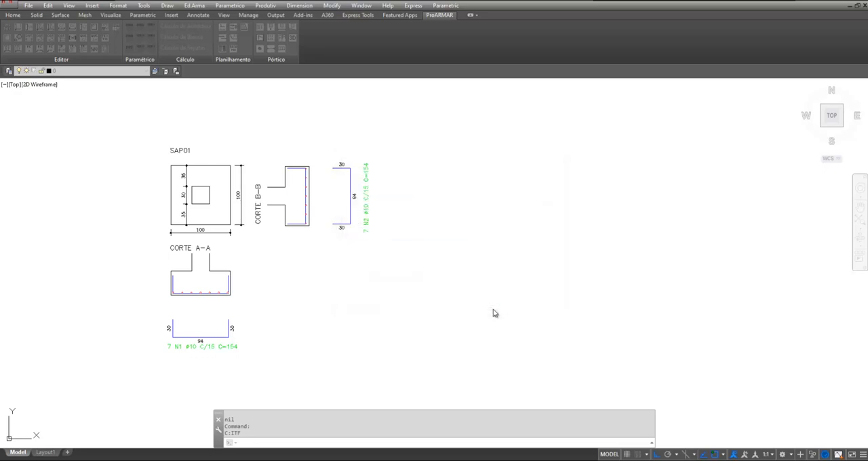
pyautogui.click(114, 114)
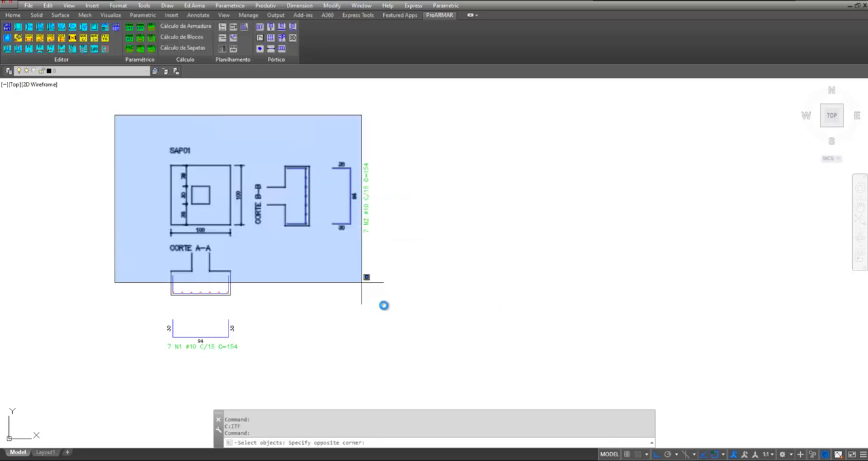
pyautogui.click(444, 381)
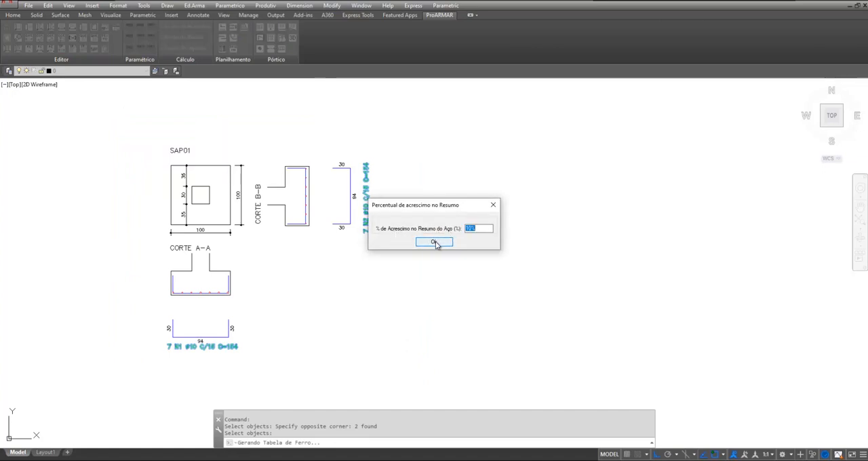
# Generate the bar list for element SAP01 (x12) with a 10% summary increase and place it beside the N2 bar detail
pyautogui.click(436, 243)
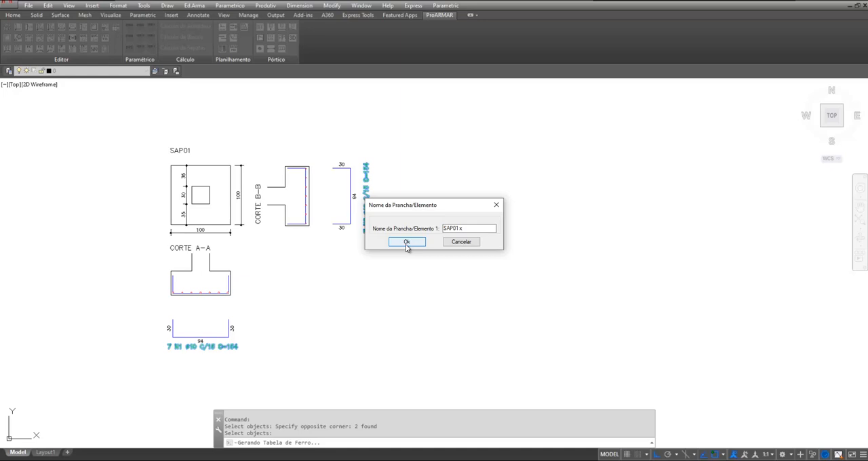
pyautogui.click(407, 242)
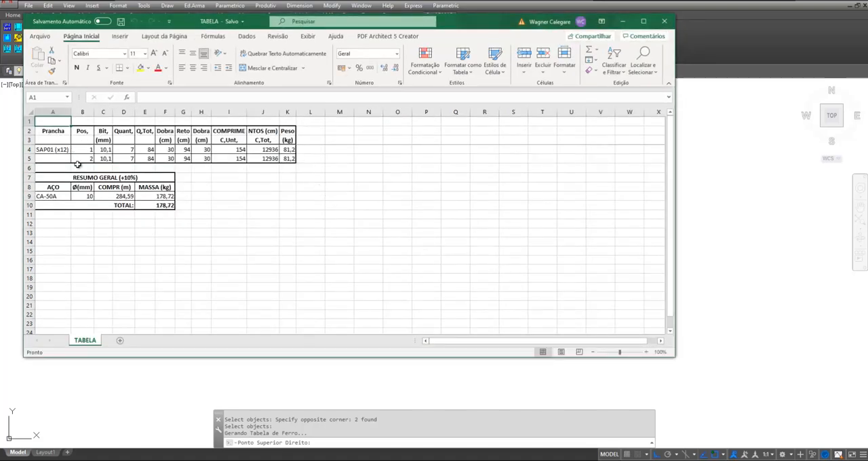
pyautogui.click(623, 21)
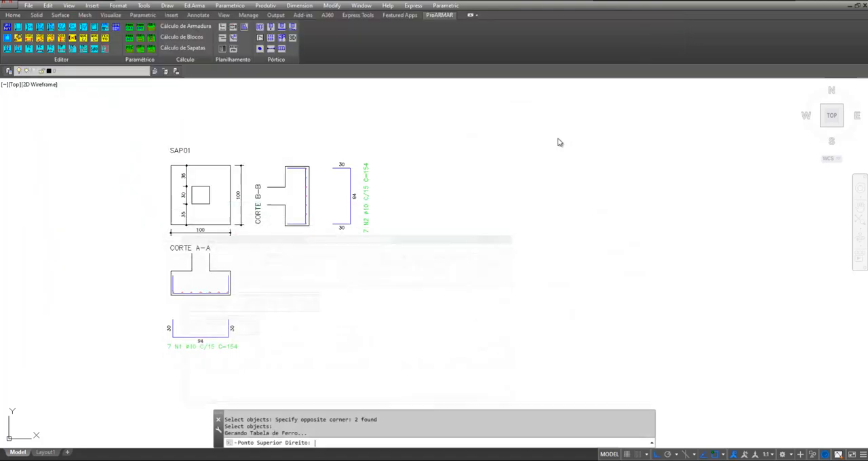
pyautogui.click(684, 161)
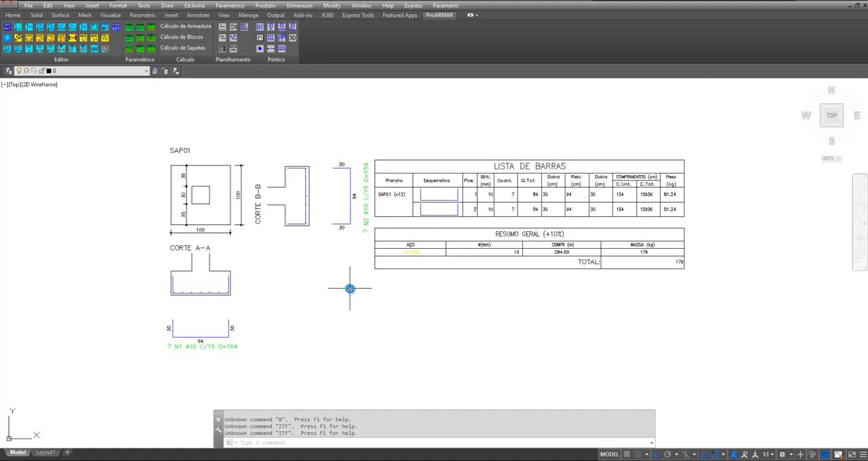
# Start a form line in the empty area below the N1 bar, going 30 down and 500 to the right
pyautogui.moveTo(397, 314); pyautogui.dragTo(434, 173, button='middle')
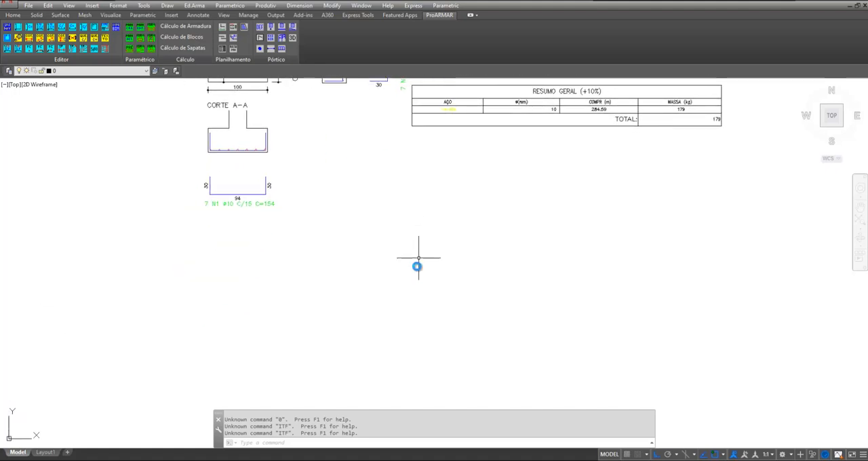
pyautogui.moveTo(419, 258); pyautogui.dragTo(405, 194, button='middle')
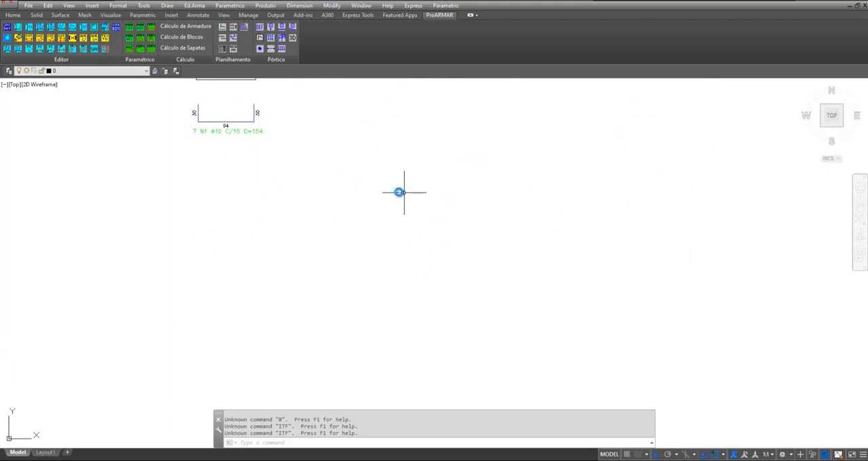
pyautogui.click(196, 5)
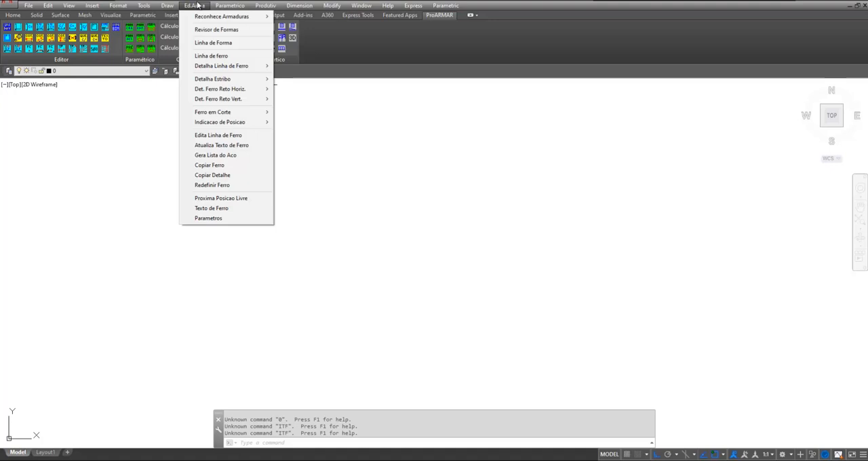
pyautogui.click(208, 42)
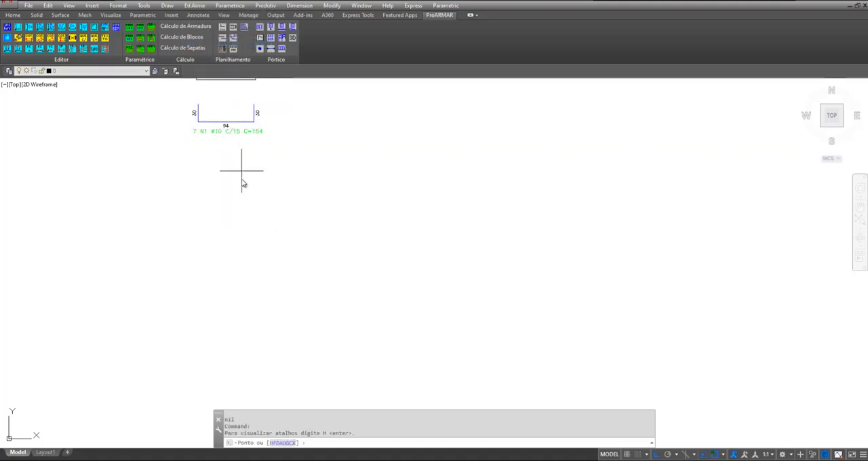
pyautogui.click(273, 234)
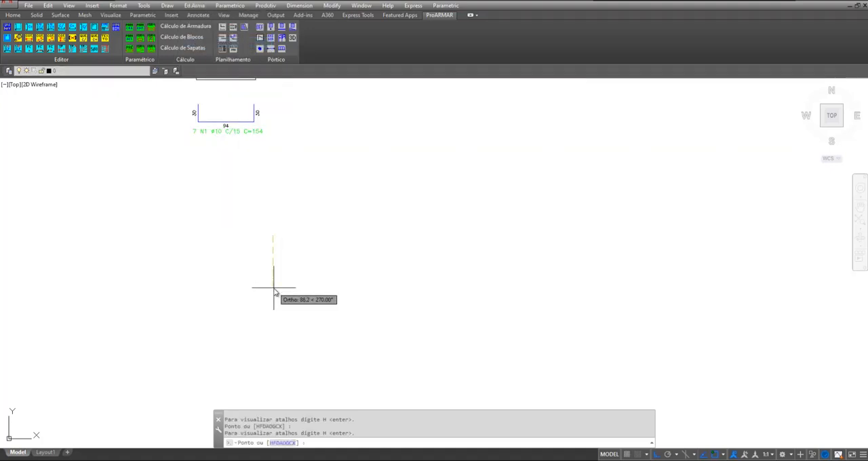
pyautogui.write('30')
pyautogui.press('Return')
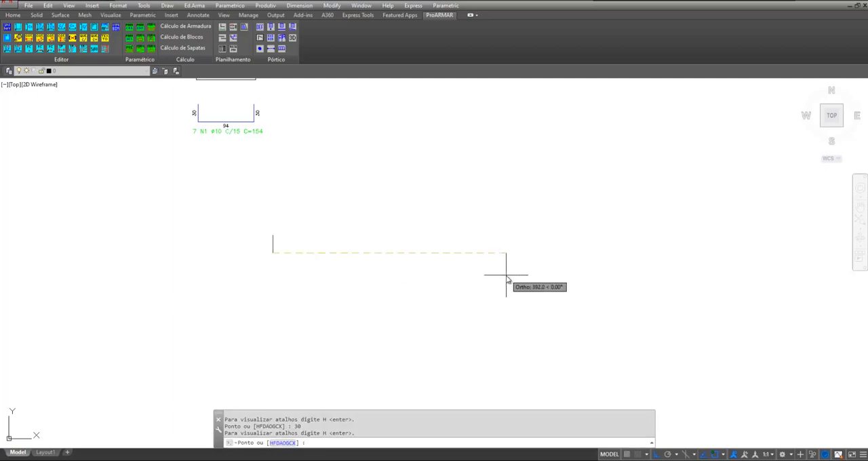
pyautogui.write('500')
pyautogui.press('Return')
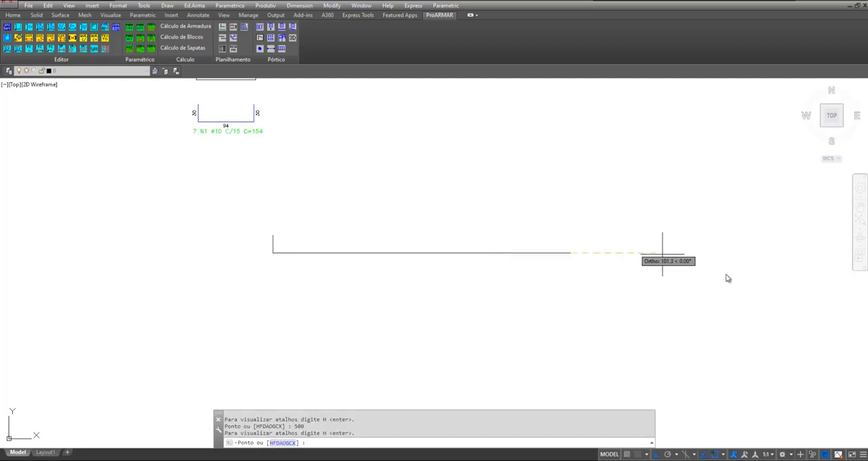
# Continue the form line around the right-hand support: 30 up, 20 right, 100 down and 20 left
pyautogui.write('30')
pyautogui.press('Return')
pyautogui.write('20')
pyautogui.press('Return')
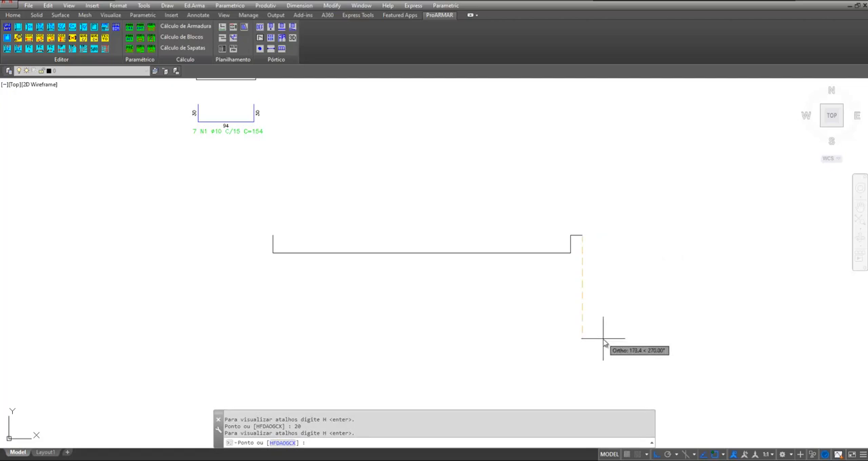
pyautogui.write('100')
pyautogui.press('Return')
pyautogui.write('10')
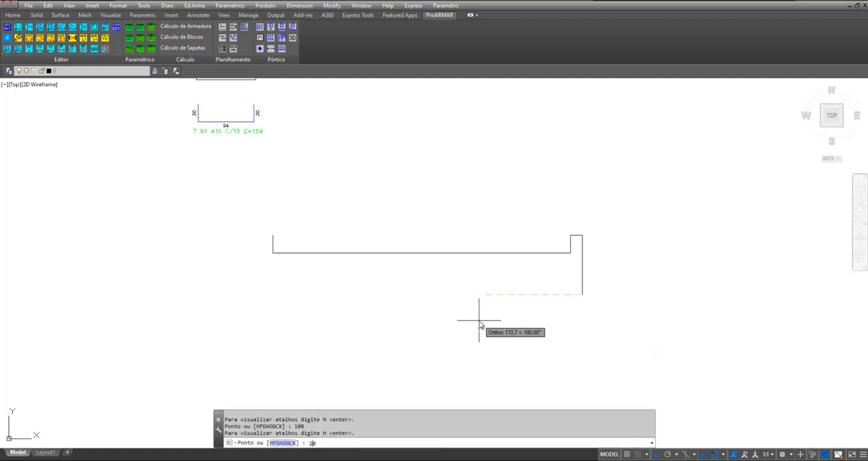
pyautogui.press('Return')
# Continue the form line along the beam's underside: 30 up, 500 left and 30 down
pyautogui.write('30')
pyautogui.press('Return')
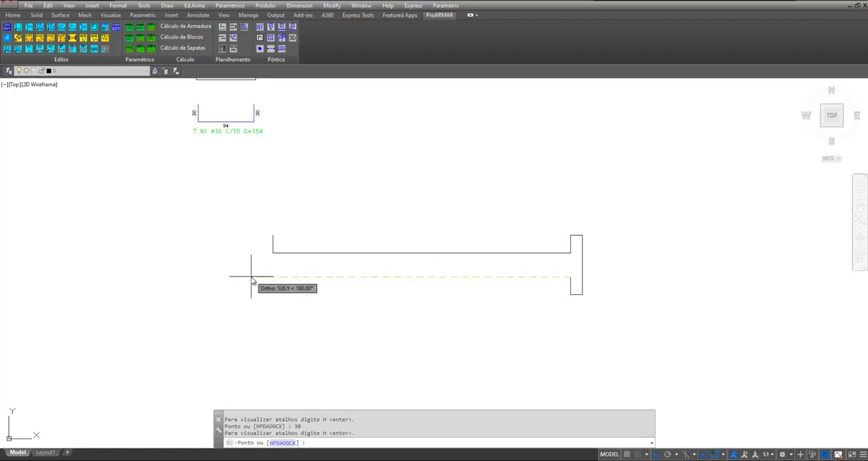
pyautogui.write('500')
pyautogui.press('Return')
pyautogui.write('30')
pyautogui.press('Return')
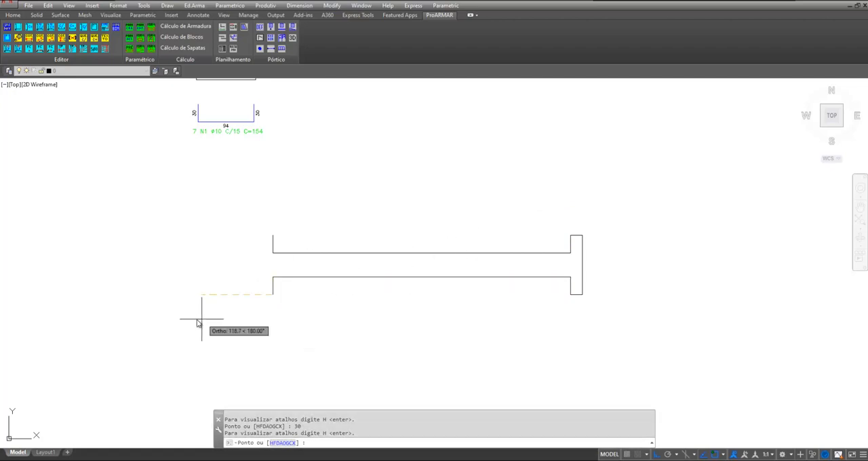
# Close the form line around the left-hand support with 20 left, 100 up and 20 right, and finish it
pyautogui.write('20')
pyautogui.press('Return')
pyautogui.write('100')
pyautogui.press('Return')
pyautogui.write('20')
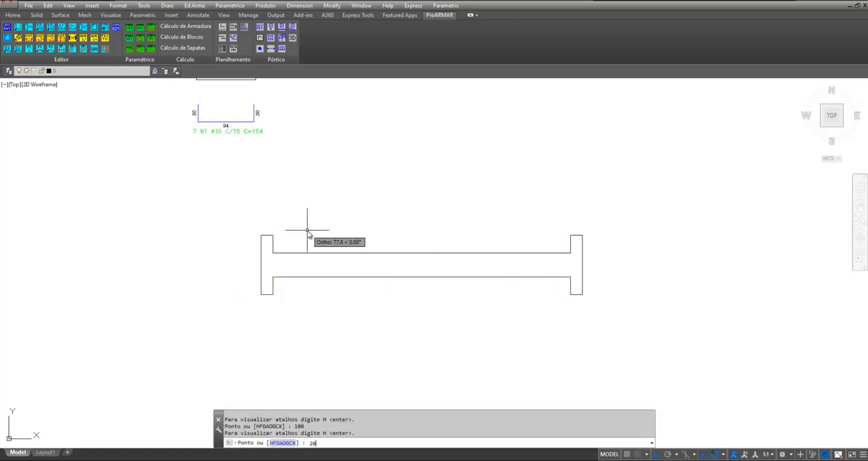
pyautogui.press('Return')
pyautogui.press('Return')
# Place the title text V101 above the beam's left-hand support
pyautogui.scroll(2, 404, 271)
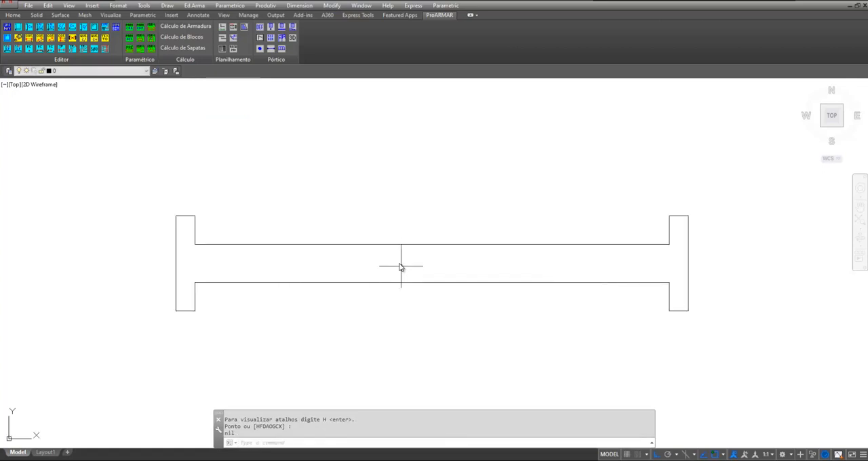
pyautogui.moveTo(388, 266); pyautogui.dragTo(365, 266, button='middle')
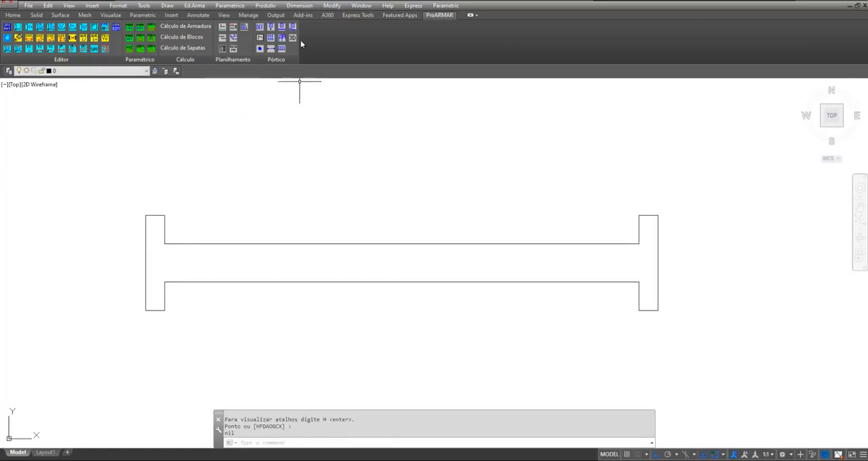
pyautogui.click(259, 6)
pyautogui.click(275, 70)
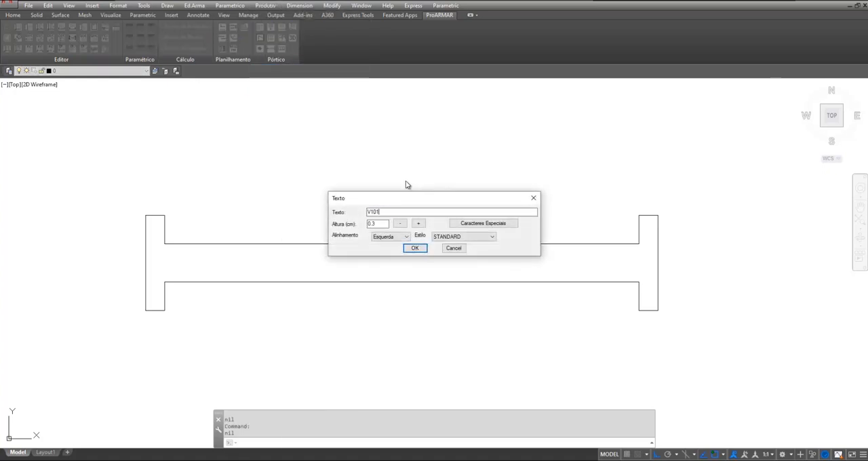
pyautogui.press('Return')
pyautogui.click(161, 178)
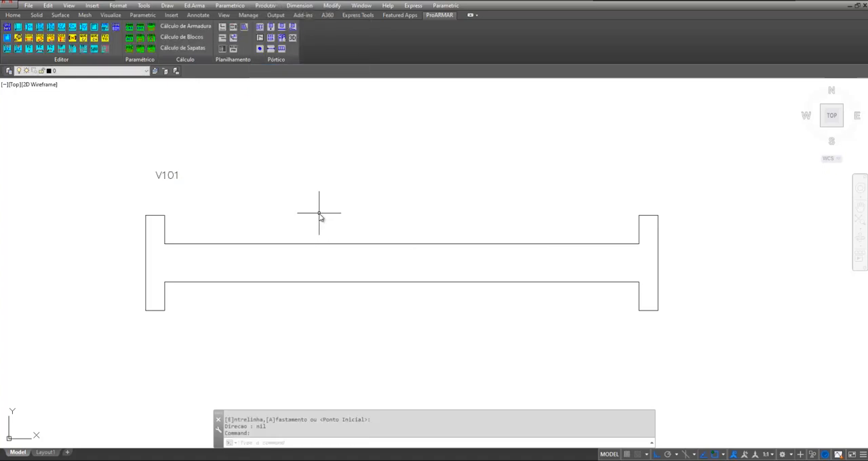
# Add the section size text (20x40) directly below the V101 title
pyautogui.click(299, 6)
pyautogui.moveTo(270, 8)
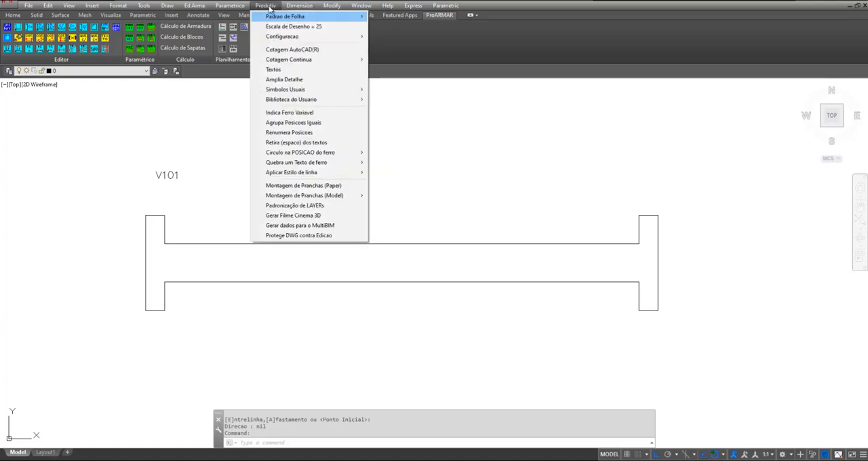
pyautogui.click(273, 69)
pyautogui.write('20')
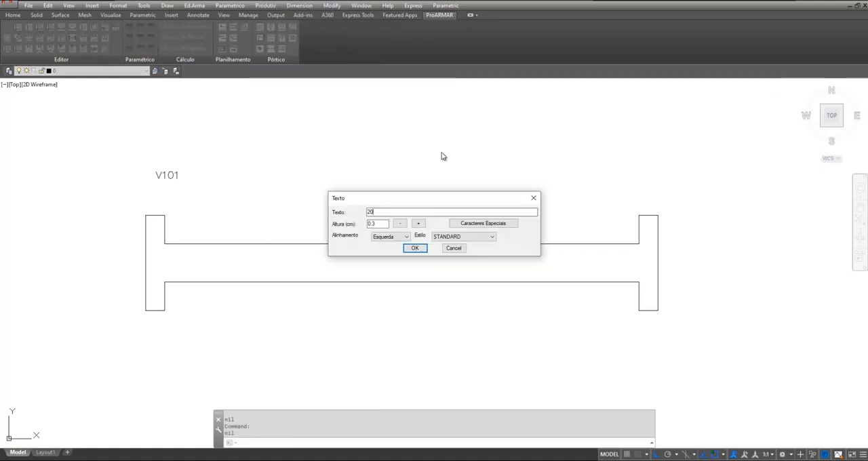
pyautogui.write('v40)')
pyautogui.press('Home')
pyautogui.write('(')
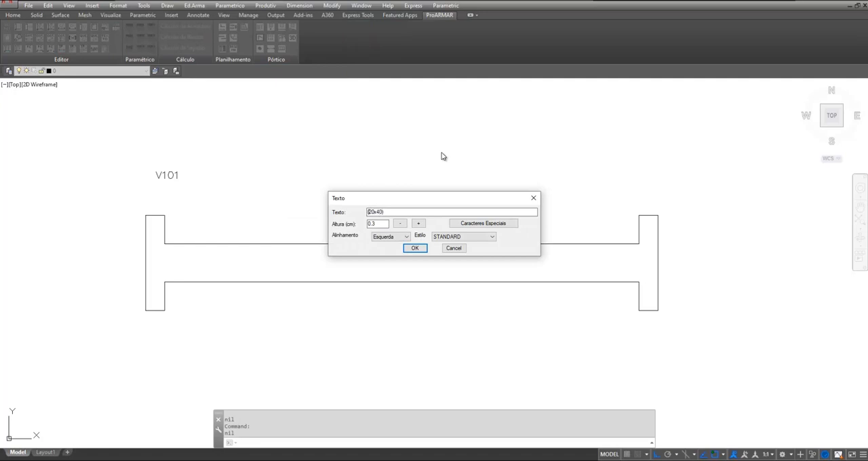
pyautogui.click(415, 249)
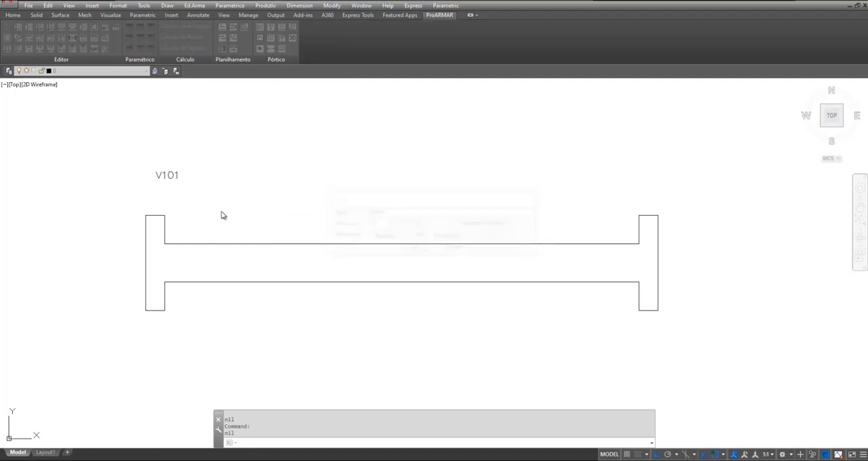
pyautogui.click(150, 194)
# Add a linear dimension for the clear span between the two supports, just above the beam's upper edge
pyautogui.scroll(-3, 325, 156)
pyautogui.scroll(3, 378, 189)
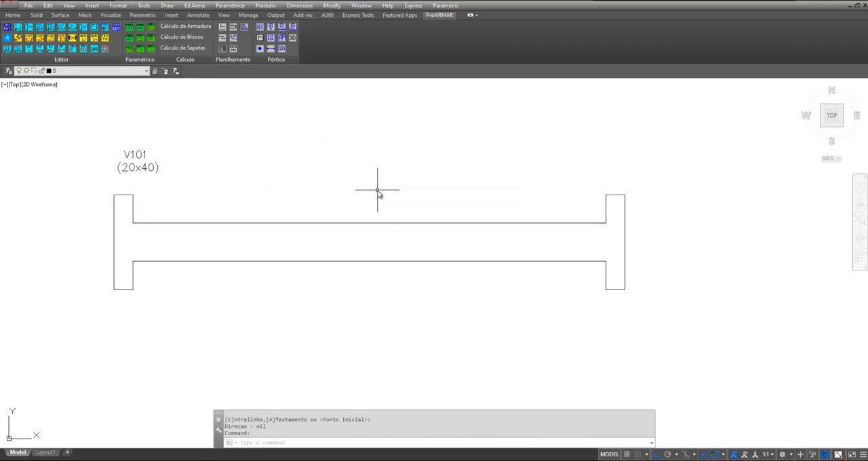
pyautogui.moveTo(349, 173); pyautogui.dragTo(347, 197, button='middle')
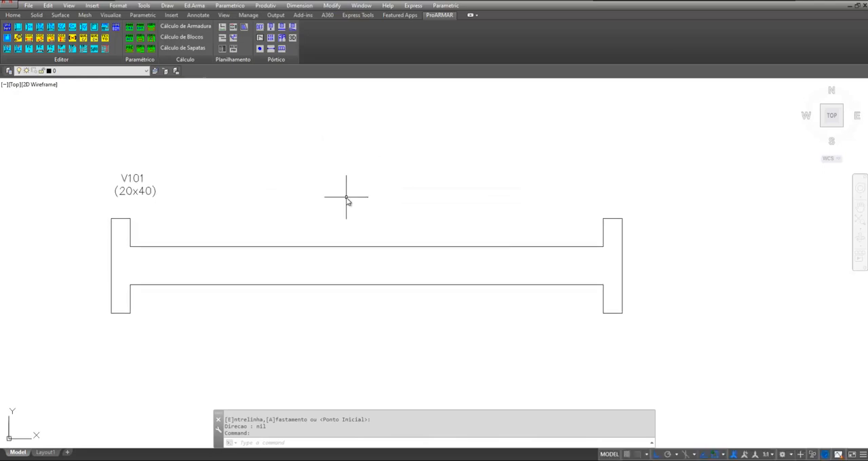
pyautogui.click(300, 6)
pyautogui.click(302, 29)
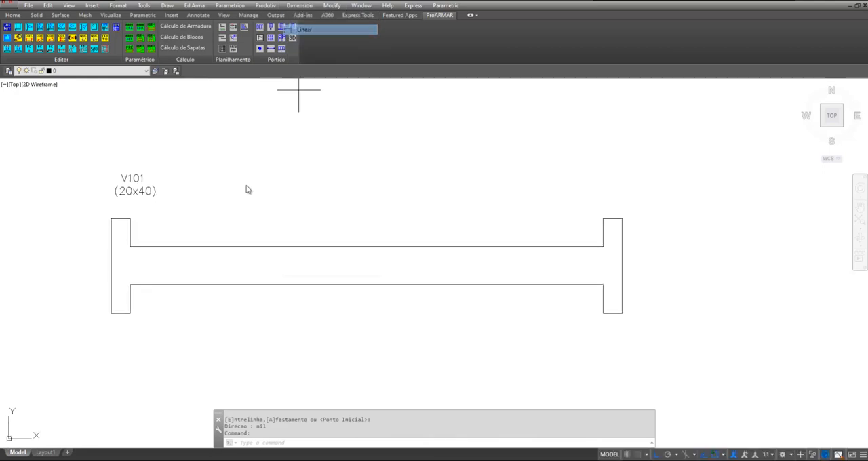
pyautogui.click(130, 233)
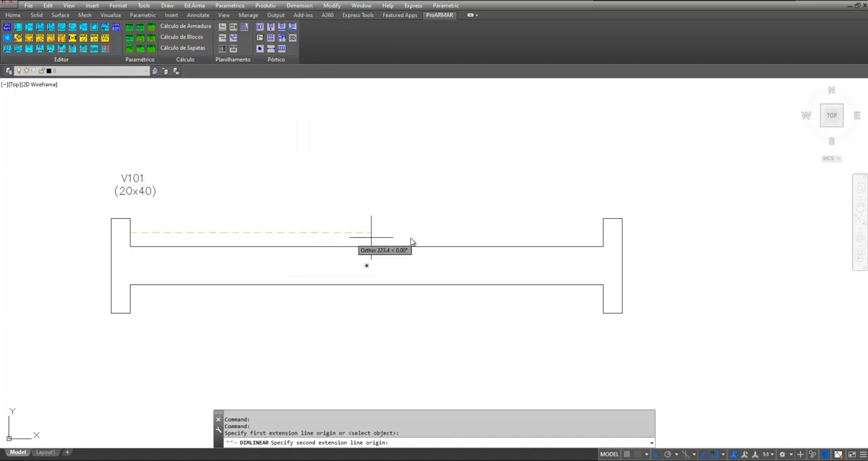
pyautogui.click(603, 235)
pyautogui.click(567, 237)
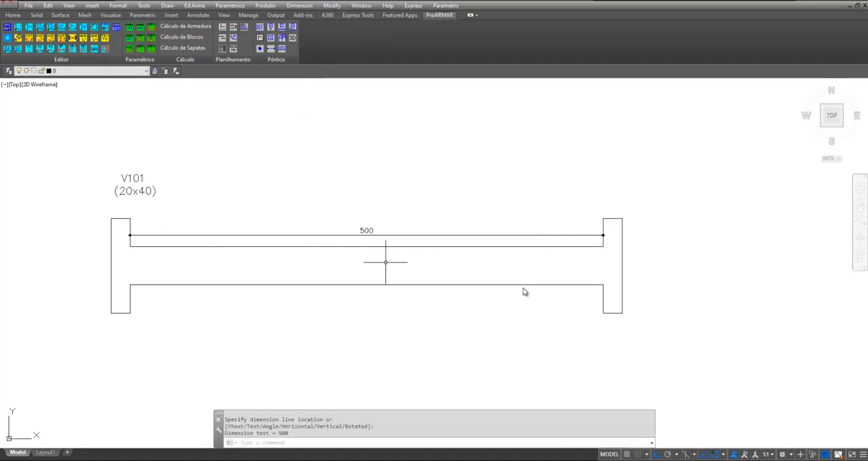
# Add a vertical linear dimension for the beam's depth, placed outside the right-hand support
pyautogui.press('Return')
pyautogui.click(603, 246)
pyautogui.click(603, 284)
pyautogui.click(639, 268)
# Start a bar line parallel to the beam's lower edge, just inside the concrete
pyautogui.scroll(-3, 433, 250)
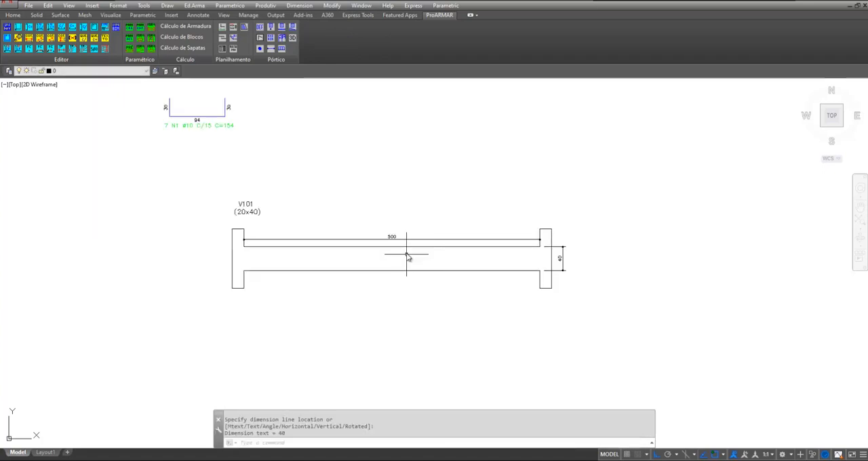
pyautogui.scroll(3, 408, 256)
pyautogui.moveTo(395, 262); pyautogui.dragTo(369, 258, button='middle')
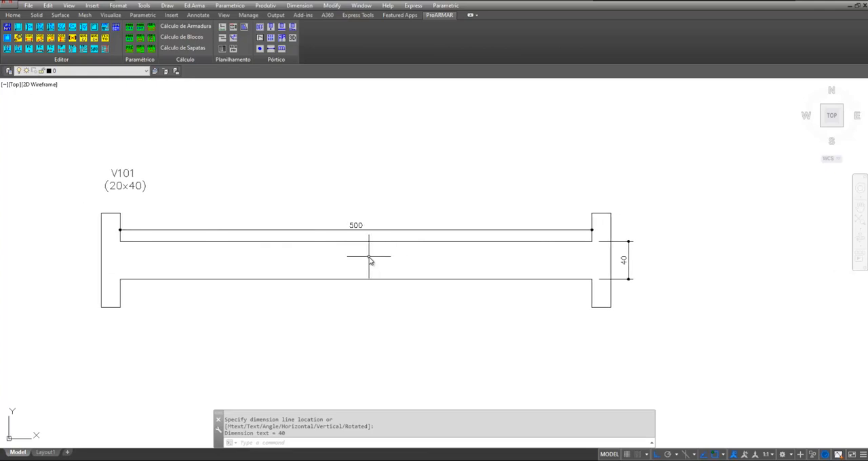
pyautogui.click(189, 6)
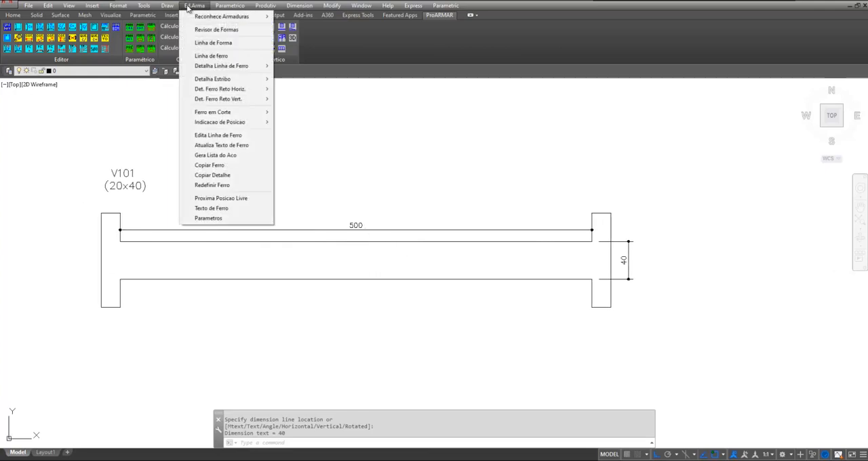
pyautogui.click(218, 56)
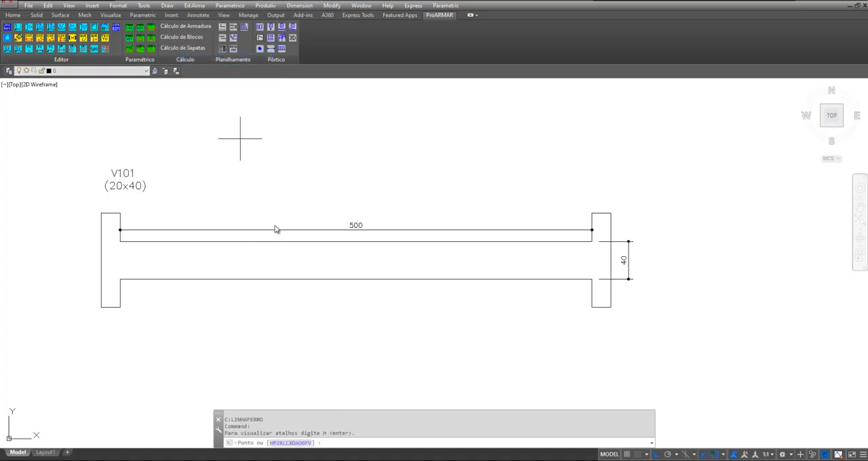
pyautogui.scroll(2, 141, 289)
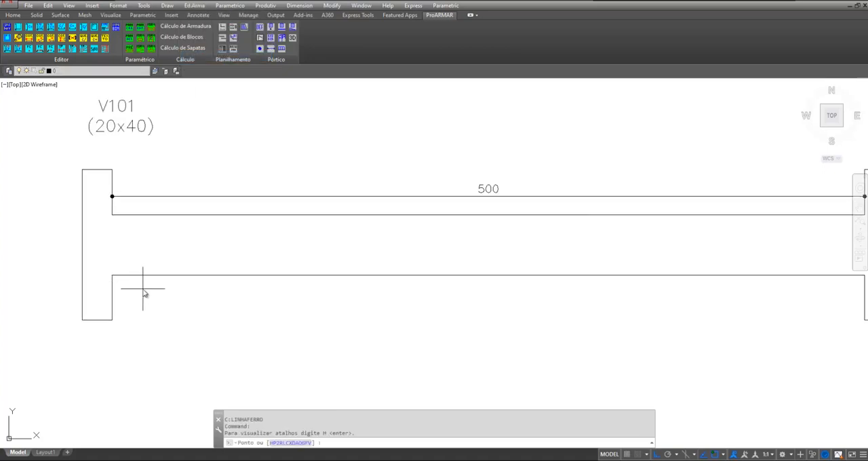
pyautogui.write('P')
pyautogui.press('Return')
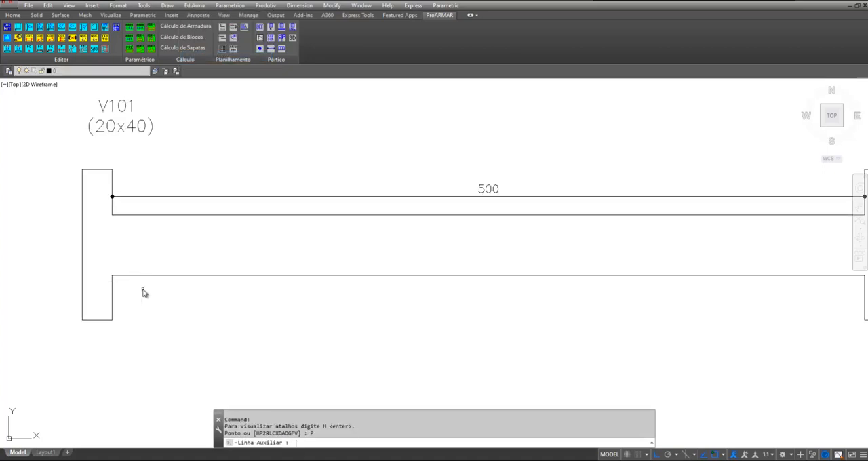
pyautogui.click(183, 276)
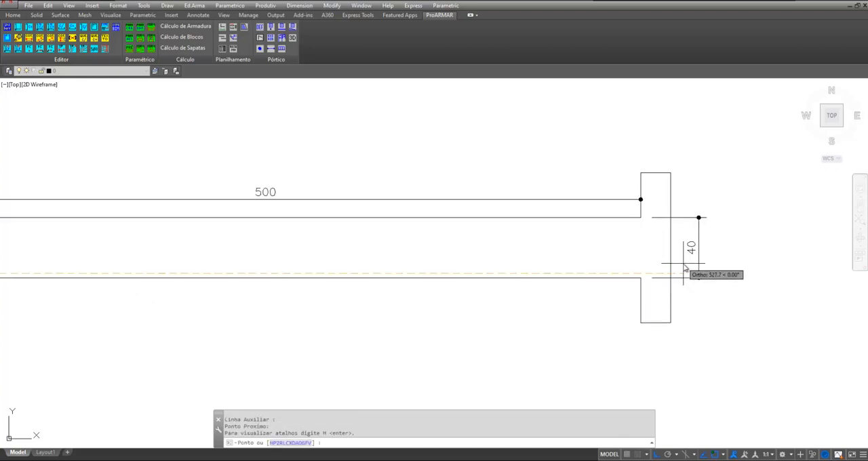
# Extend the bar line parallel to the right-hand support's outer face with an upward leg 15 long
pyautogui.write('2')
pyautogui.press('Return')
pyautogui.scroll(4, 665, 258)
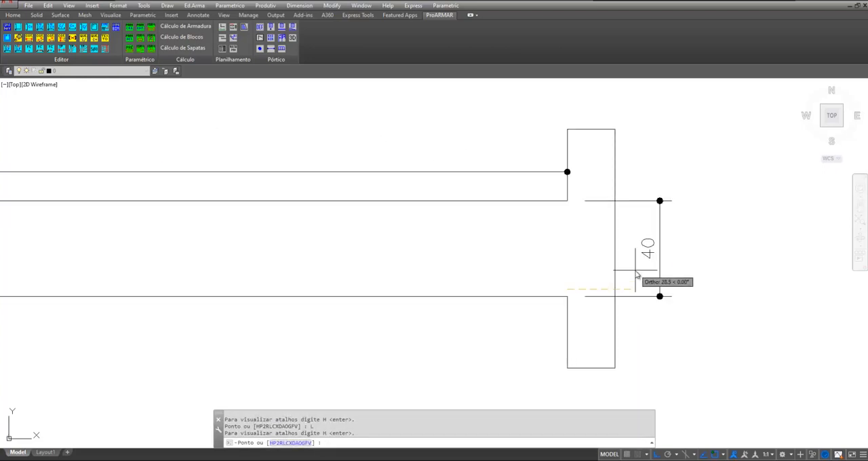
pyautogui.write('P')
pyautogui.press('Return')
pyautogui.click(616, 260)
pyautogui.click(595, 257)
pyautogui.write('L')
pyautogui.press('Return')
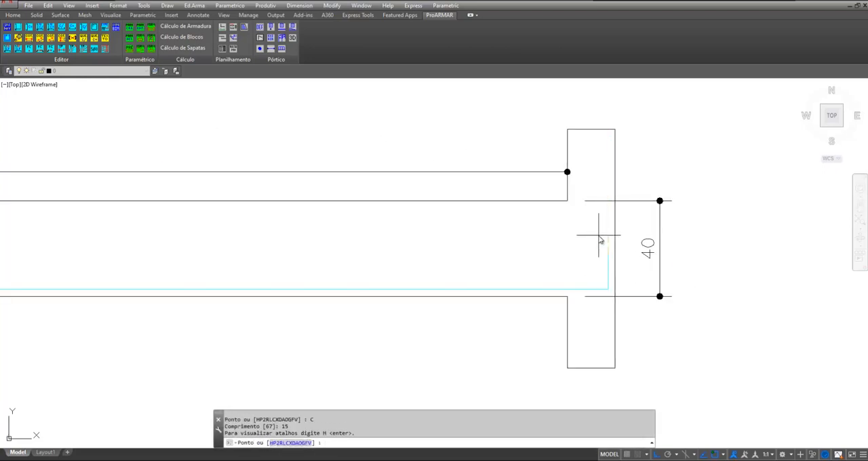
# Extend the bar's other end parallel to the left-hand support's outer face with a 15 upward leg, and finish it
pyautogui.scroll(-2, 308, 265)
pyautogui.scroll(5, 108, 258)
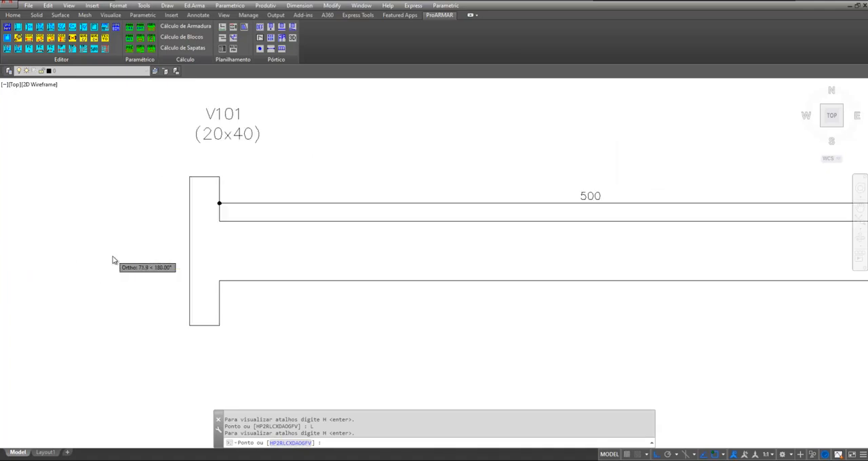
pyautogui.write('P')
pyautogui.press('Return')
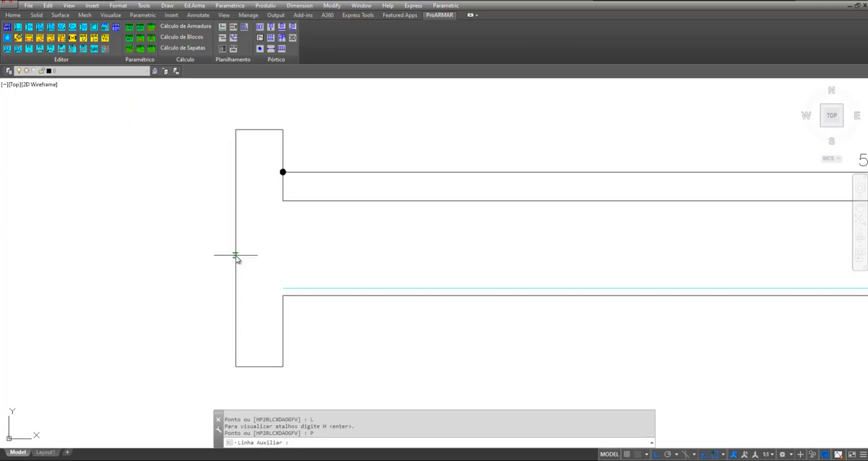
pyautogui.click(235, 253)
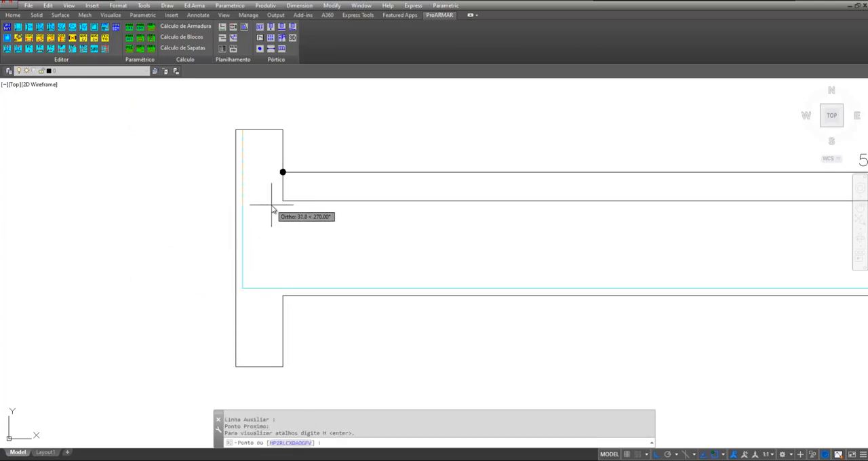
pyautogui.write('C')
pyautogui.press('Return')
pyautogui.write('15')
pyautogui.press('Return')
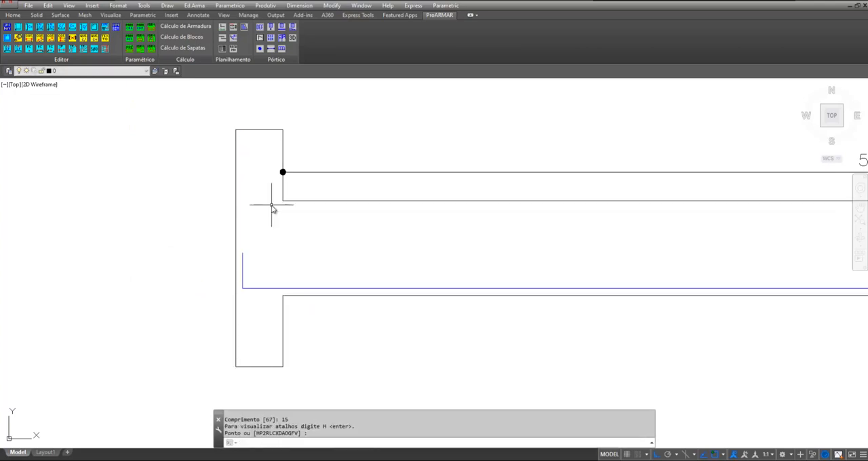
pyautogui.press('Return')
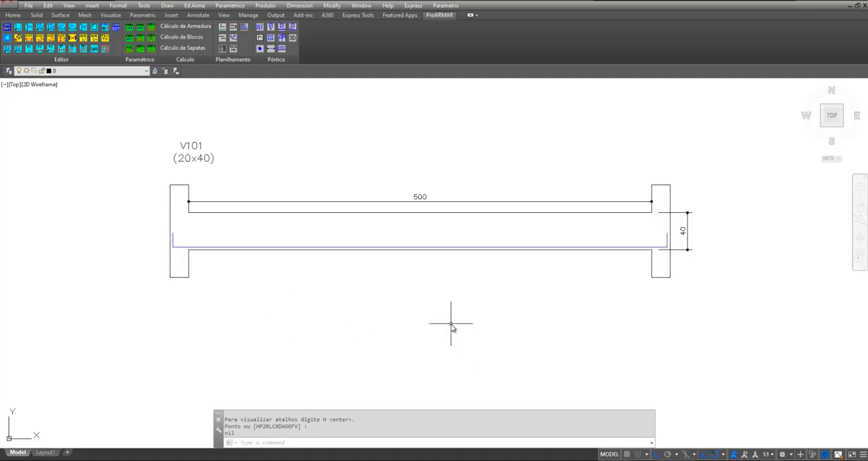
pyautogui.write('c')
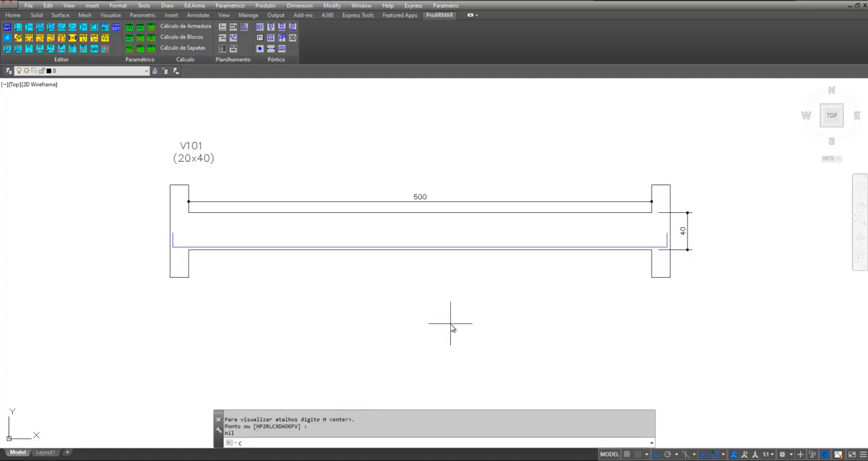
pyautogui.press('Return')
pyautogui.press('Escape')
# Copy the beam's lower bar straight down into the empty area below the beam
pyautogui.write('c')
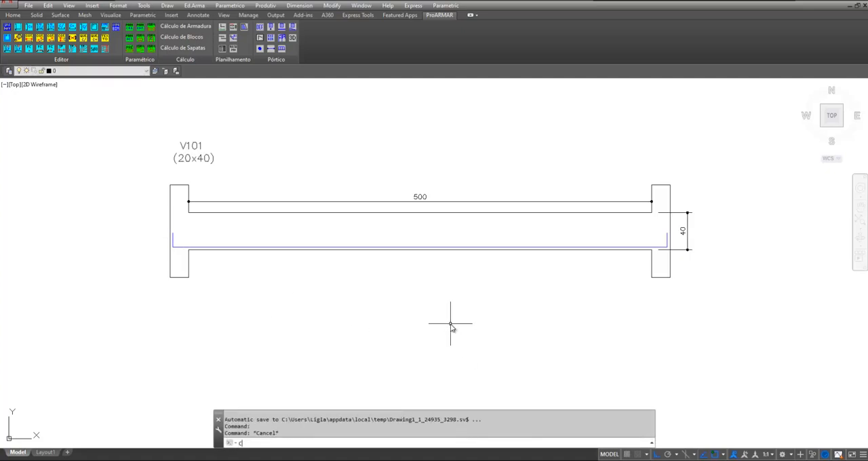
pyautogui.write('o')
pyautogui.press('Return')
pyautogui.click(179, 247)
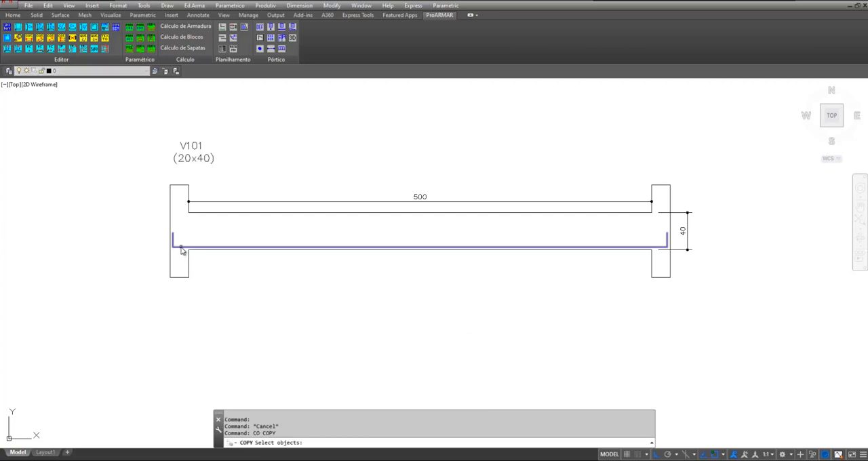
pyautogui.scroll(-4, 179, 190)
pyautogui.press('Return')
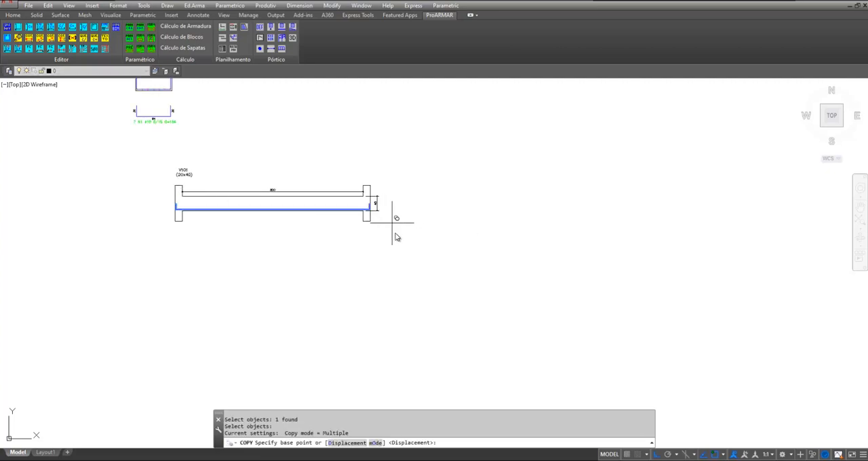
pyautogui.click(392, 222)
pyautogui.click(241, 243)
pyautogui.press('Return')
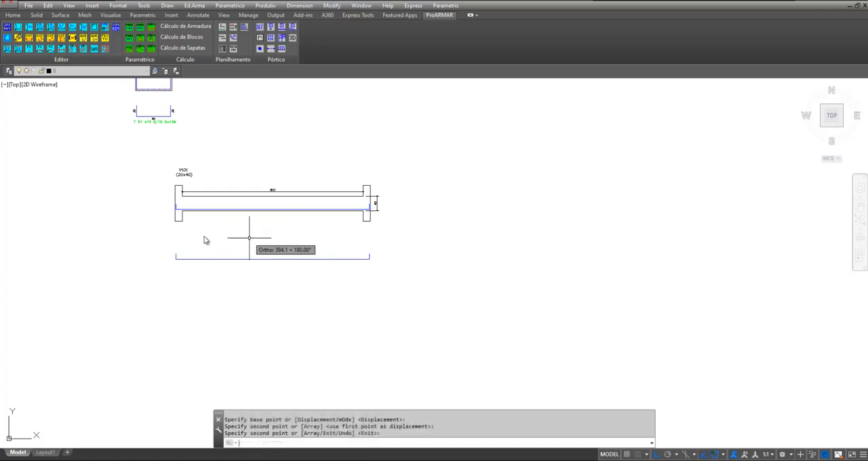
# Draw a bar line parallel to the beam's upper edge, extended to the right-hand support's outer face with a downward leg 15 long
pyautogui.scroll(5, 204, 233)
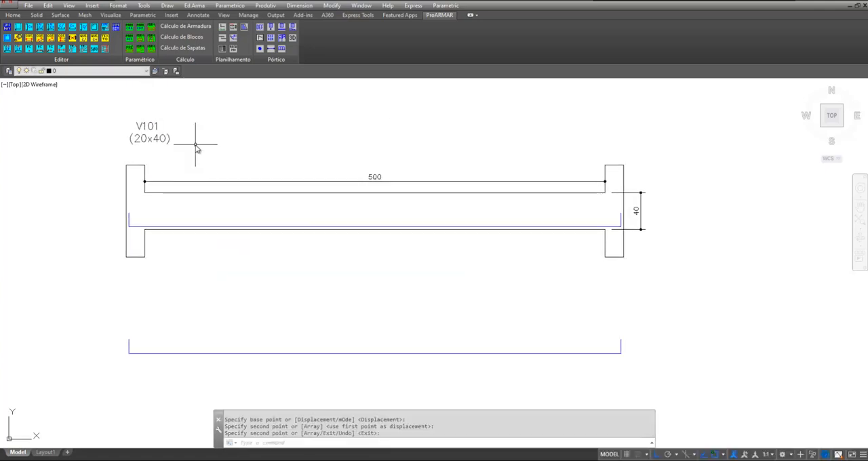
pyautogui.click(194, 5)
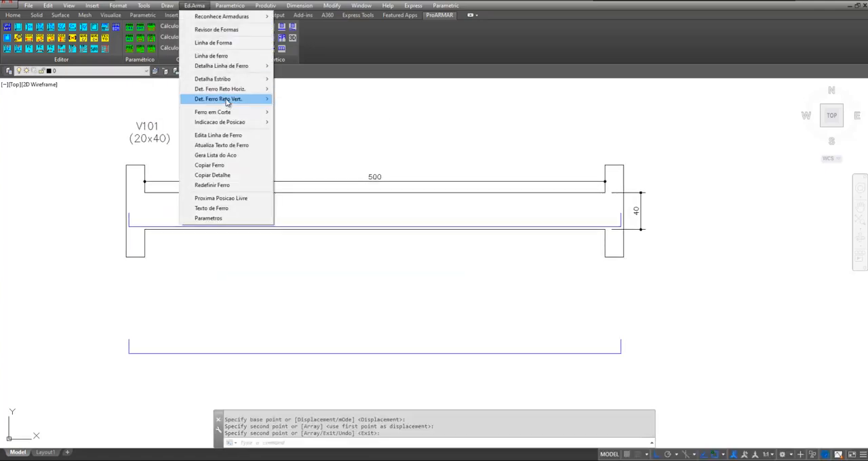
pyautogui.click(217, 56)
pyautogui.scroll(2, 218, 155)
pyautogui.click(233, 219)
pyautogui.write('P')
pyautogui.press('Return')
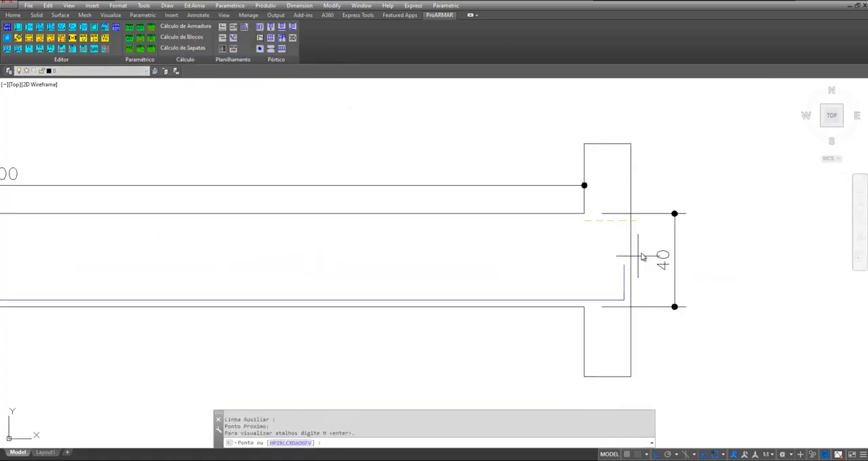
pyautogui.click(590, 283)
# Extend the upper bar's other end parallel to the left-hand support's outer face with a 15 downward leg, and finish it
pyautogui.write('L')
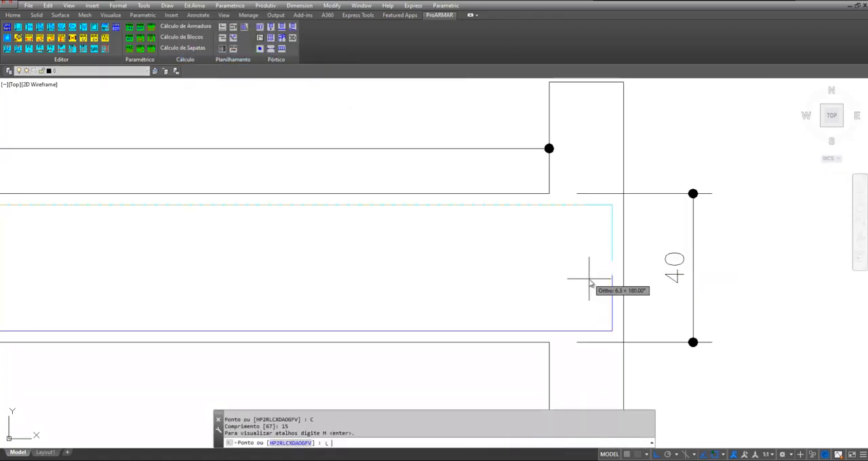
pyautogui.press('Return')
pyautogui.scroll(4, 155, 260)
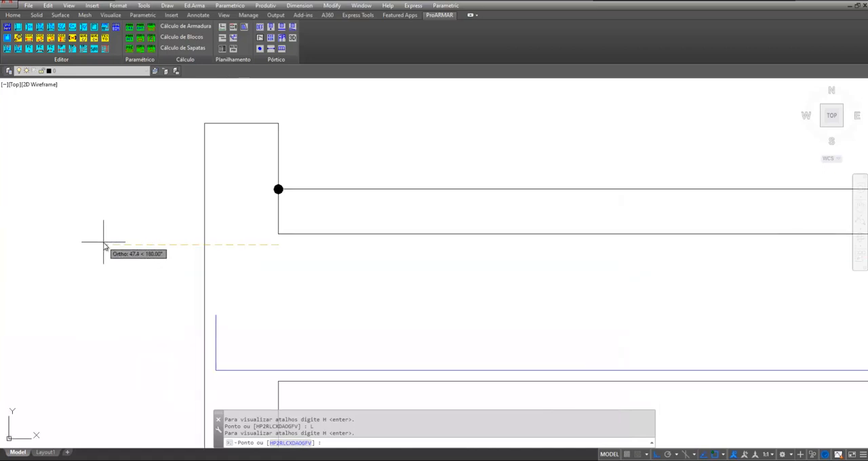
pyautogui.click(104, 246)
pyautogui.write('P')
pyautogui.press('Return')
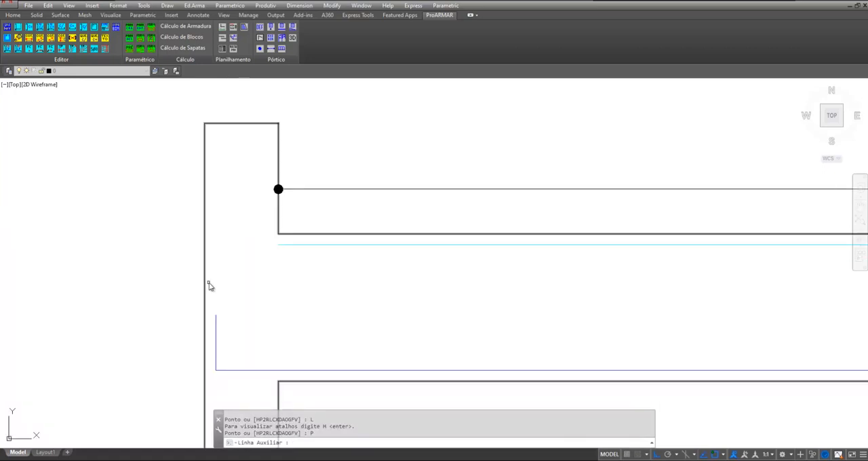
pyautogui.click(205, 281)
pyautogui.click(226, 289)
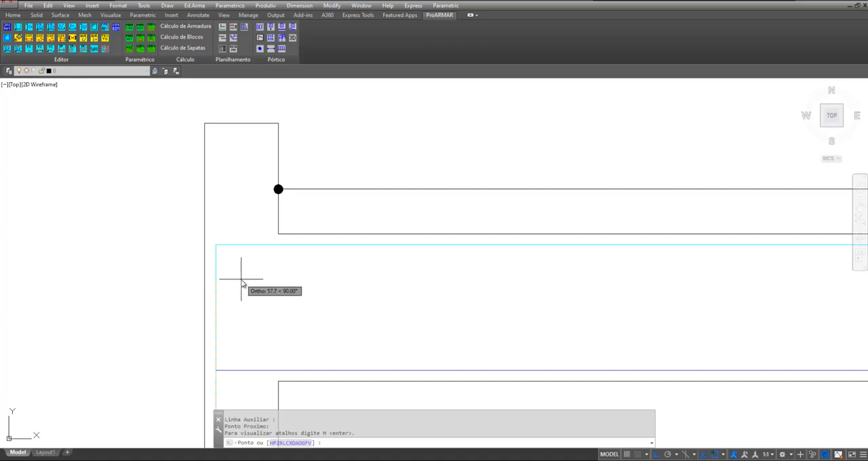
pyautogui.write('C')
pyautogui.press('Return')
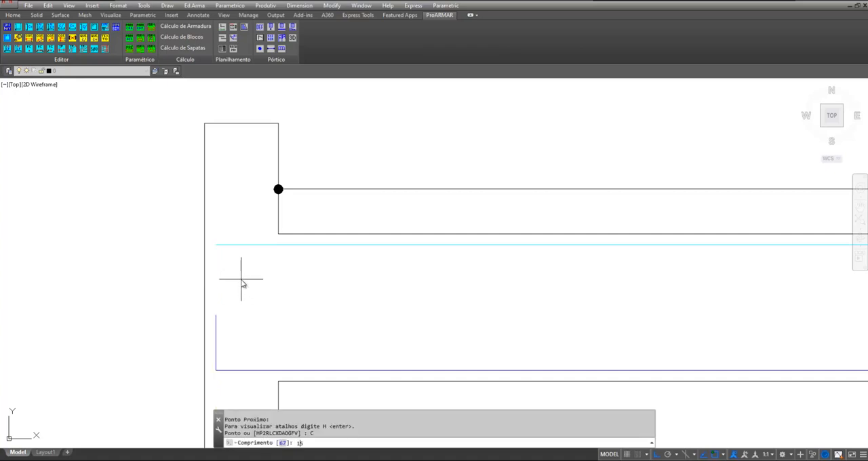
pyautogui.write('15')
pyautogui.press('Return')
pyautogui.press('Return')
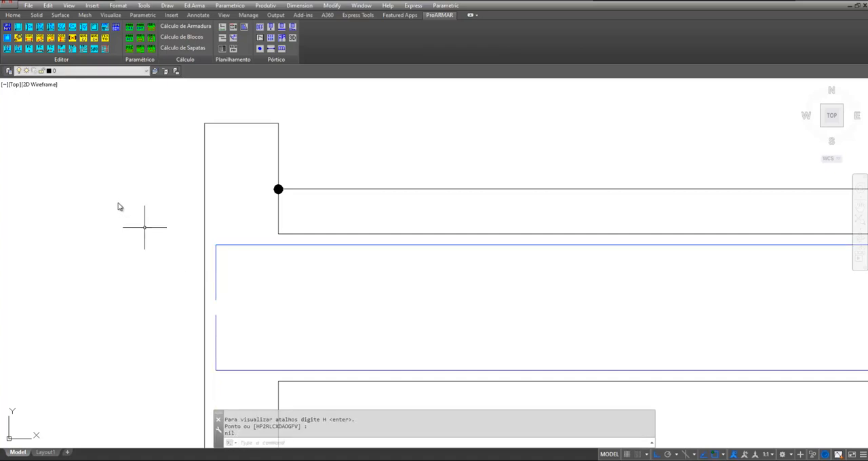
# Copy the beam's upper bar straight down about 120, placing it between the beam and the lower bar's copy
pyautogui.scroll(-6, 120, 203)
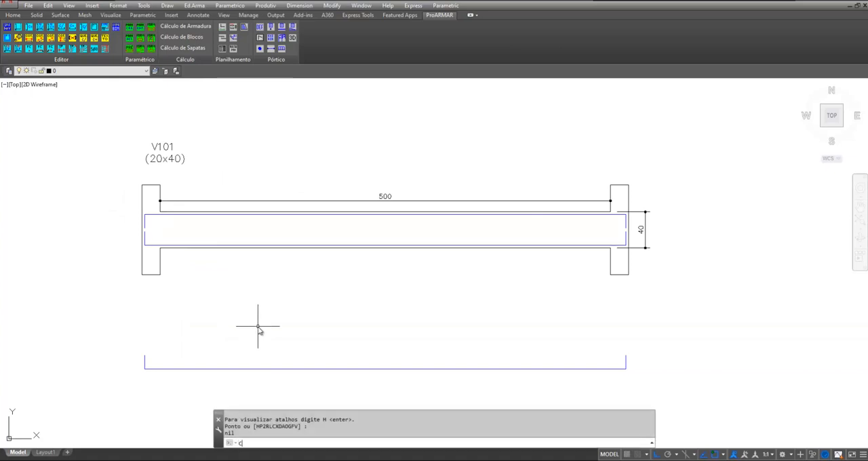
pyautogui.write('co')
pyautogui.press('Return')
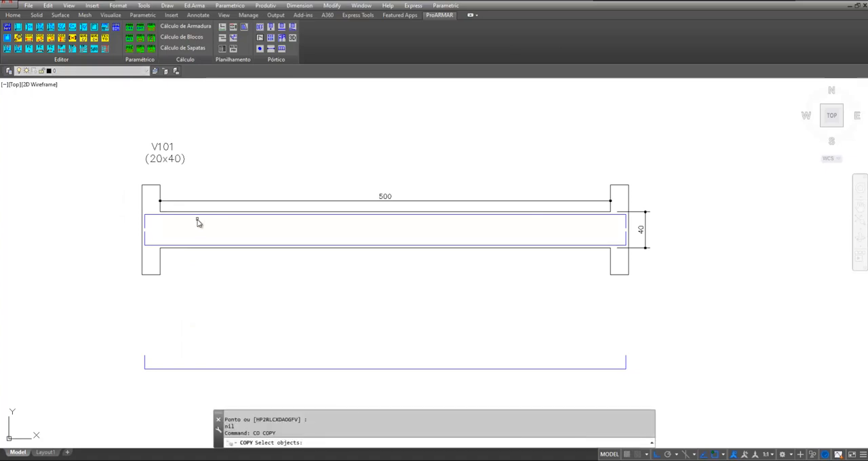
pyautogui.click(195, 216)
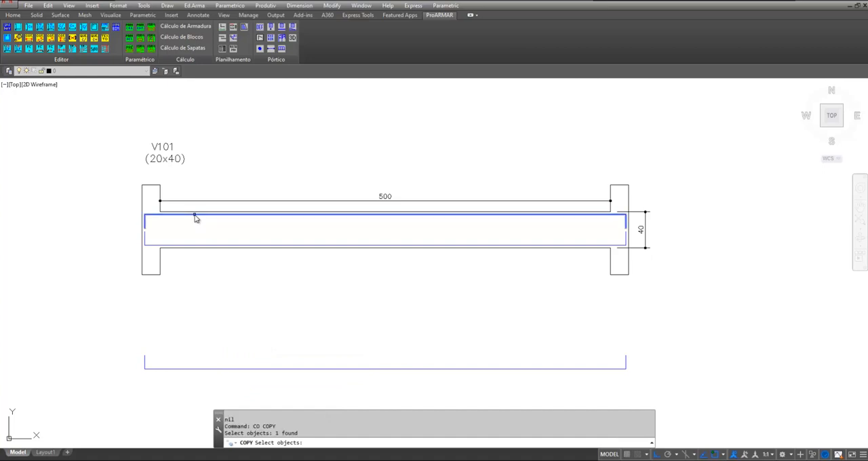
pyautogui.press('Return')
pyautogui.click(723, 219)
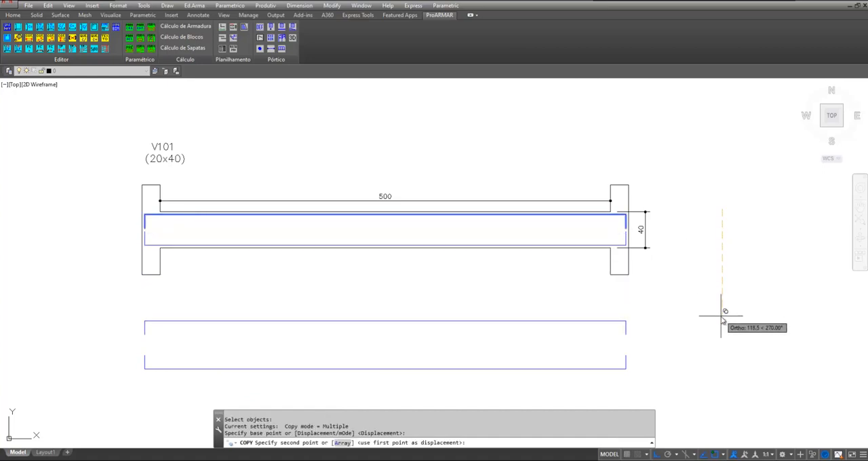
pyautogui.click(722, 316)
pyautogui.press('Return')
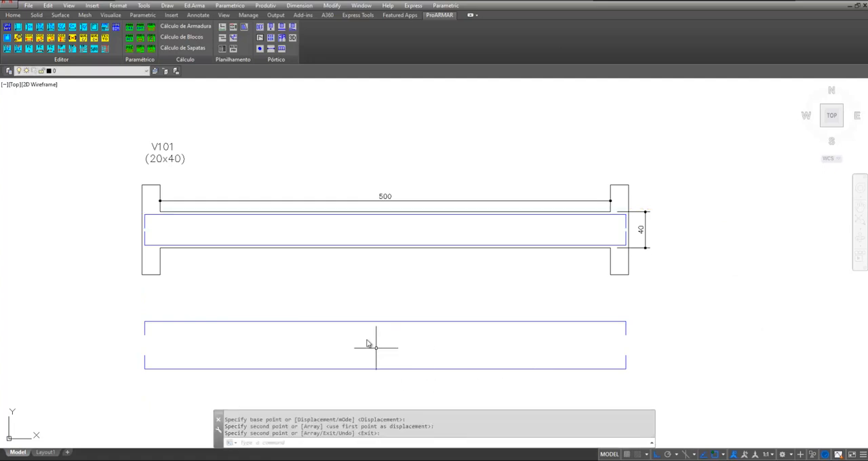
# Set up a bar line detail without distribution, with position number 3, diameter 12.5 and constant bar type
pyautogui.moveTo(369, 333); pyautogui.dragTo(390, 301, button='middle')
pyautogui.scroll(2, 376, 293)
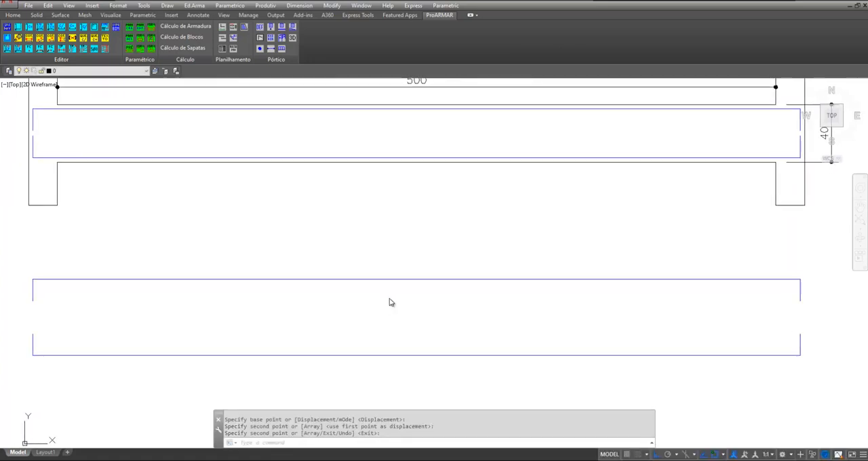
pyautogui.click(192, 5)
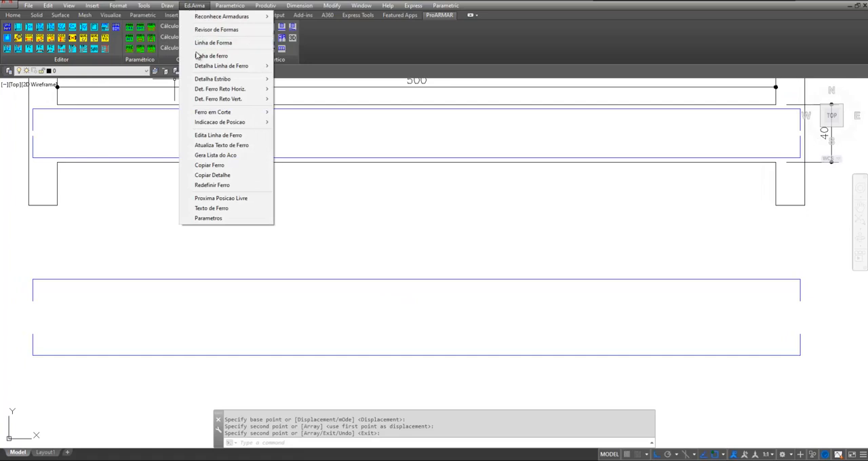
pyautogui.moveTo(198, 65)
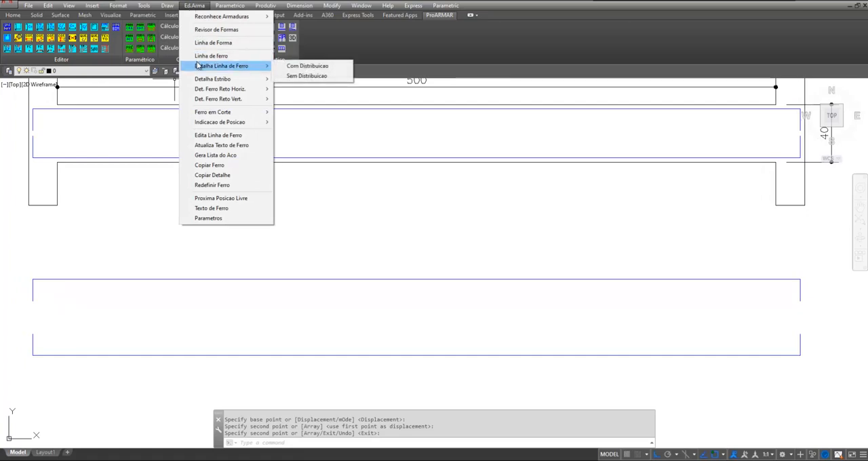
pyautogui.click(305, 76)
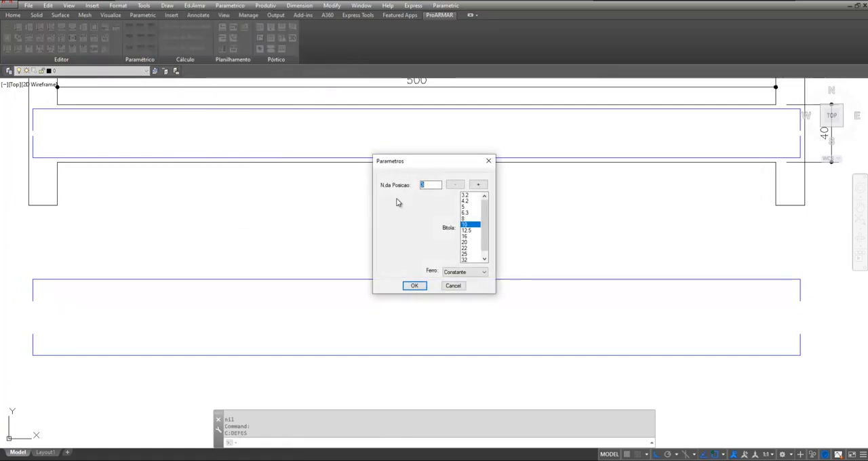
pyautogui.click(466, 230)
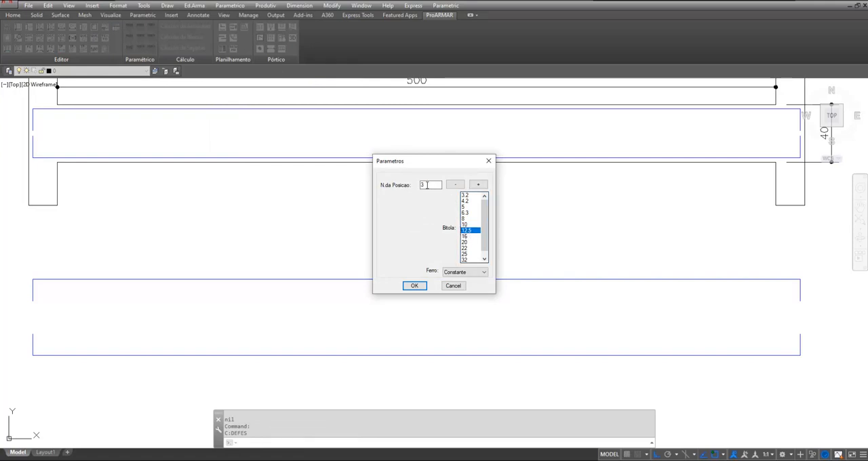
pyautogui.click(415, 286)
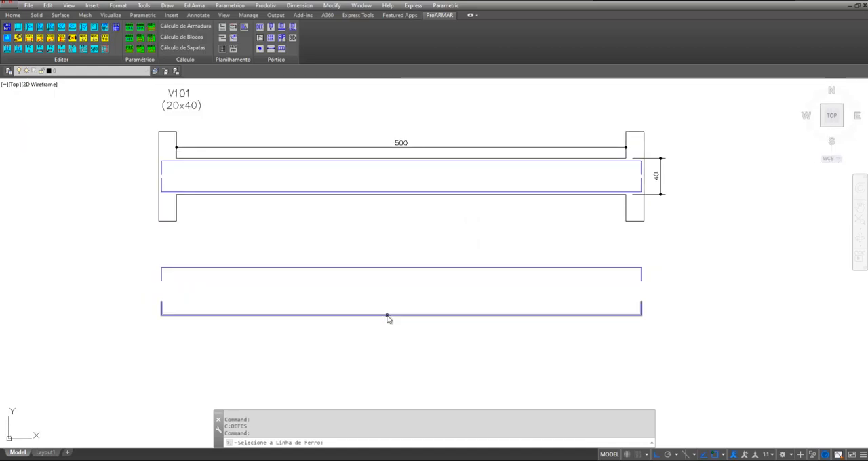
# Detail the lower copied bar with a quantity of 3 and a text angle of 0, placing its label below the bar
pyautogui.click(387, 314)
pyautogui.write('3')
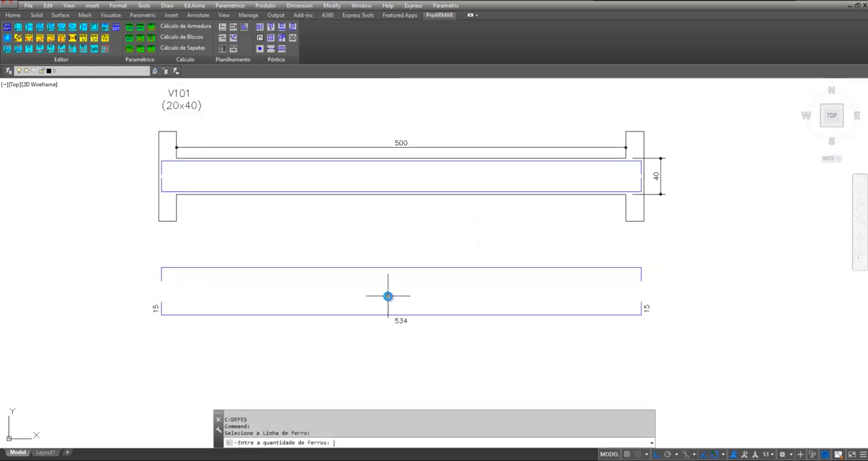
pyautogui.press('Return')
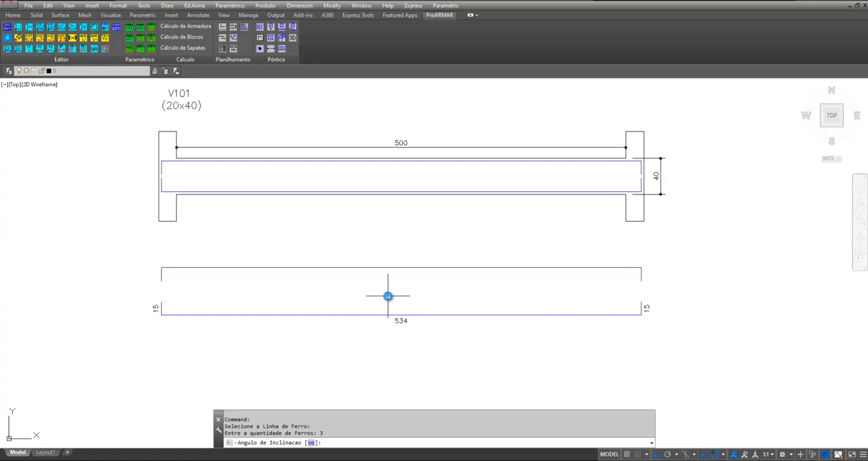
pyautogui.write('0')
pyautogui.scroll(4, 399, 341)
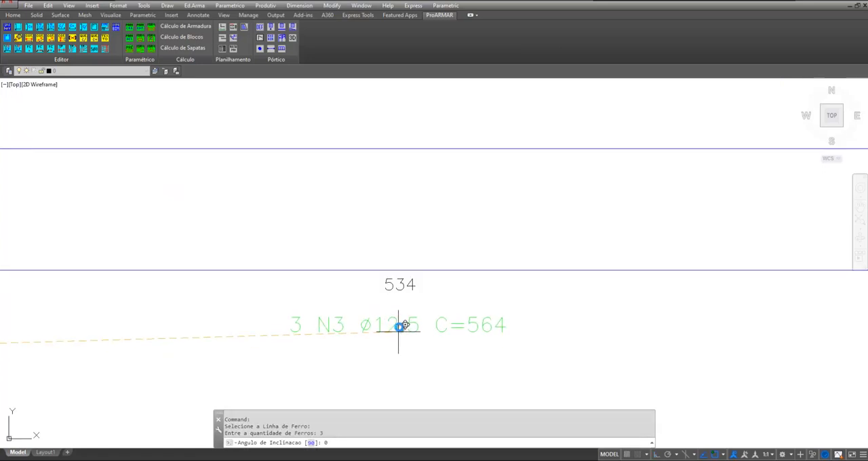
pyautogui.press('Return')
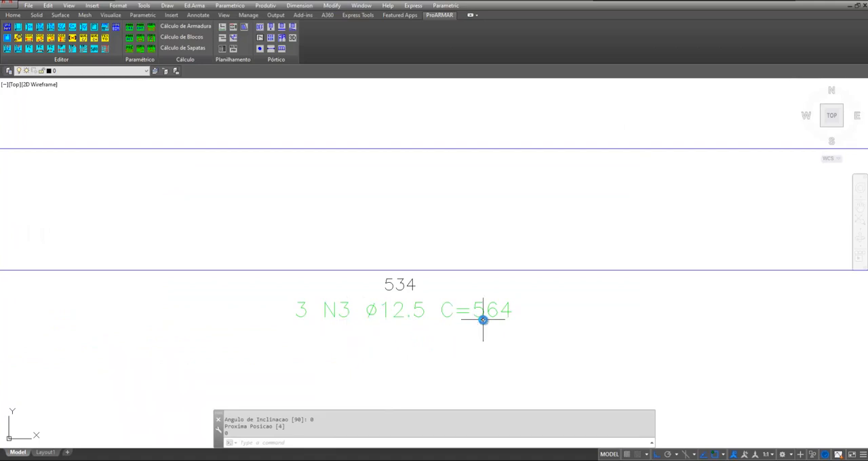
# Detail the upper copied bar without distribution as position 4, diameter 12.5, quantity 3, angle 0, placing its label just below the line
pyautogui.scroll(-4, 368, 355)
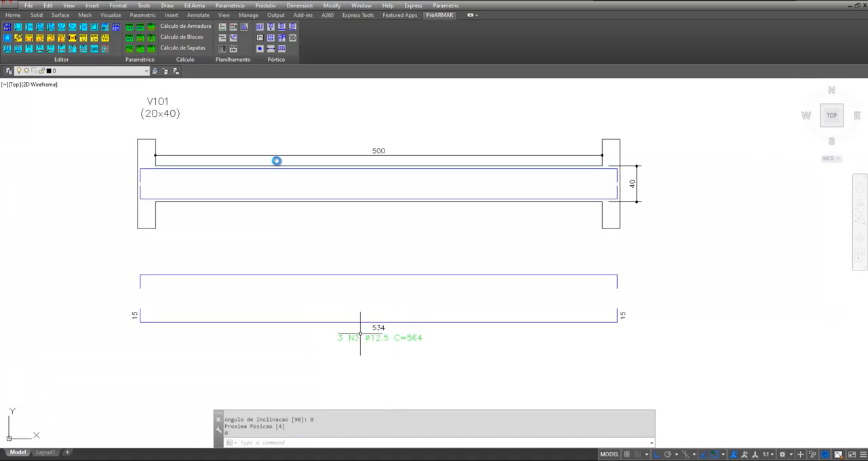
pyautogui.click(194, 6)
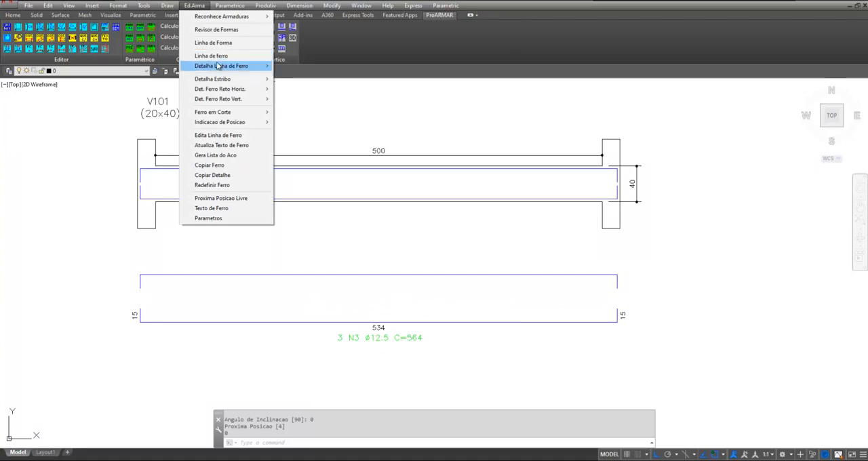
pyautogui.moveTo(218, 66)
pyautogui.click(305, 75)
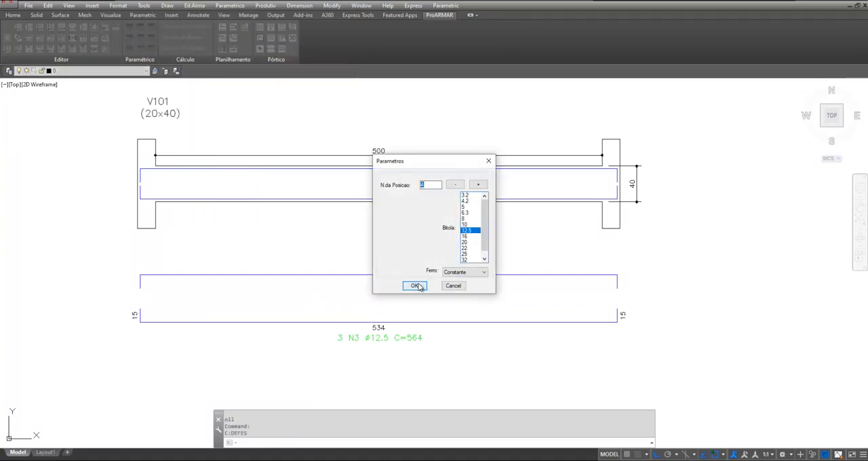
pyautogui.click(415, 286)
pyautogui.click(380, 285)
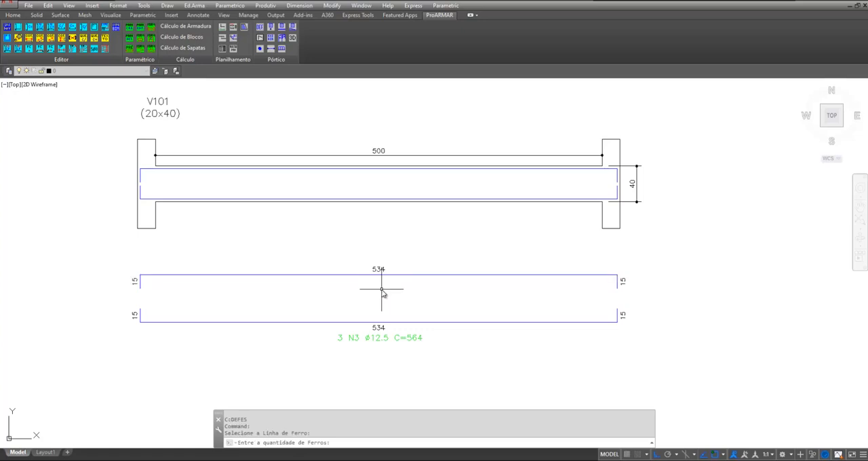
pyautogui.write('3')
pyautogui.press('Return')
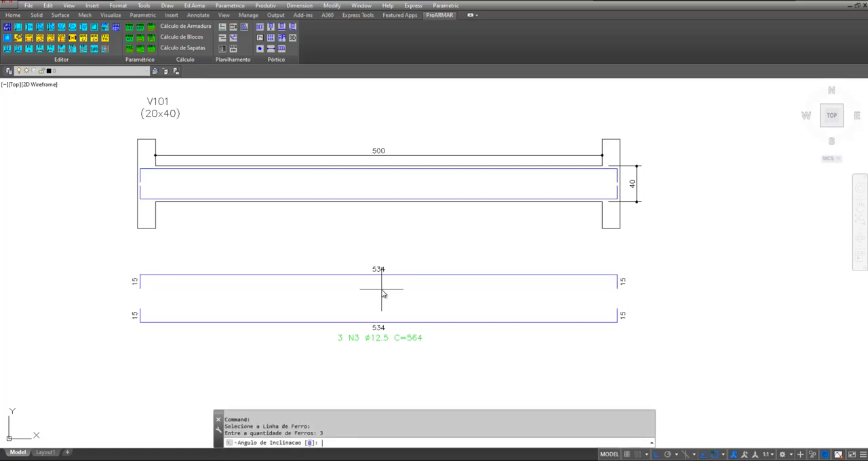
pyautogui.press('Return')
pyautogui.scroll(3, 383, 288)
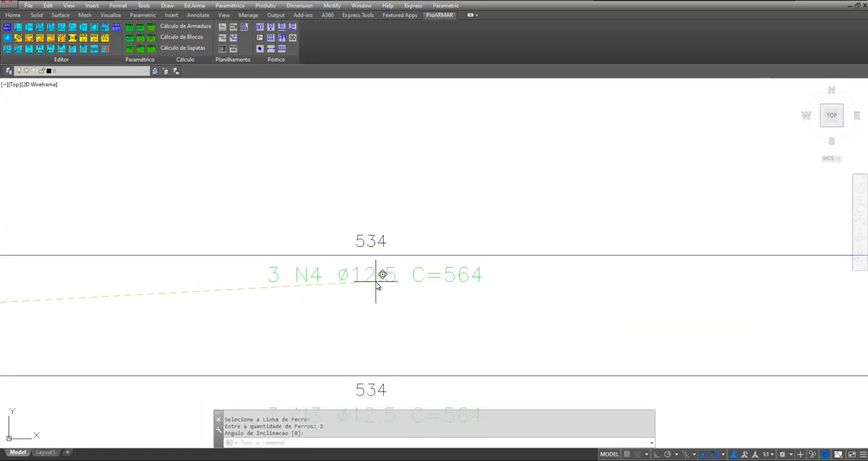
pyautogui.click(375, 280)
# Set up a rectangular stirrup detail as position 5, diameter 5, spacing 15, with the bar quantity calculated between two points
pyautogui.scroll(-4, 310, 229)
pyautogui.moveTo(287, 188); pyautogui.dragTo(259, 249, button='middle')
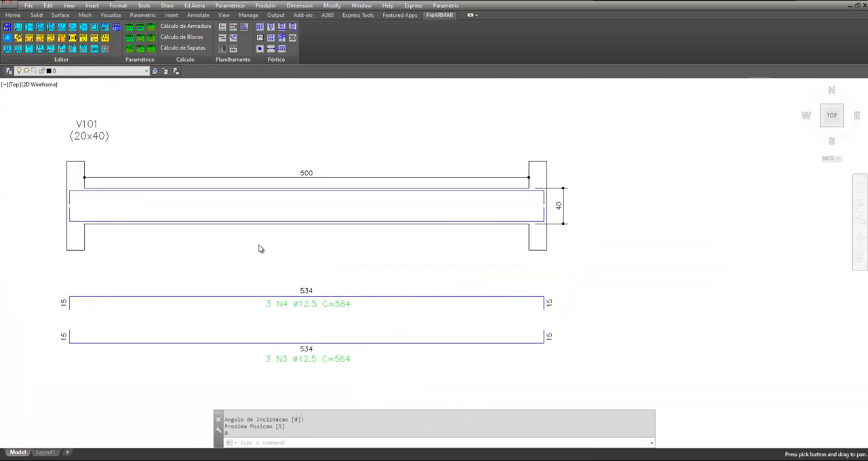
pyautogui.click(194, 5)
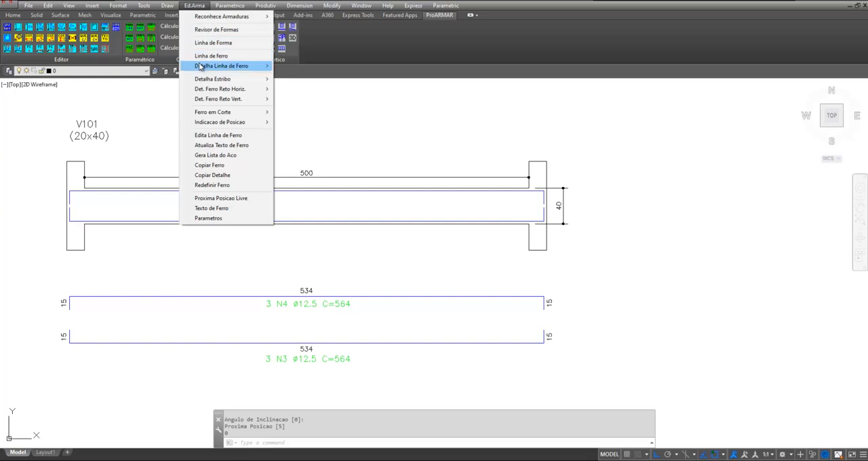
pyautogui.moveTo(205, 81)
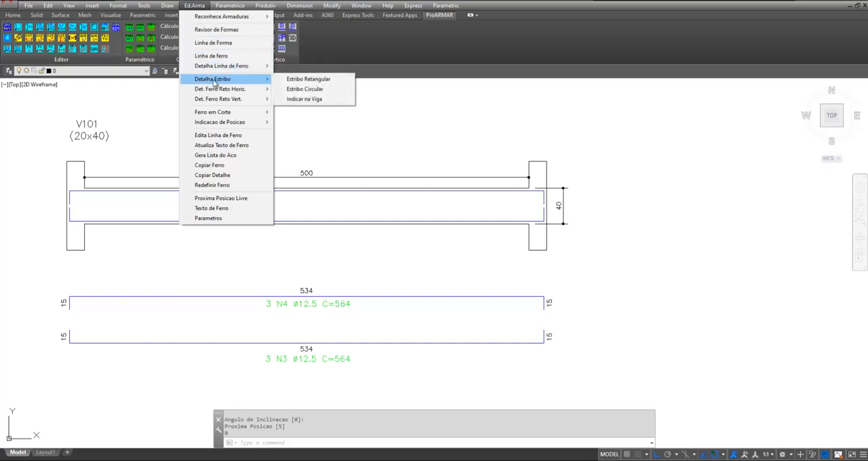
pyautogui.click(303, 79)
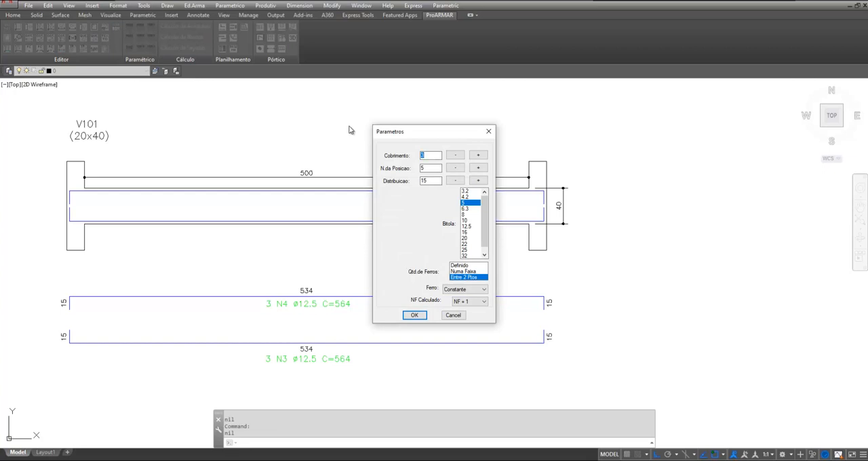
pyautogui.click(470, 197)
pyautogui.click(471, 203)
pyautogui.click(414, 315)
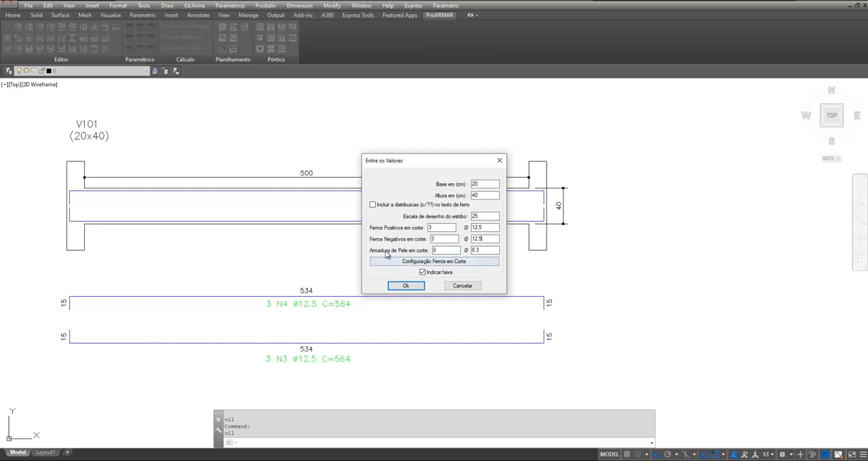
# Place the 20x40 beam section at scale 1:25, with 3 positive and 3 negative 12.5 bars, and position the stirrup detail
pyautogui.click(405, 286)
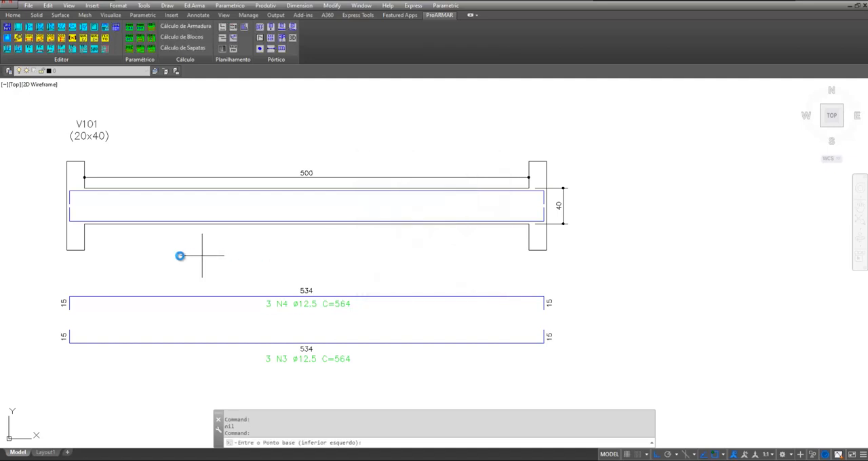
pyautogui.scroll(-4, 179, 255)
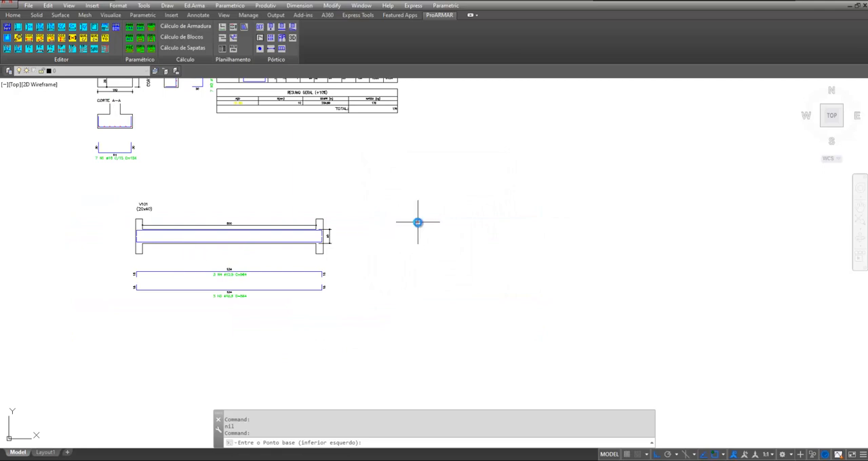
pyautogui.scroll(2, 418, 222)
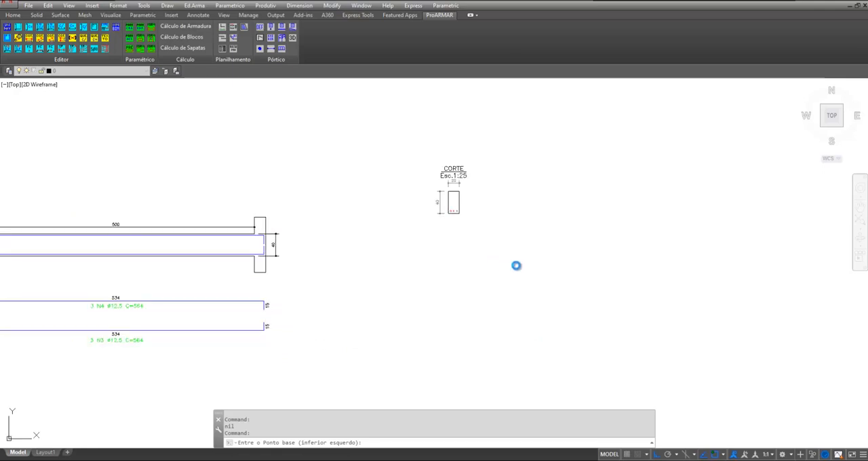
pyautogui.click(516, 266)
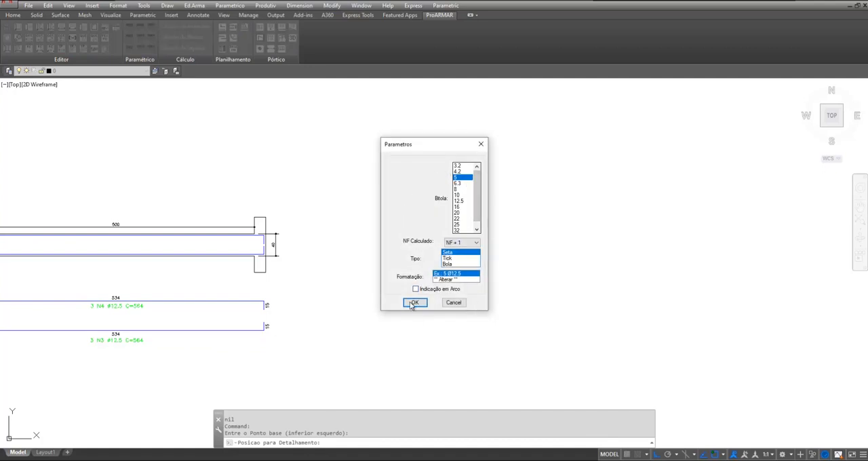
# Mark the stirrup distribution range below beam V101 between the inner column faces, with diameter 5, NF + 1, arrow ends and spacing 15
pyautogui.click(415, 303)
pyautogui.scroll(-4, 614, 266)
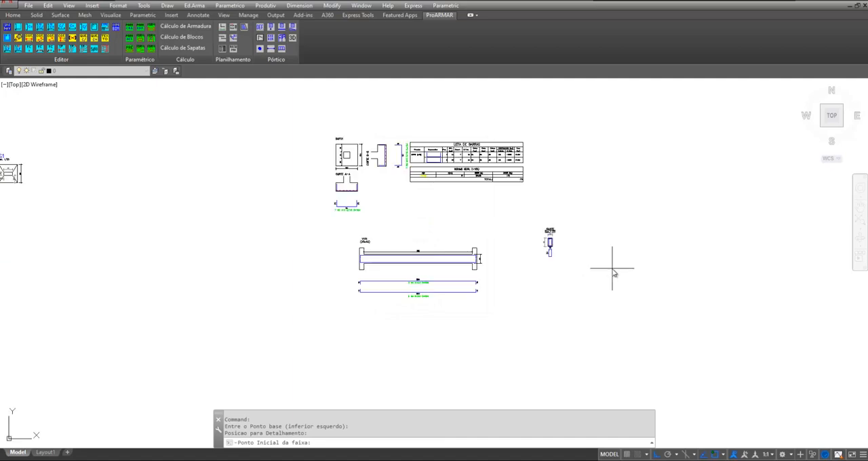
pyautogui.scroll(6, 376, 268)
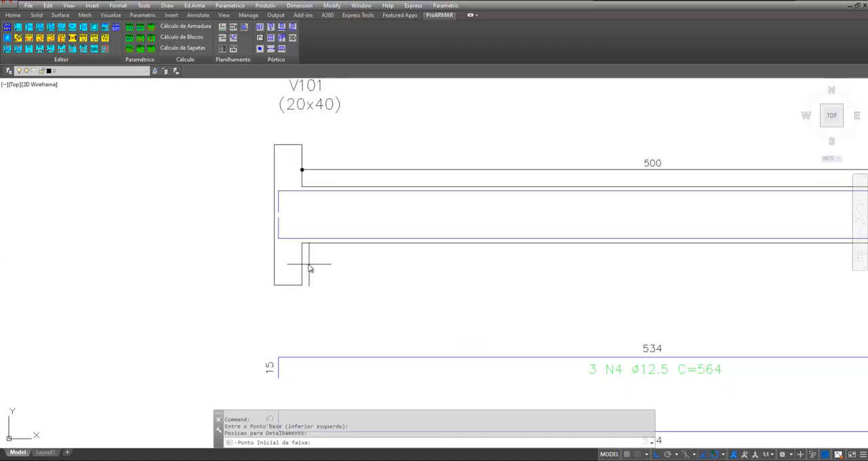
pyautogui.click(302, 265)
pyautogui.scroll(-5, 247, 266)
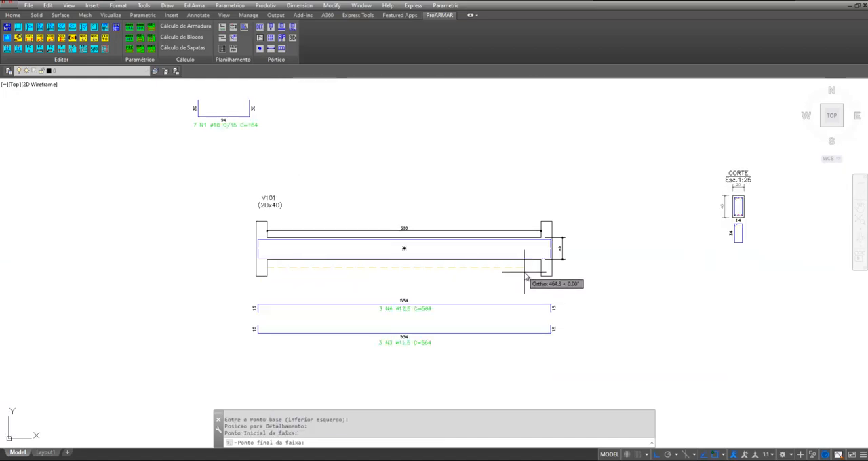
pyautogui.scroll(5, 558, 266)
pyautogui.click(558, 266)
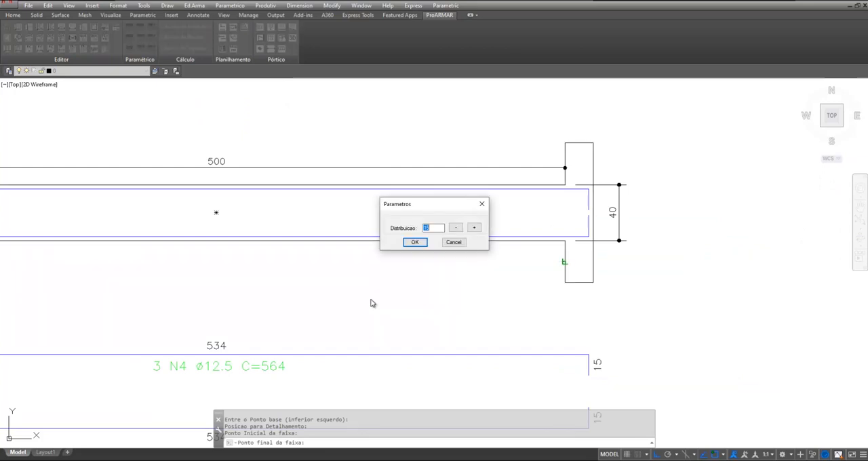
pyautogui.click(423, 247)
pyautogui.press('Return')
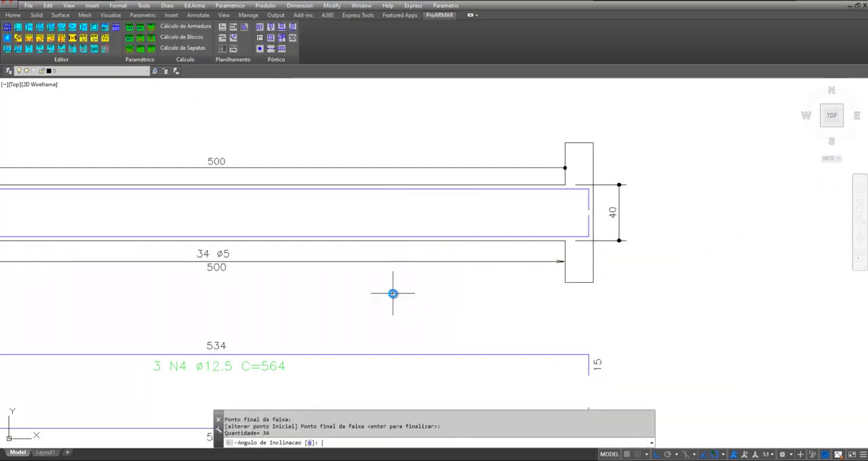
# Place the stirrup label at angle 0 just below the stirrup detail under the section
pyautogui.press('Return')
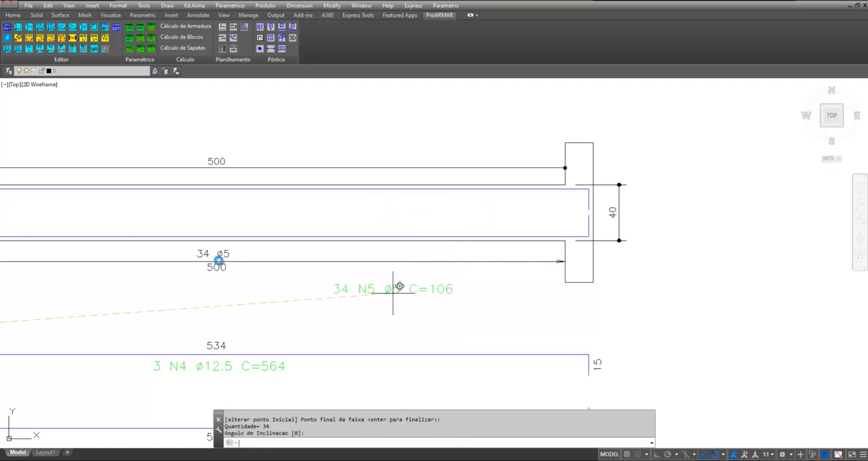
pyautogui.scroll(-2, 145, 246)
pyautogui.scroll(2, 742, 240)
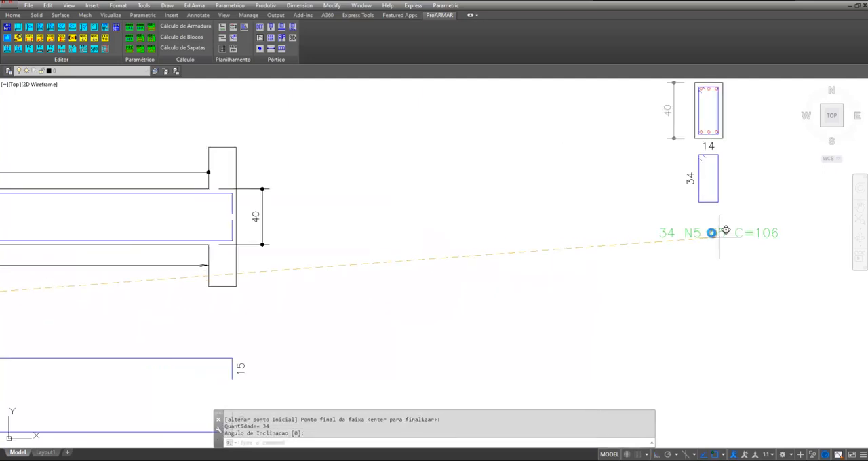
pyautogui.click(707, 227)
# Move the section, stirrup detail and label beside the beam's right end, level with the beam, with ortho off
pyautogui.scroll(-2, 427, 287)
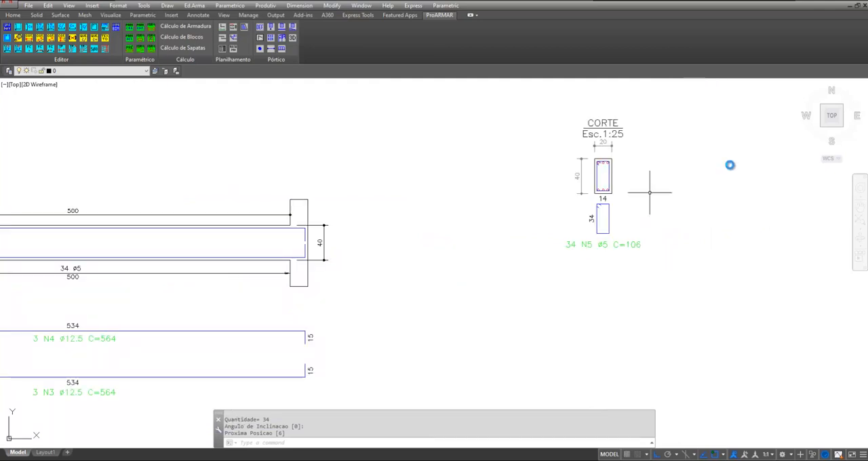
pyautogui.write('m')
pyautogui.press('Return')
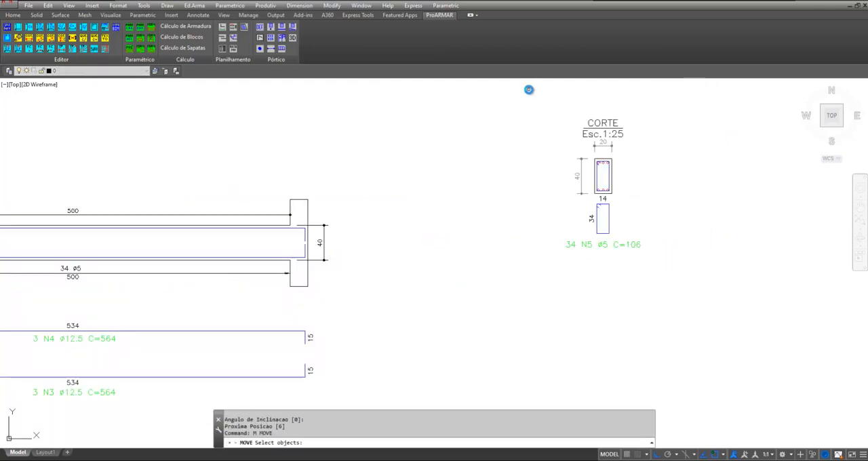
pyautogui.click(529, 89)
pyautogui.click(708, 291)
pyautogui.press('Return')
pyautogui.click(603, 190)
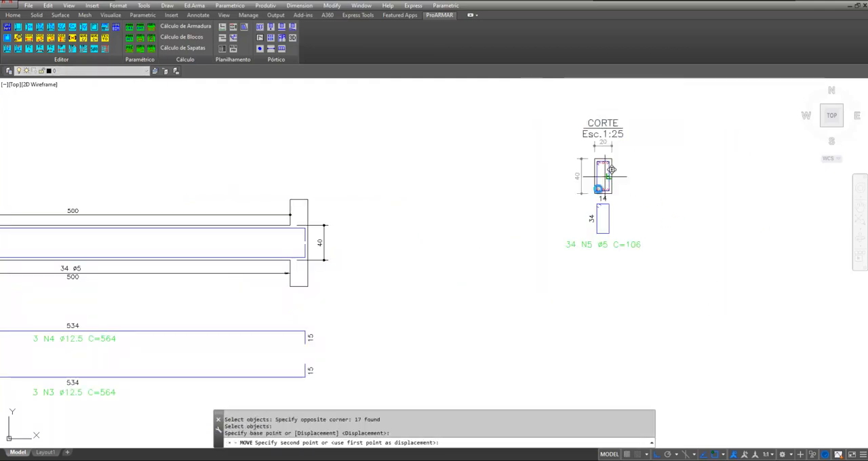
pyautogui.press('F8')
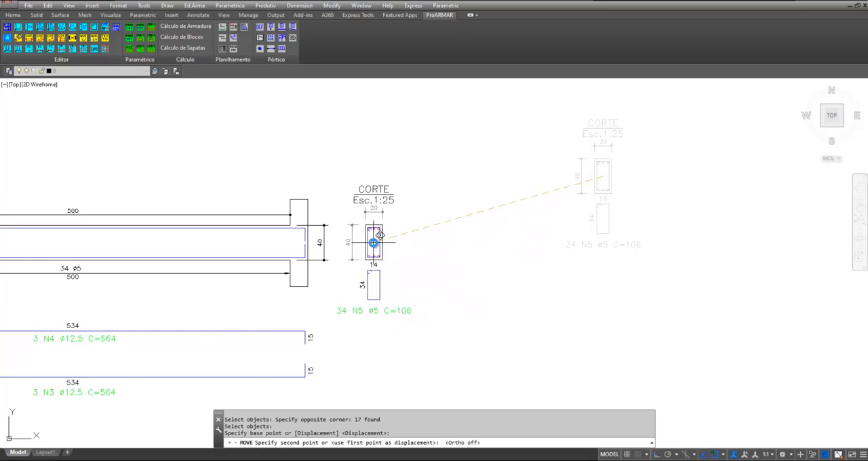
pyautogui.click(369, 244)
# Draw the stirrups along beam V101 between the column faces, with spacing 15, beam height 40 and cover 3.0
pyautogui.moveTo(489, 298); pyautogui.dragTo(748, 269, button='middle')
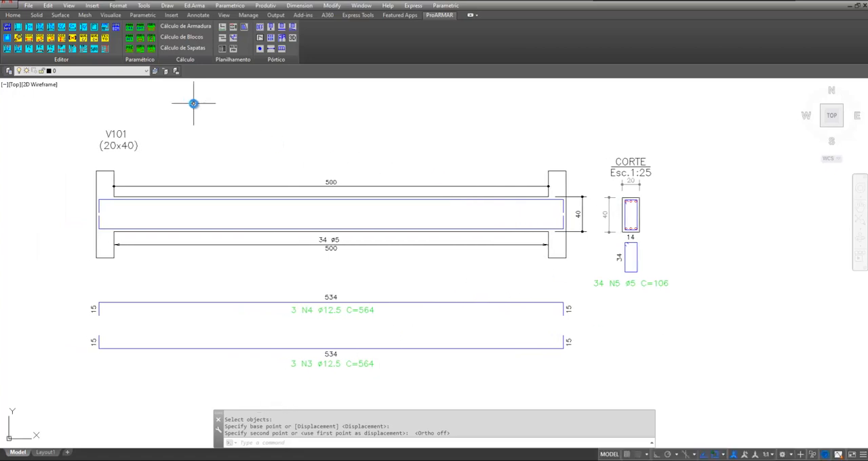
pyautogui.click(195, 6)
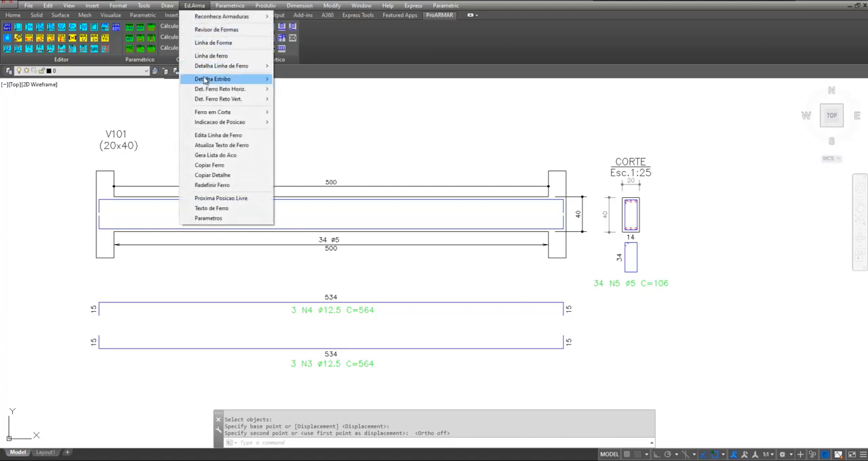
pyautogui.moveTo(218, 79)
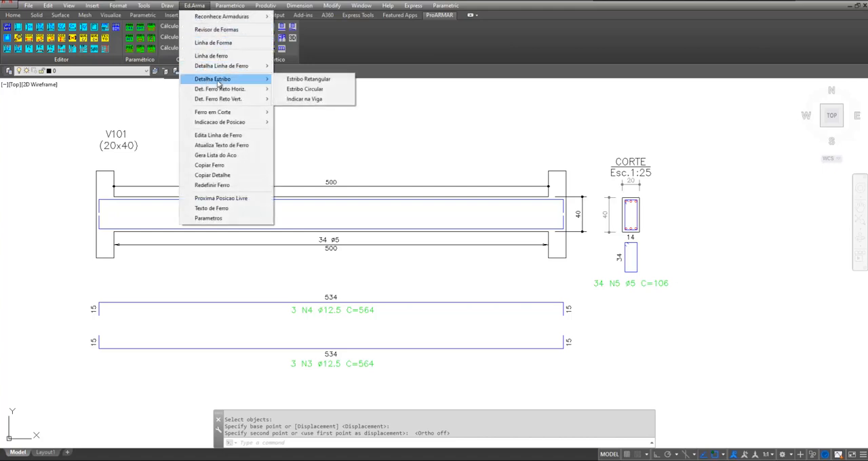
pyautogui.click(304, 99)
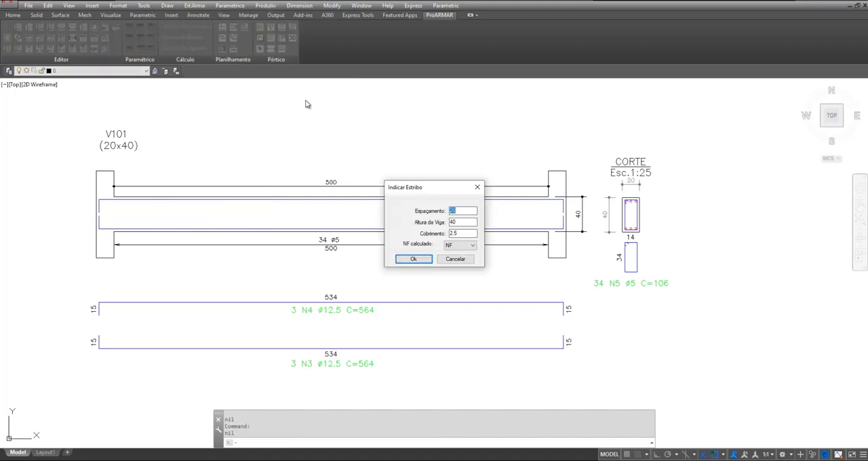
pyautogui.click(465, 212)
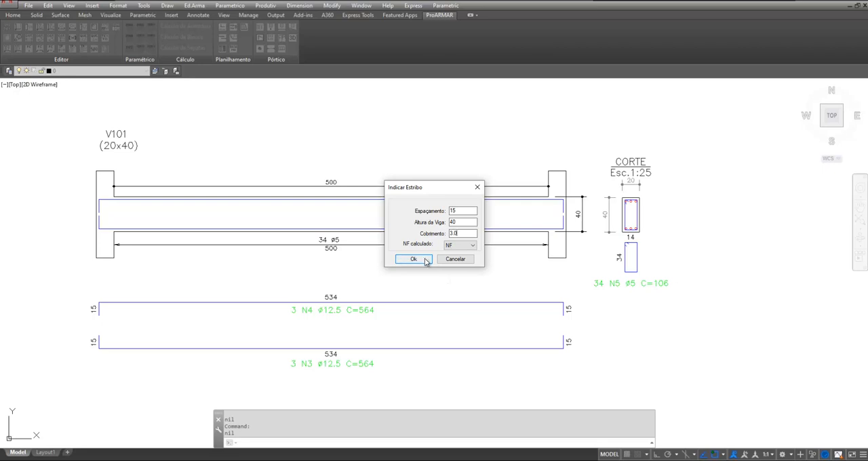
pyautogui.click(425, 259)
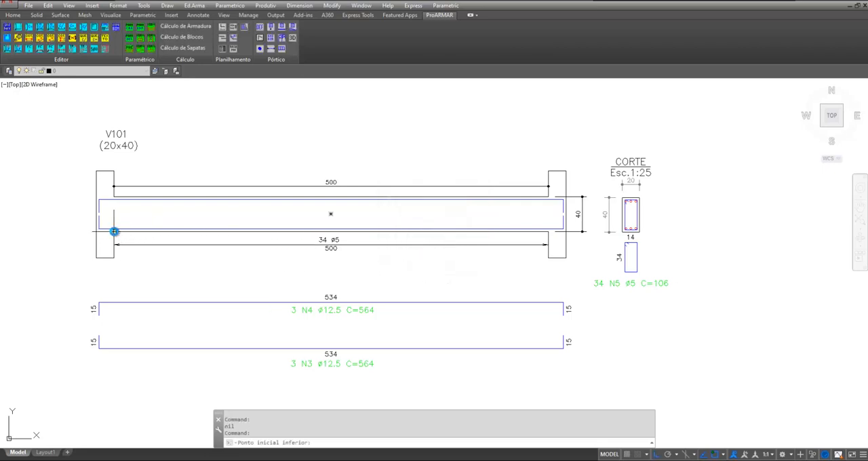
pyautogui.click(114, 231)
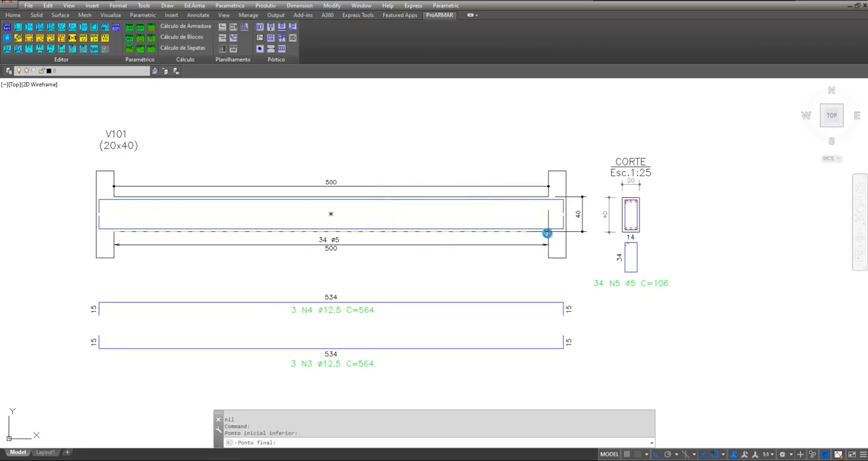
pyautogui.click(511, 242)
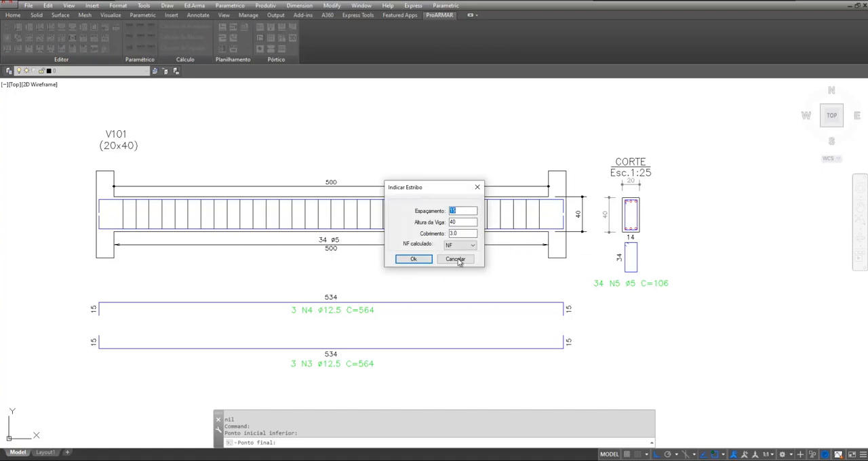
pyautogui.click(410, 260)
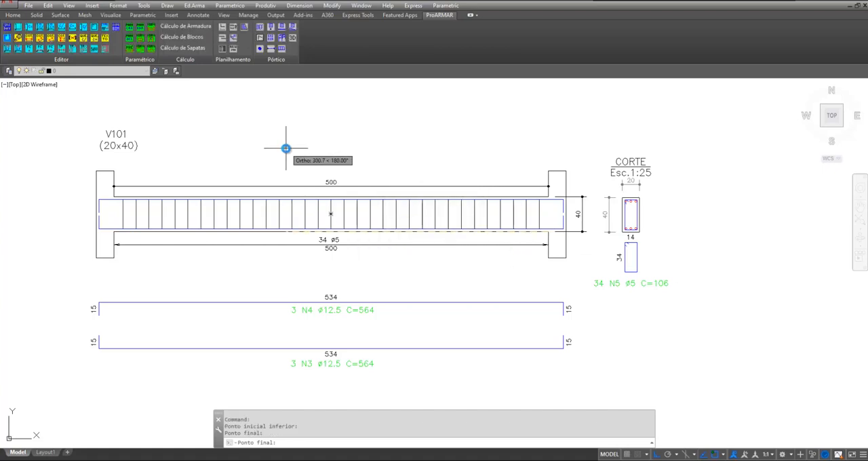
pyautogui.press('Return')
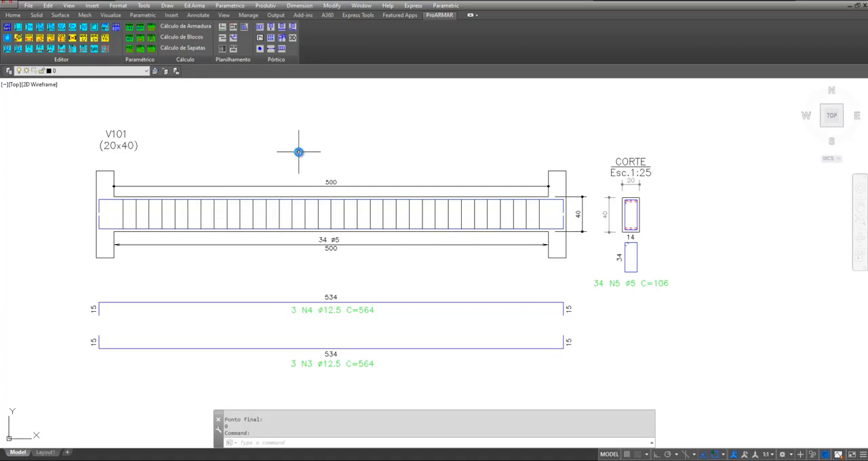
# Generate the custom steel list for the beam's three bar positions, name the element V101, and place the table right of the section
pyautogui.moveTo(298, 152); pyautogui.dragTo(351, 159, button='middle')
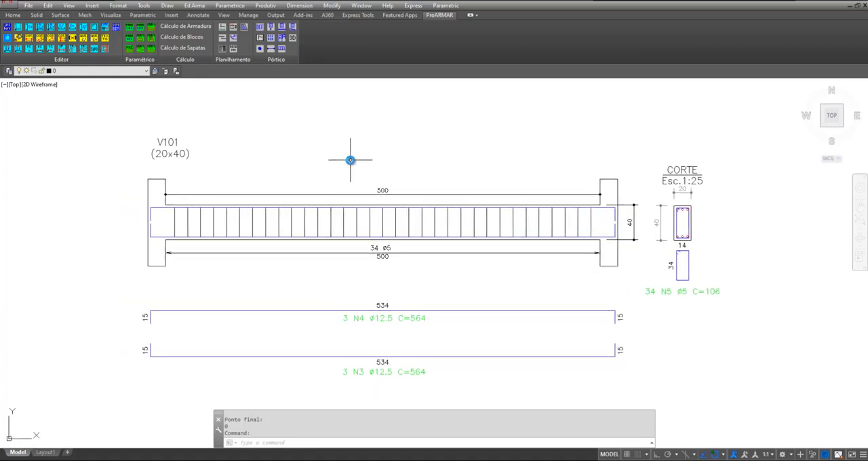
pyautogui.click(194, 6)
pyautogui.click(223, 155)
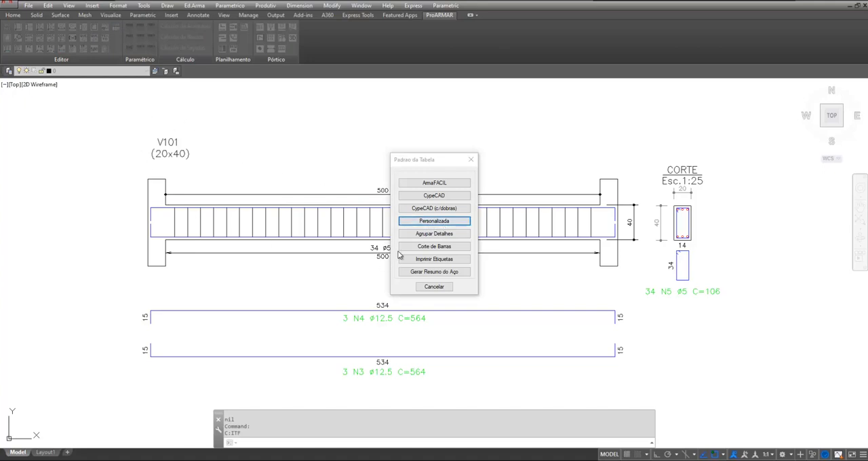
pyautogui.click(418, 223)
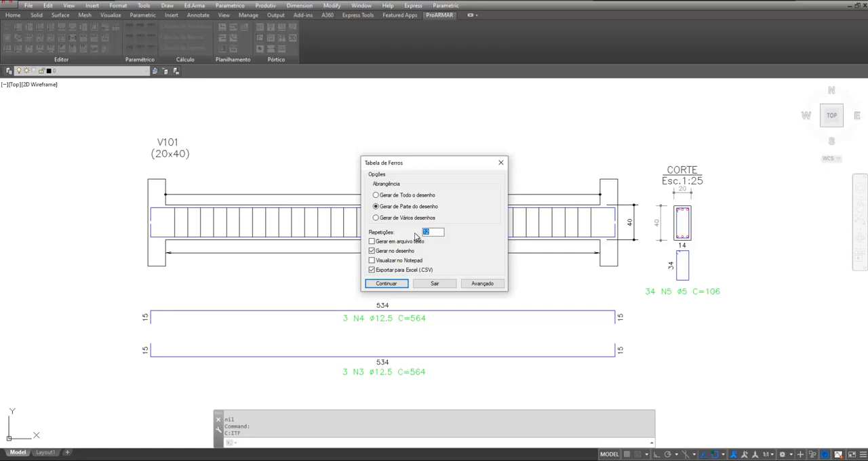
pyautogui.click(381, 273)
pyautogui.click(396, 280)
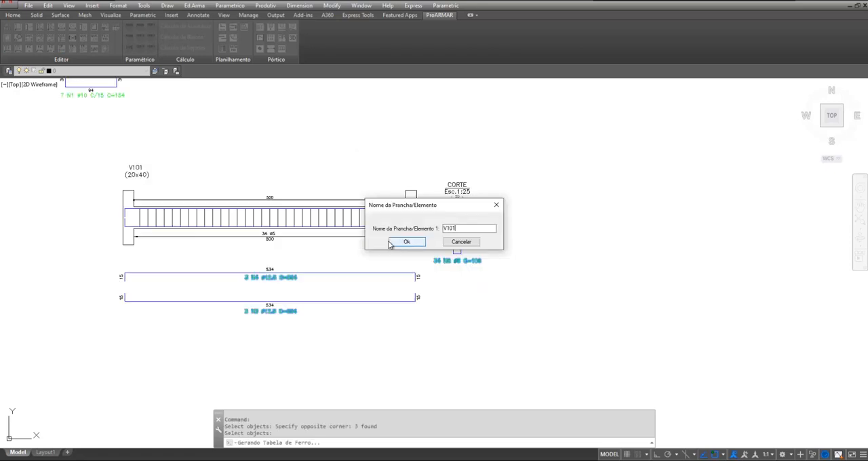
pyautogui.click(407, 241)
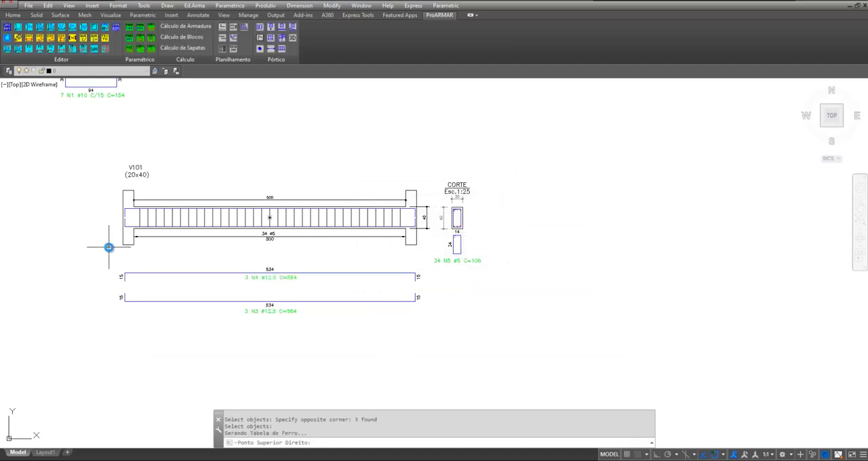
pyautogui.scroll(-2, 65, 257)
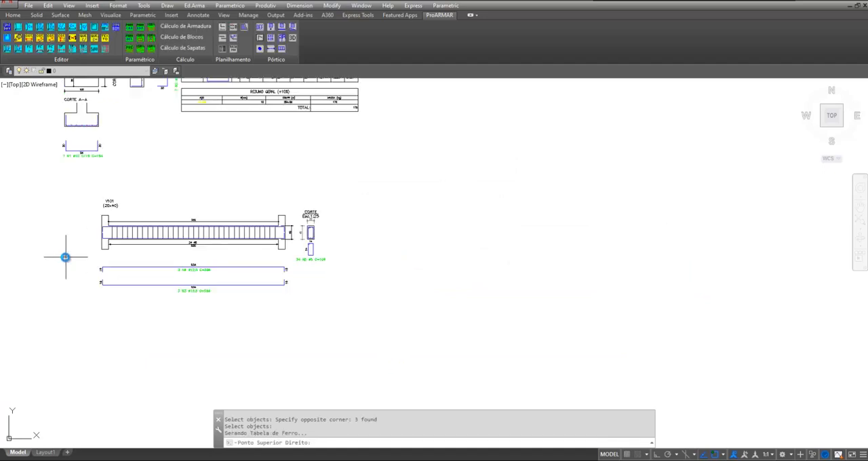
pyautogui.click(627, 207)
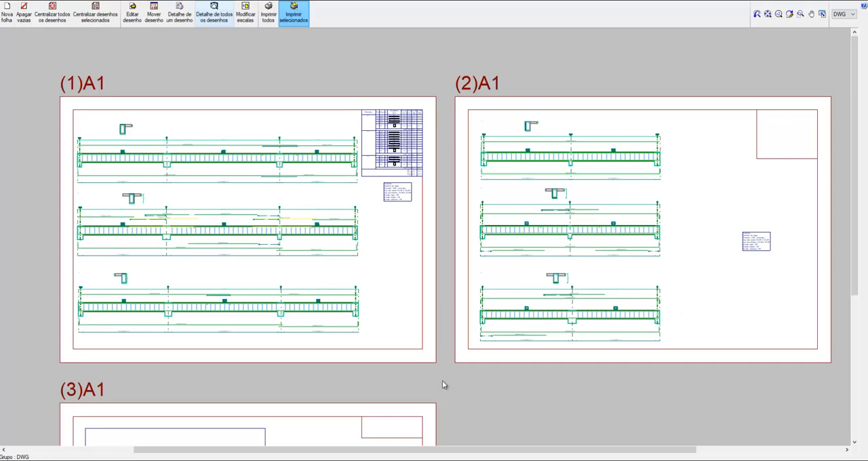
# Switch back to AutoCAD and open the drawing that contains the two exported beam detail sheets
pyautogui.moveTo(413, 430)
pyautogui.click(437, 441)
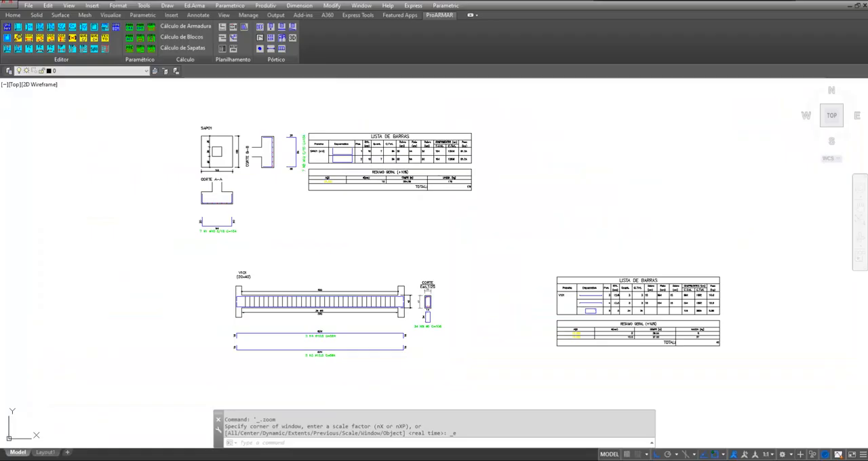
pyautogui.scroll(-4, 278, 253)
pyautogui.scroll(2, 298, 231)
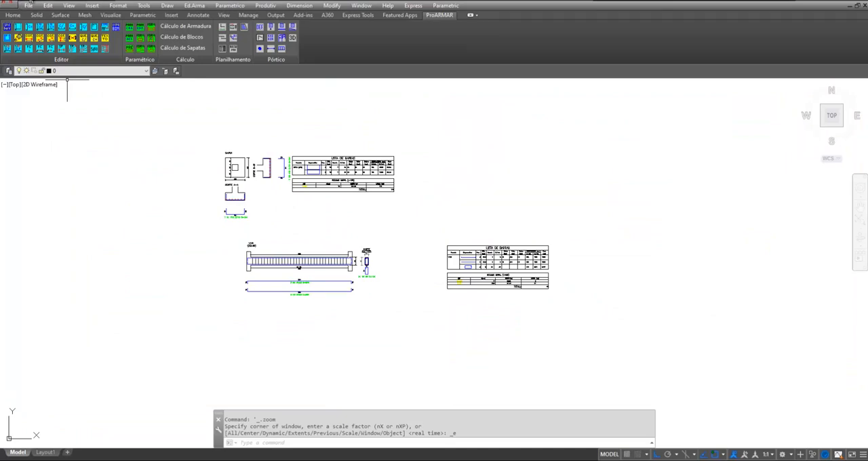
pyautogui.click(5, 8)
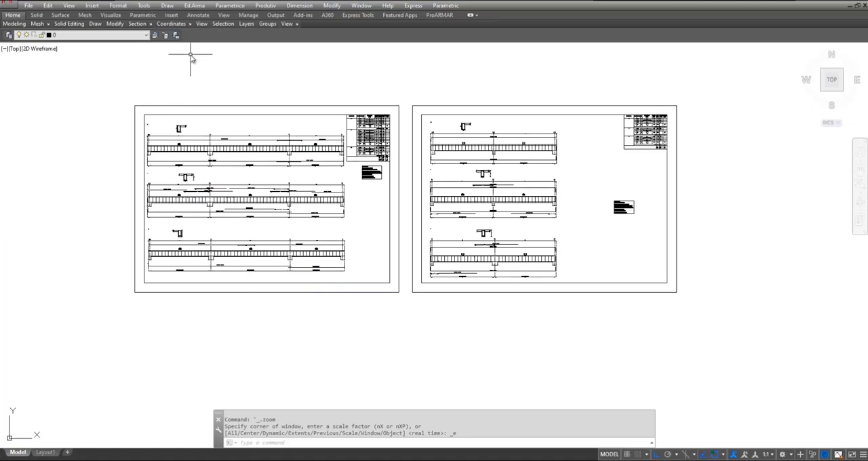
pyautogui.click(230, 6)
pyautogui.moveTo(236, 16)
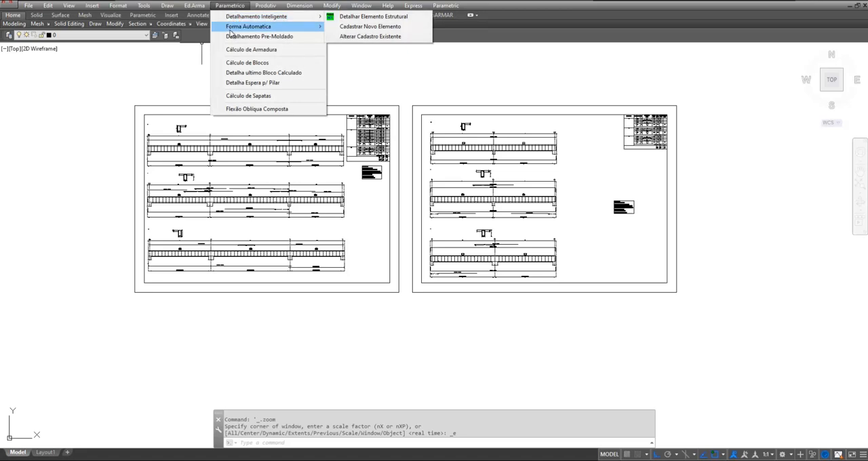
pyautogui.click(230, 5)
# Start CypeCAD reinforcement recognition for Vigas (CypeCAD 2000 ou Superior), accepting position prefix N, diameter mark %%C and distribution mark C/
pyautogui.click(324, 8)
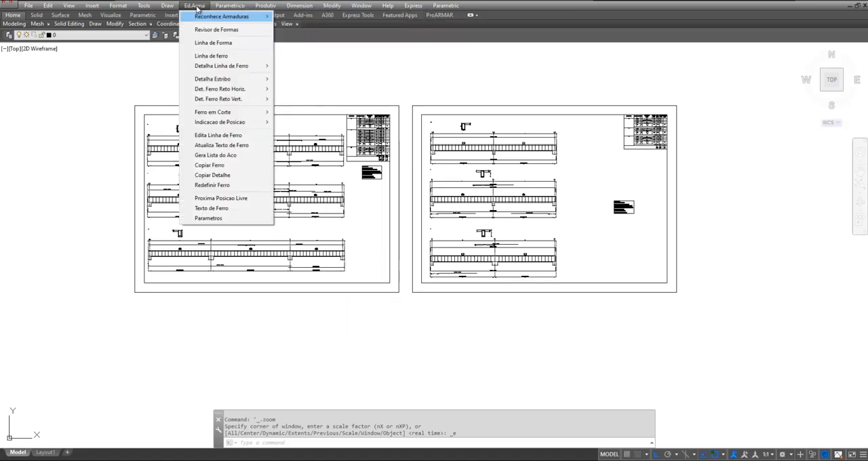
pyautogui.moveTo(196, 17)
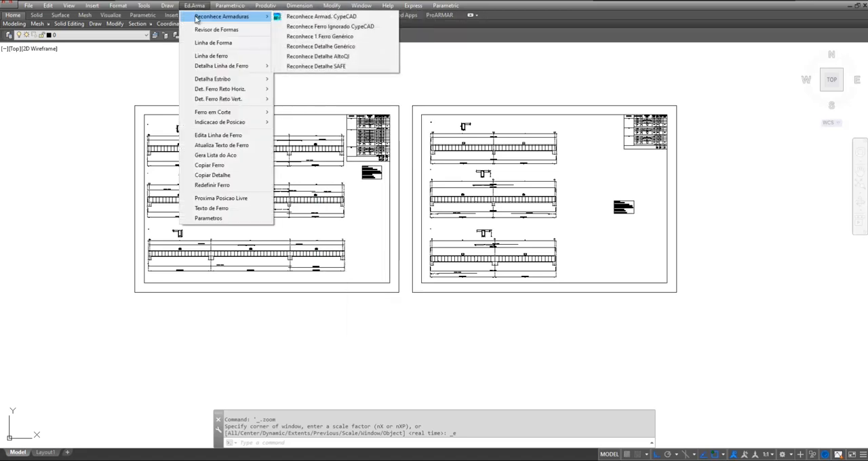
pyautogui.click(319, 17)
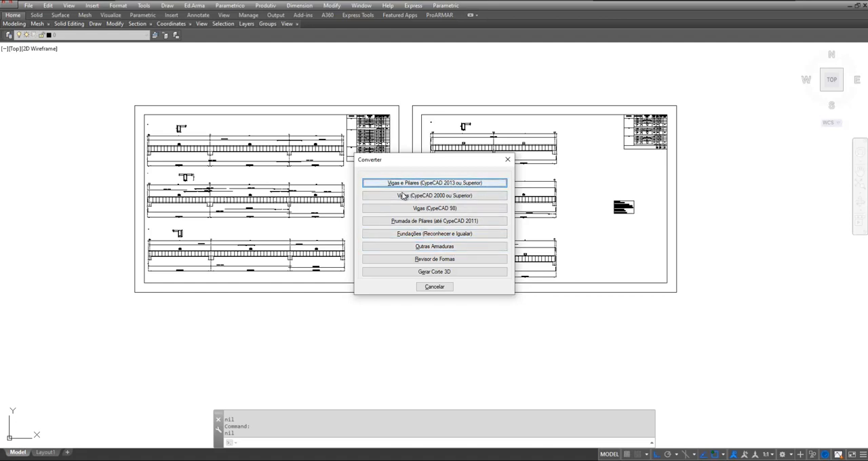
pyautogui.click(446, 195)
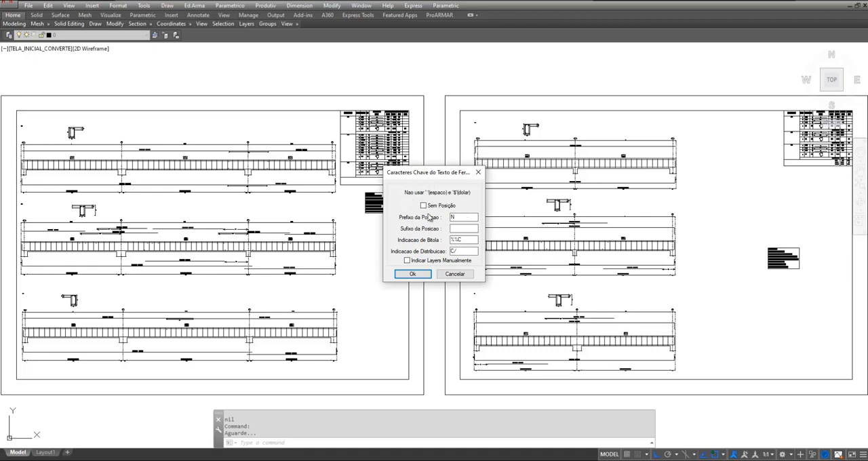
pyautogui.click(409, 274)
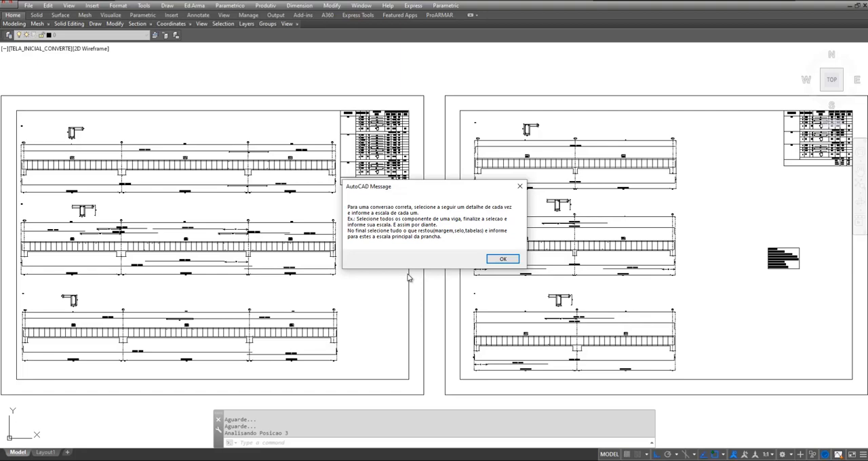
pyautogui.click(502, 259)
# Select the title, cross-section and full elevation with bars of beam V 1 on the first sheet as the detail for recognition
pyautogui.scroll(6, 302, 233)
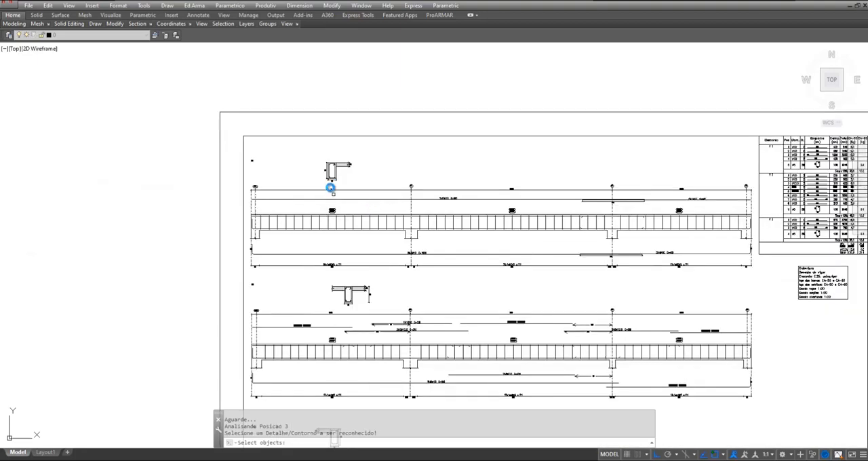
pyautogui.scroll(6, 246, 160)
pyautogui.click(250, 157)
pyautogui.click(306, 188)
pyautogui.scroll(-2, 355, 160)
pyautogui.click(462, 153)
pyautogui.click(566, 227)
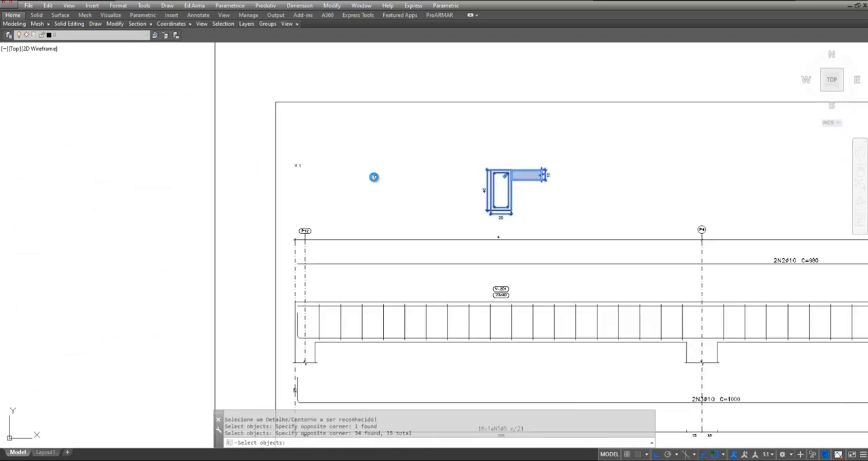
pyautogui.scroll(-4, 374, 177)
pyautogui.click(341, 191)
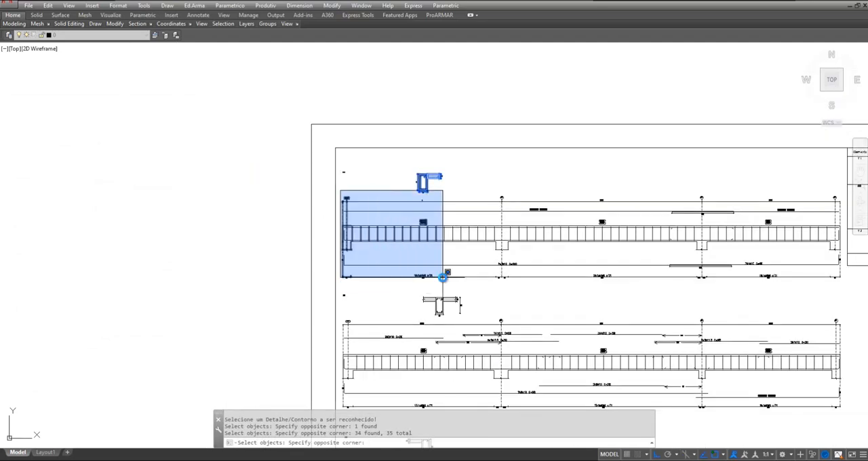
pyautogui.scroll(2, 706, 293)
pyautogui.click(705, 296)
pyautogui.scroll(-2, 506, 196)
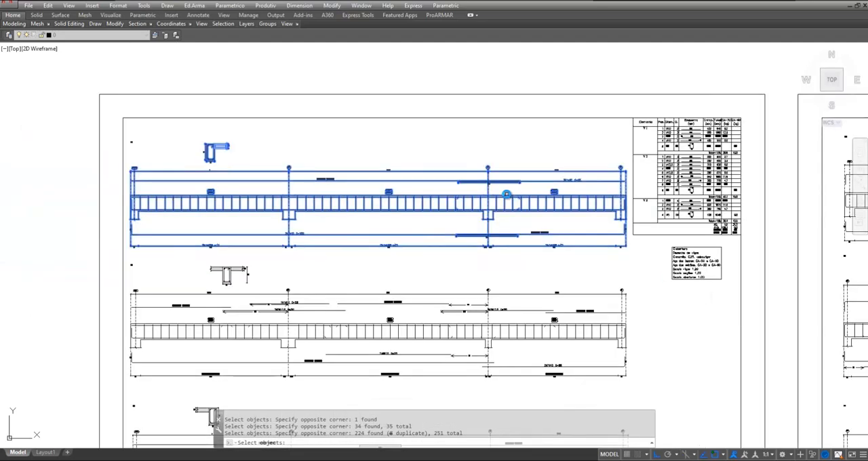
pyautogui.press('Return')
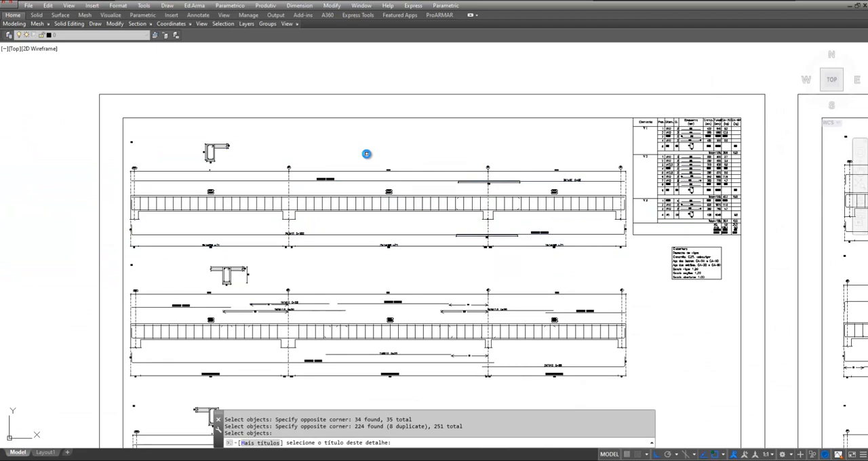
# Assign V 1 as the detail's title, accept the default scales of 50 for the detail and 25 for the stirrups, and end the recognition selection
pyautogui.click(131, 140)
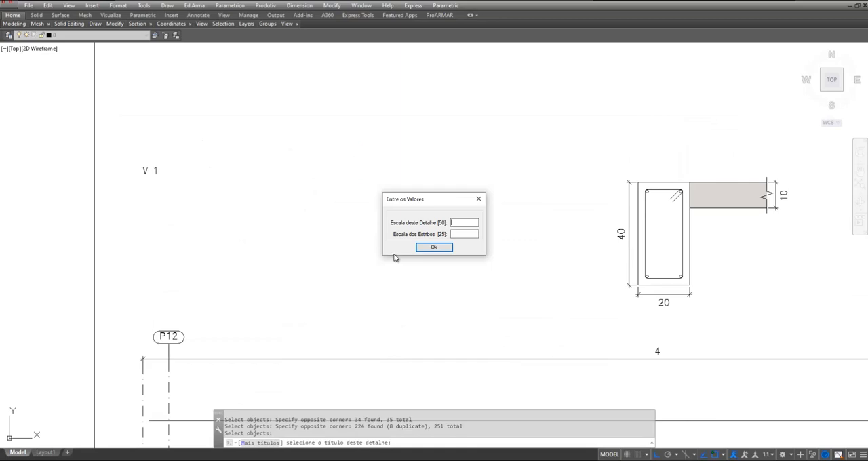
pyautogui.click(448, 247)
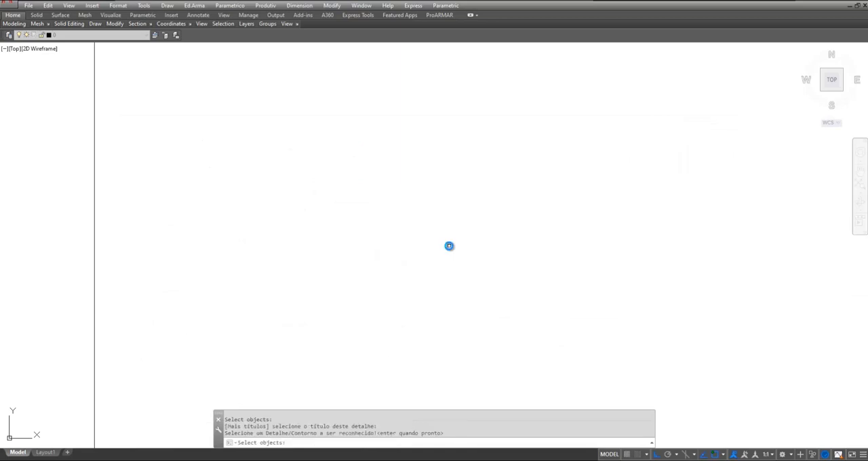
pyautogui.scroll(-5, 197, 183)
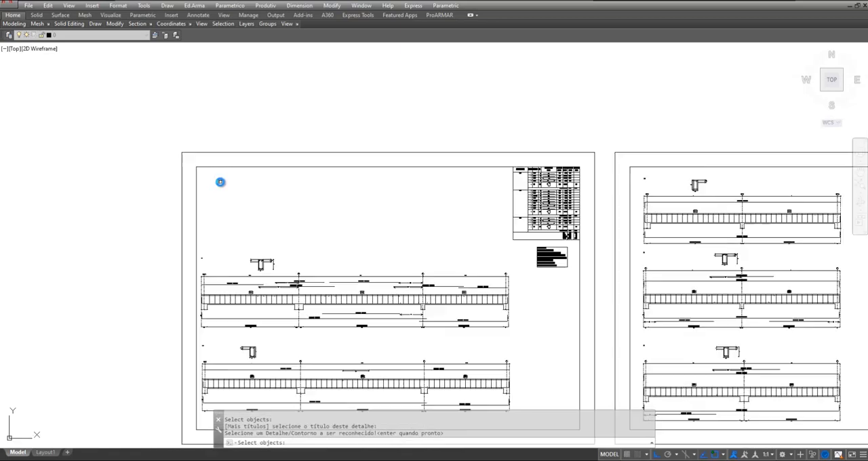
pyautogui.press('Return')
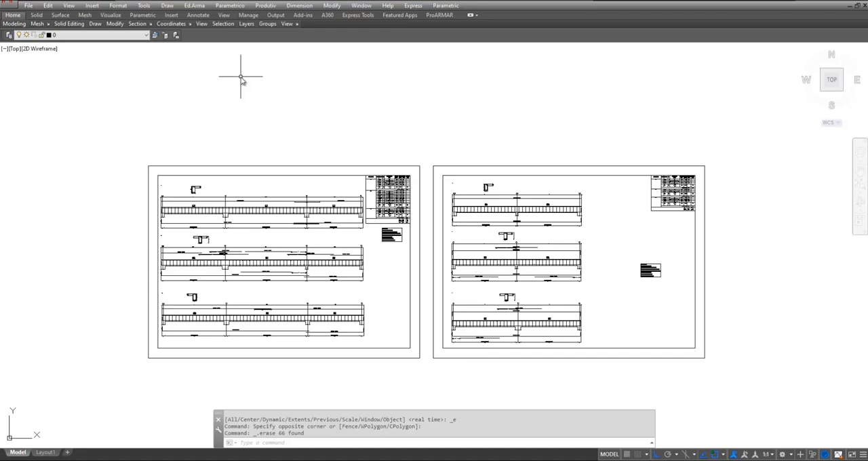
# Start a steel list in the CypeCAD table standard, generated from Parte do desenho with 1 repetition and maximum line count 0
pyautogui.click(194, 6)
pyautogui.moveTo(236, 122)
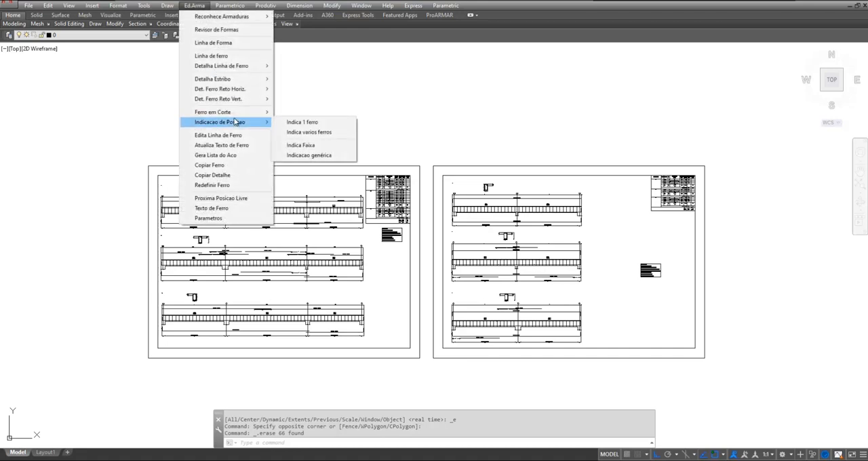
pyautogui.click(251, 154)
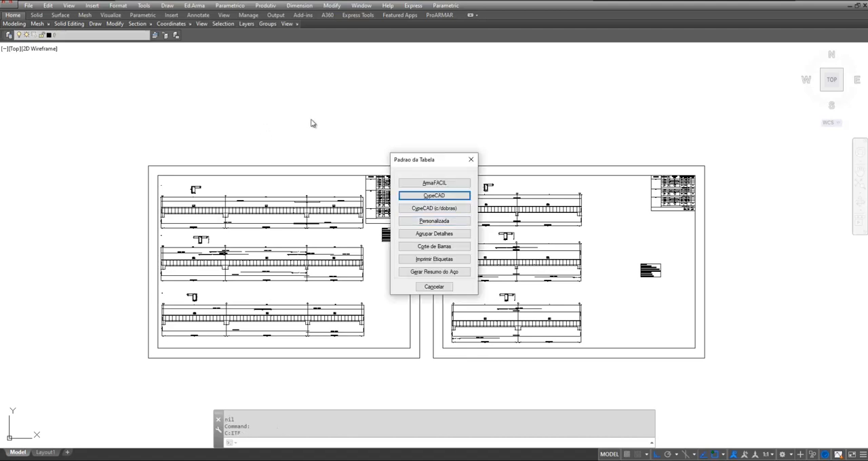
pyautogui.click(442, 198)
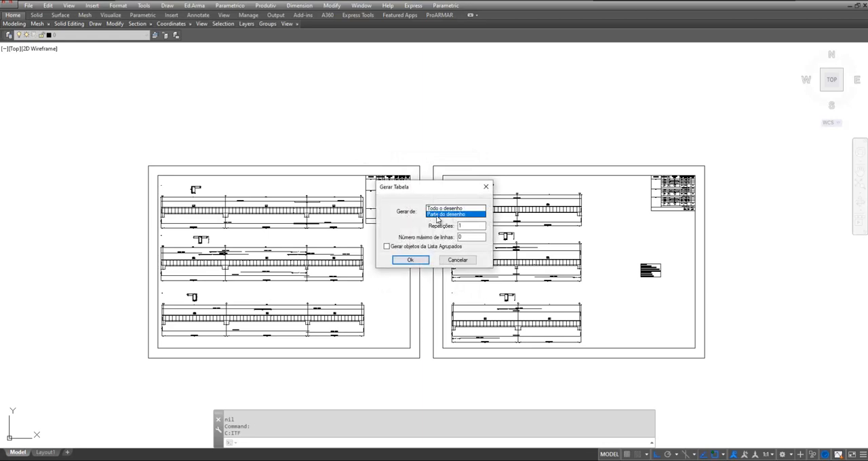
pyautogui.press('Tab')
pyautogui.click(410, 261)
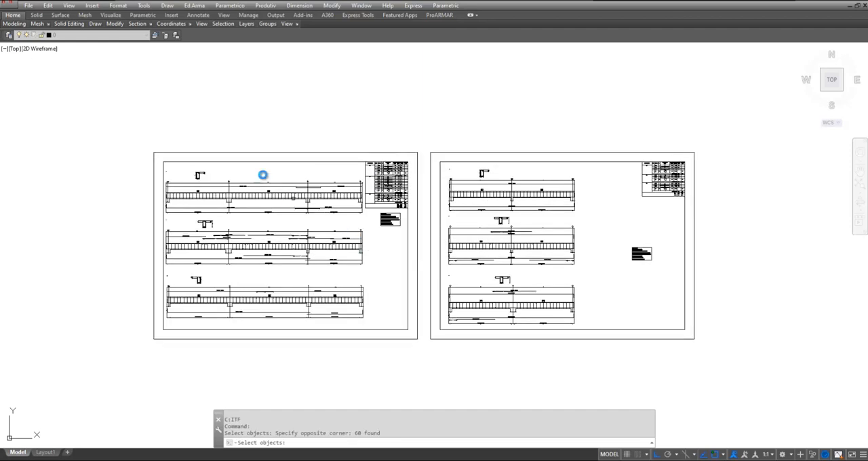
# Select both beam sheets for the steel list and place the table in the empty area to the right of the second sheet
pyautogui.click(133, 118)
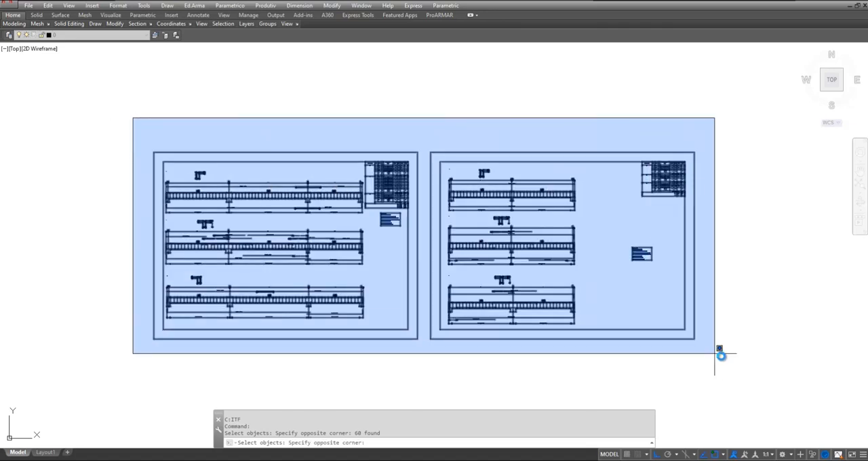
pyautogui.click(720, 356)
pyautogui.press('Return')
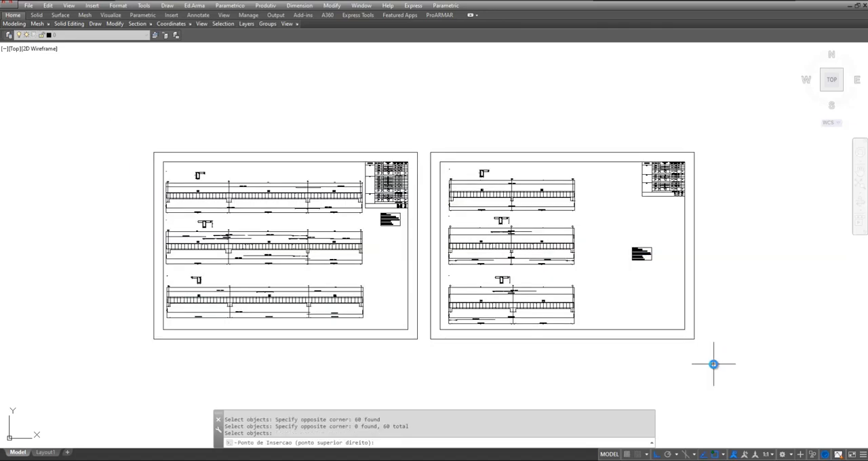
pyautogui.scroll(-2, 248, 360)
pyautogui.moveTo(588, 321); pyautogui.dragTo(344, 300, button='middle')
pyautogui.click(469, 133)
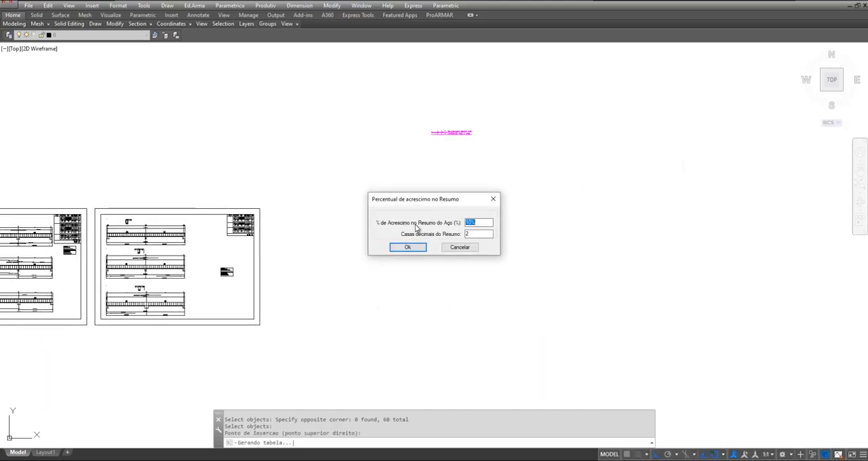
# Generate the steel table with a 10% increase and 2 decimal places in the summary, and inspect its first beams
pyautogui.click(481, 224)
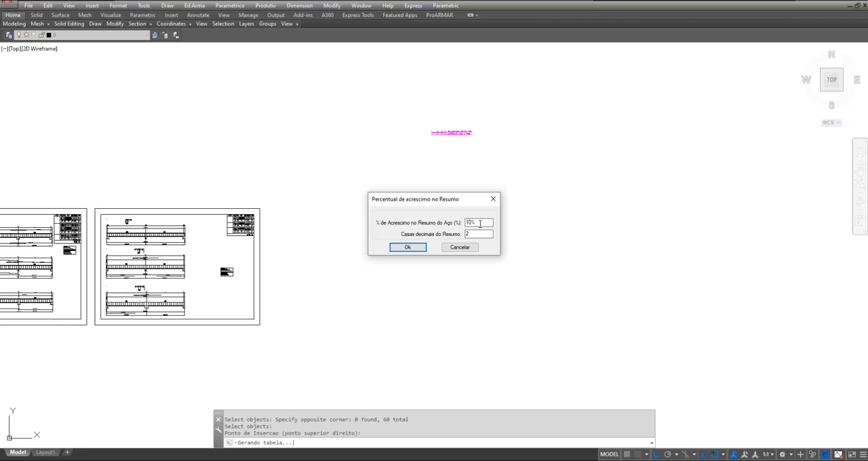
pyautogui.click(409, 249)
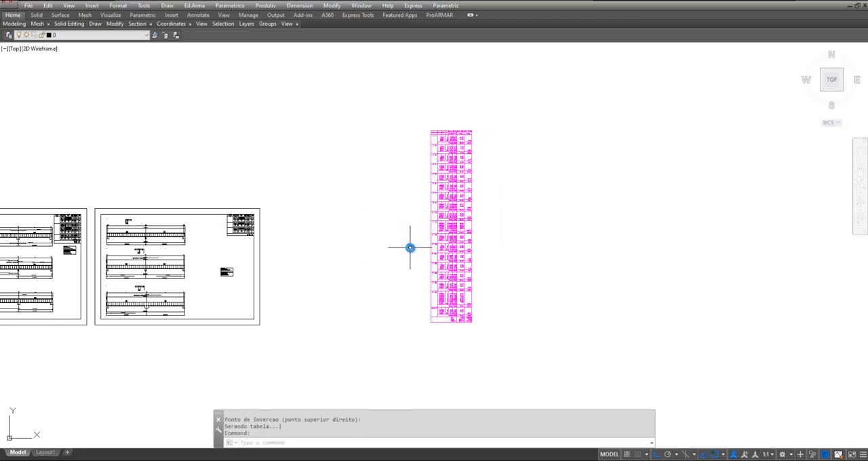
pyautogui.scroll(5, 468, 136)
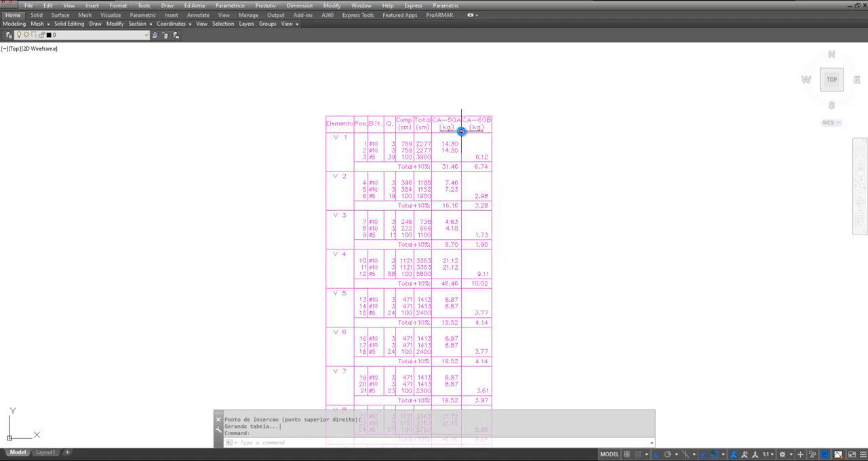
pyautogui.scroll(2, 462, 131)
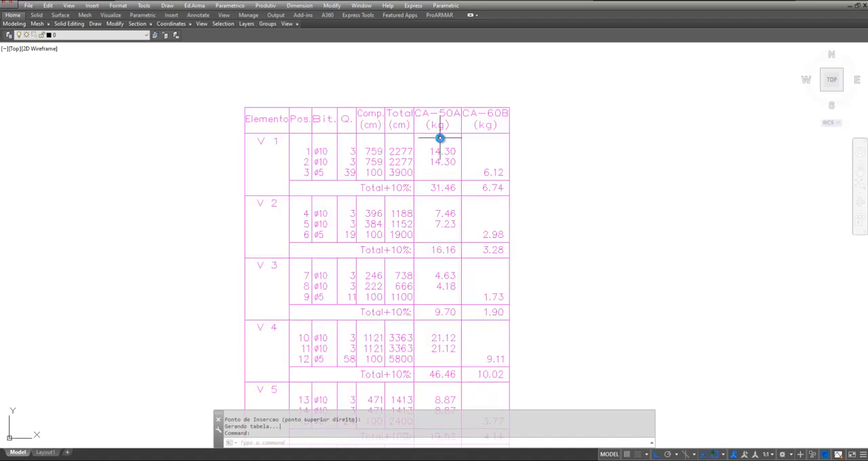
pyautogui.scroll(-2, 440, 139)
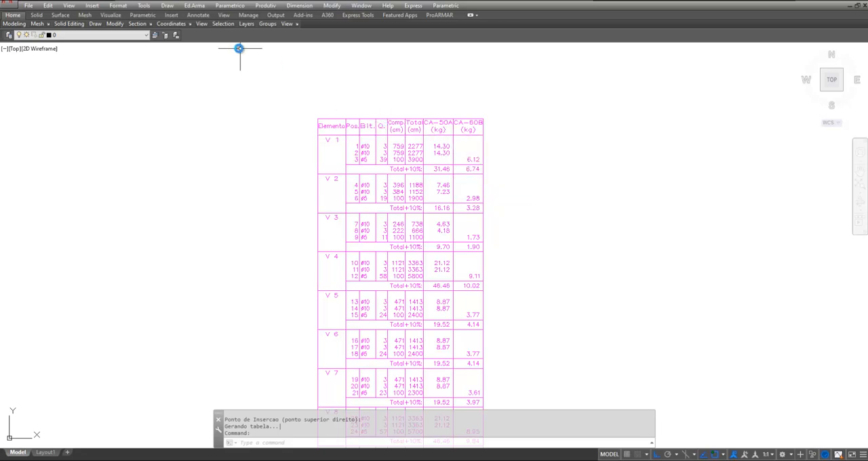
# Bring up the Ed.Arma reinforcement editing commands
pyautogui.click(197, 6)
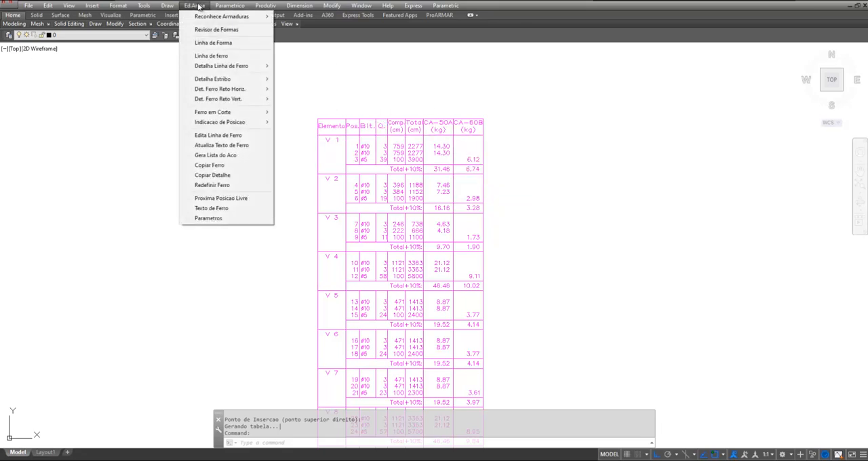